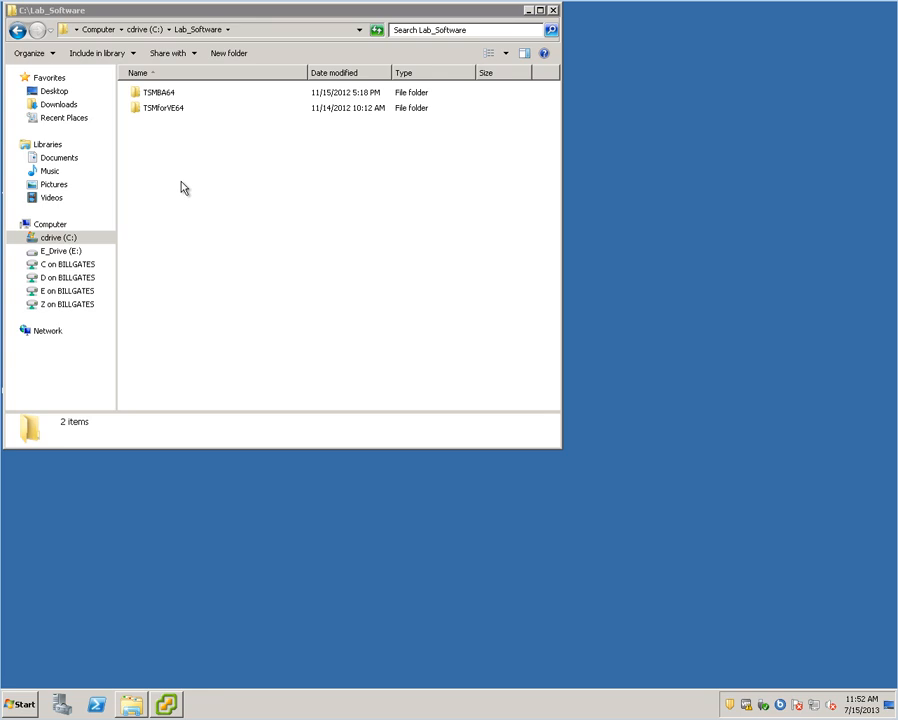
- Open the TSMBA64 folder in Lab_Software and launch its setup.exe
{"action": "double_click", "coordinate": [169, 97]}
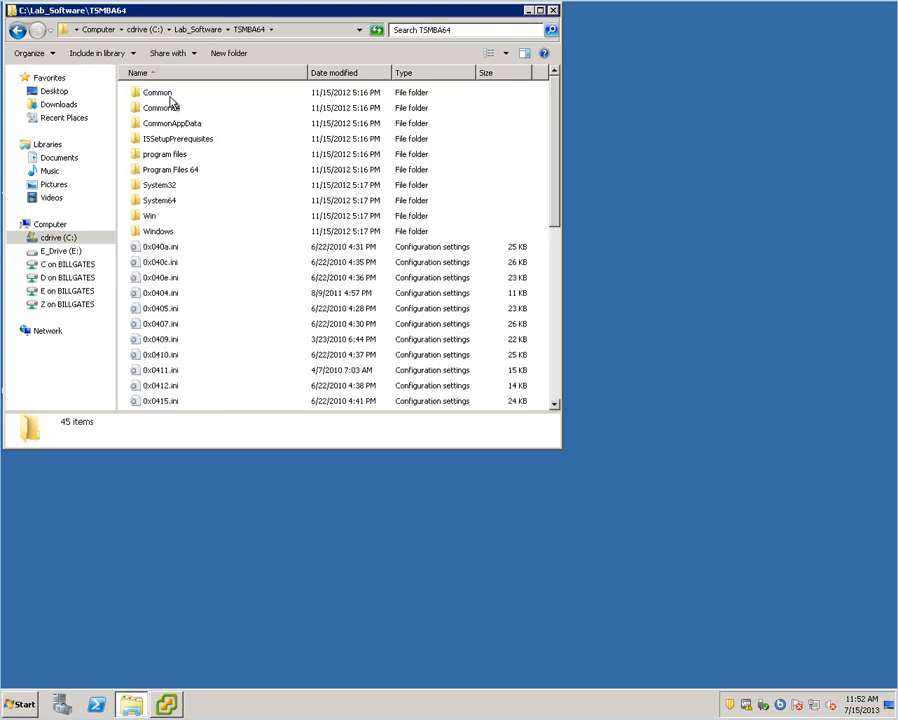
{"action": "left_click_drag", "start_coordinate": [552, 225], "coordinate": [542, 398]}
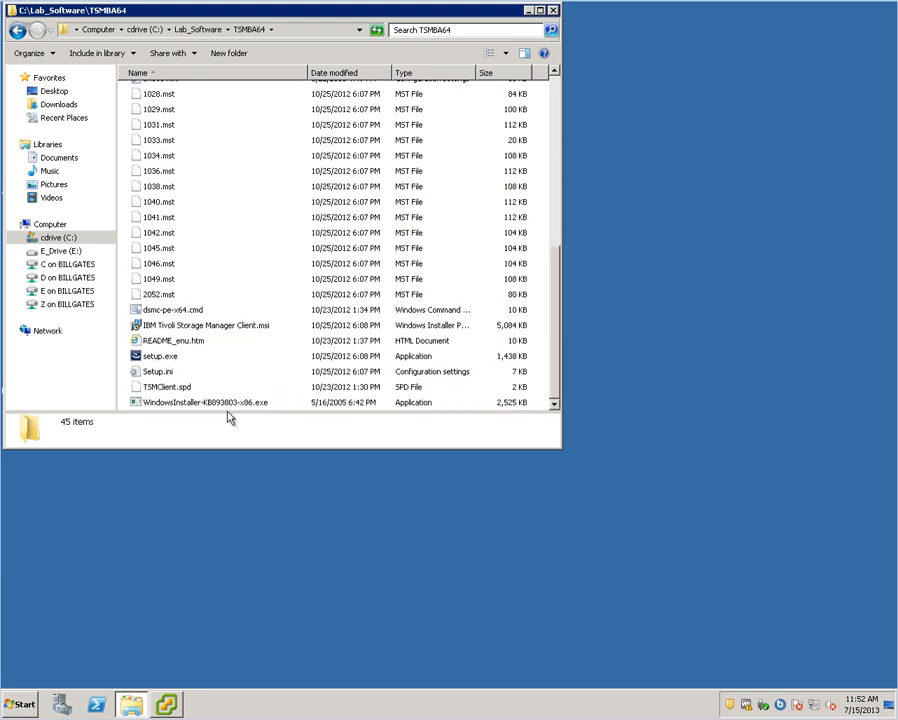
{"action": "double_click", "coordinate": [165, 358]}
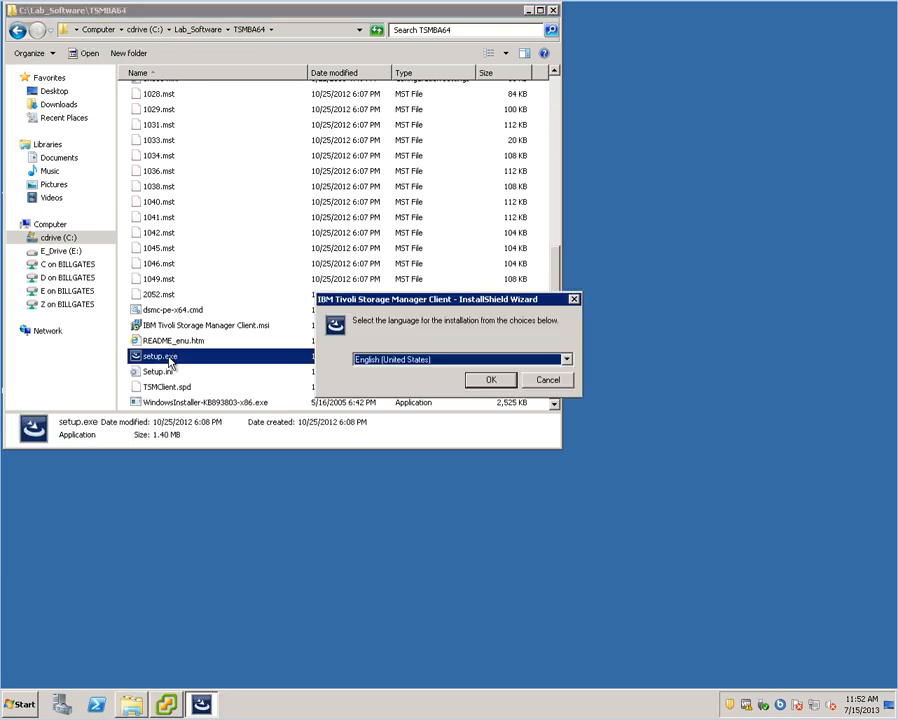
- Run the TSM client installer in English with the default destination folder and Custom setup type
{"action": "left_click", "coordinate": [486, 380]}
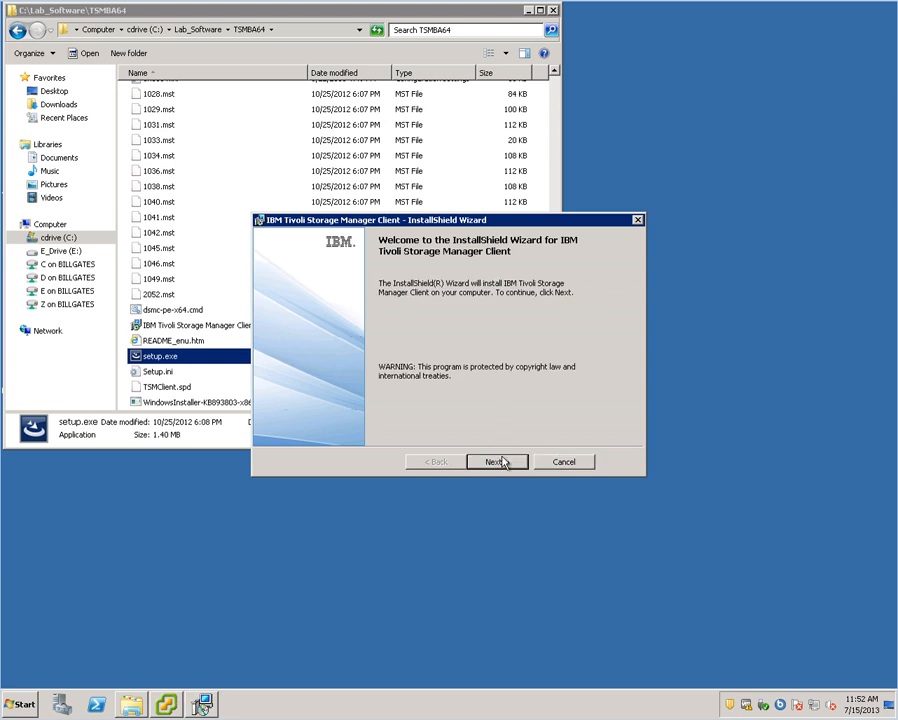
{"action": "left_click", "coordinate": [503, 461]}
{"action": "left_click", "coordinate": [503, 461]}
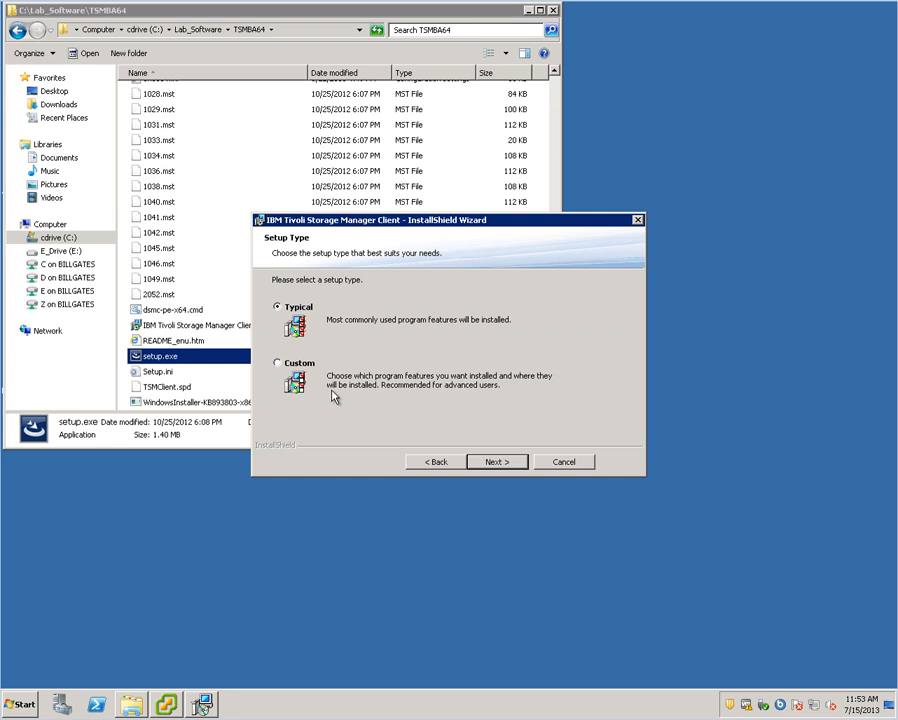
{"action": "left_click", "coordinate": [300, 364]}
- Install the client with VMware vStorage API runtime and Administrative Client Command Line files on the local drive
{"action": "left_click", "coordinate": [510, 462]}
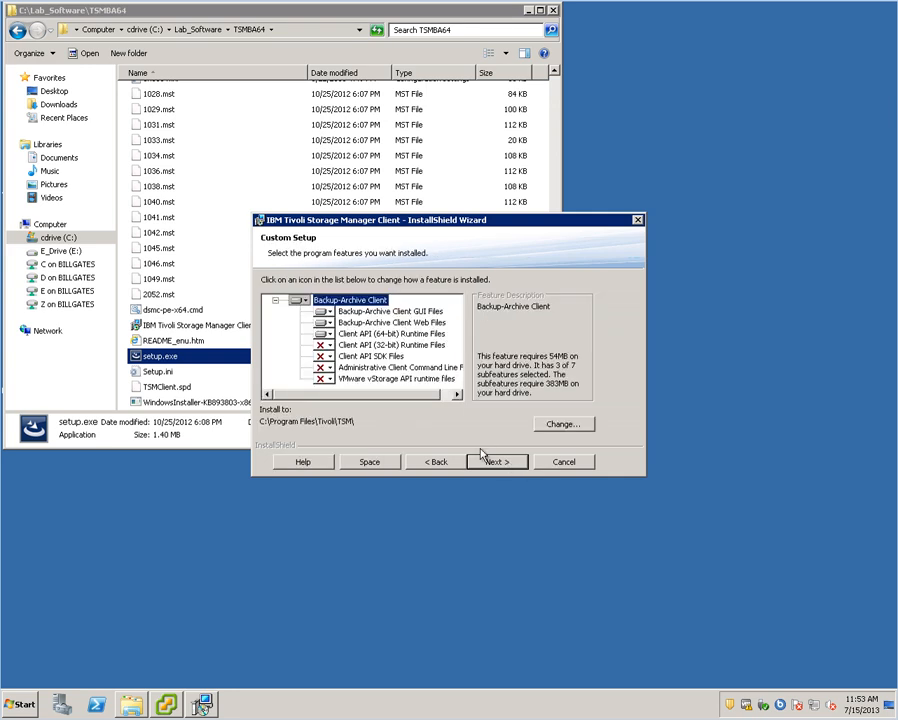
{"action": "left_click", "coordinate": [324, 380]}
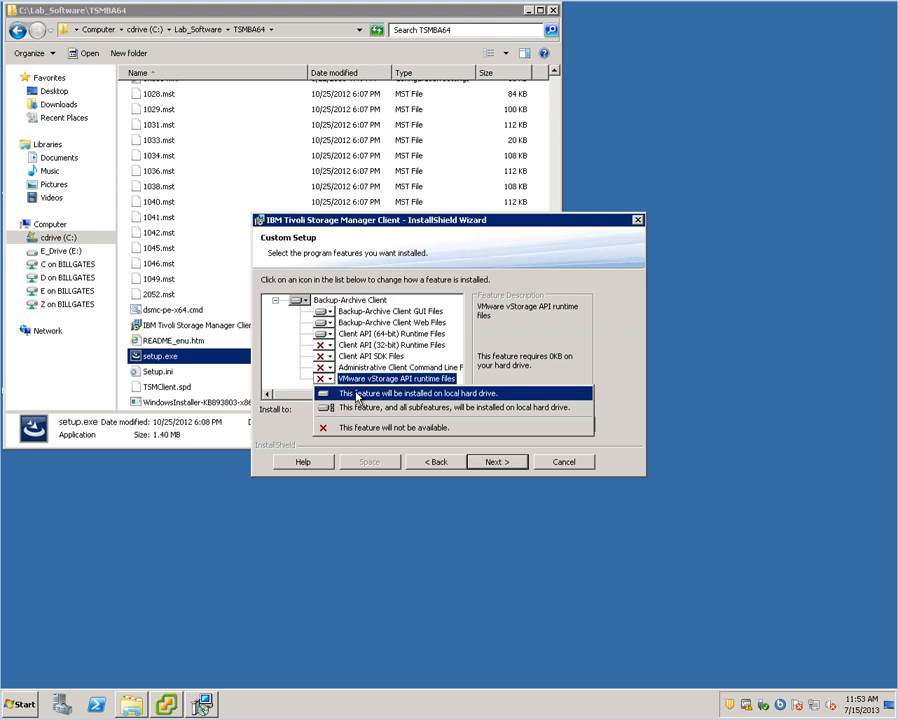
{"action": "left_click", "coordinate": [357, 394]}
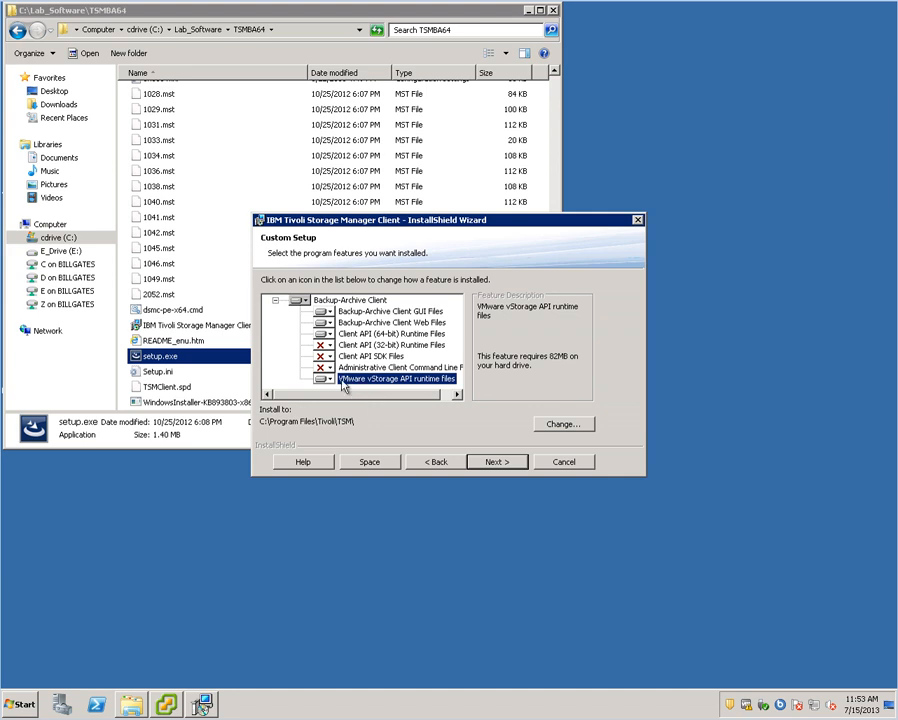
{"action": "left_click", "coordinate": [325, 368]}
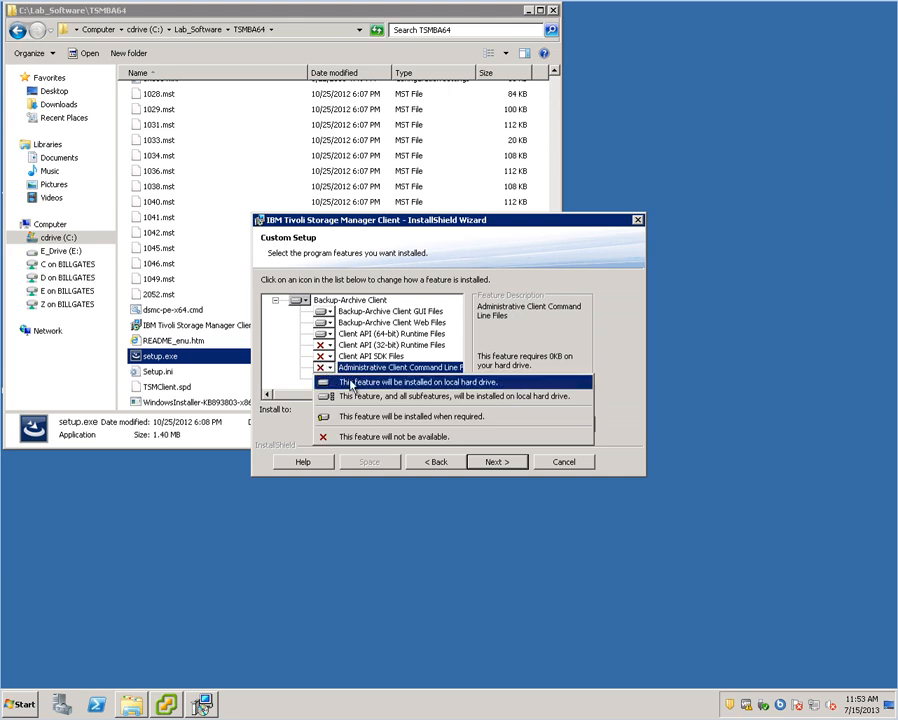
{"action": "left_click", "coordinate": [351, 383]}
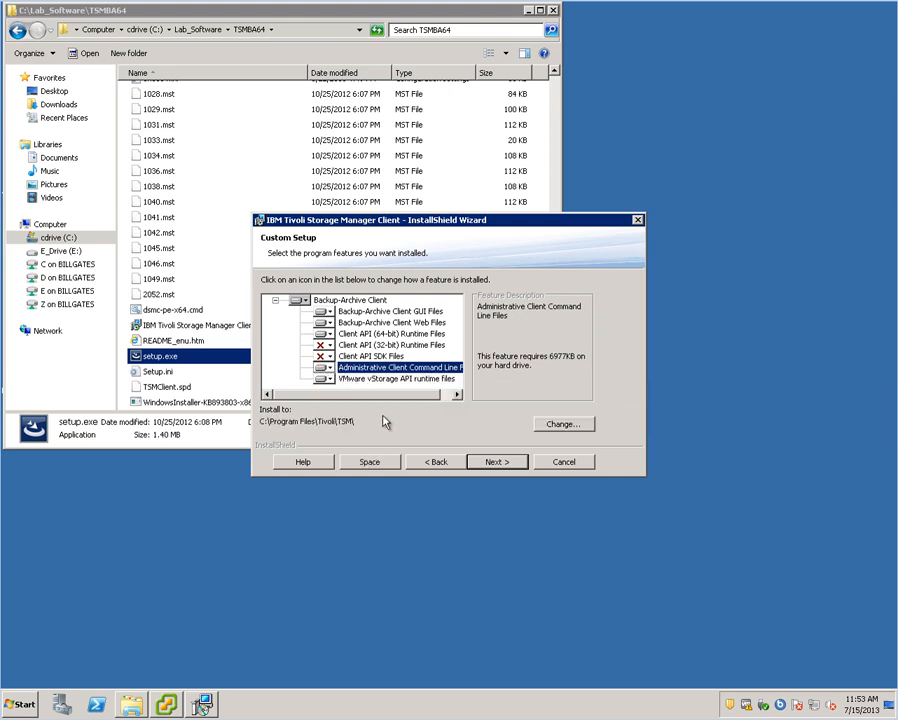
{"action": "left_click", "coordinate": [397, 379]}
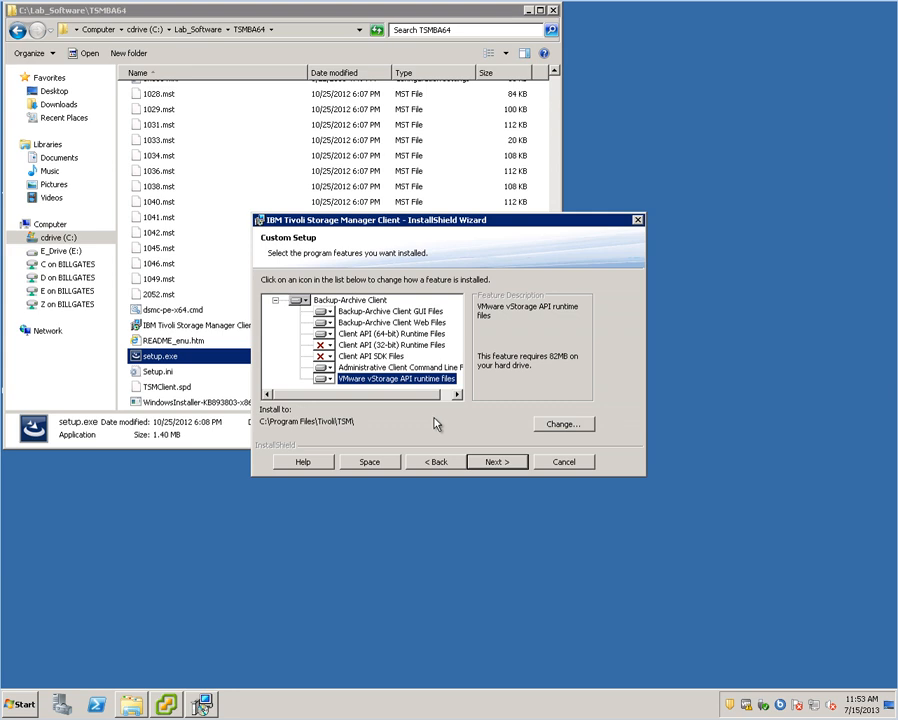
{"action": "left_click", "coordinate": [502, 463]}
{"action": "left_click", "coordinate": [498, 462]}
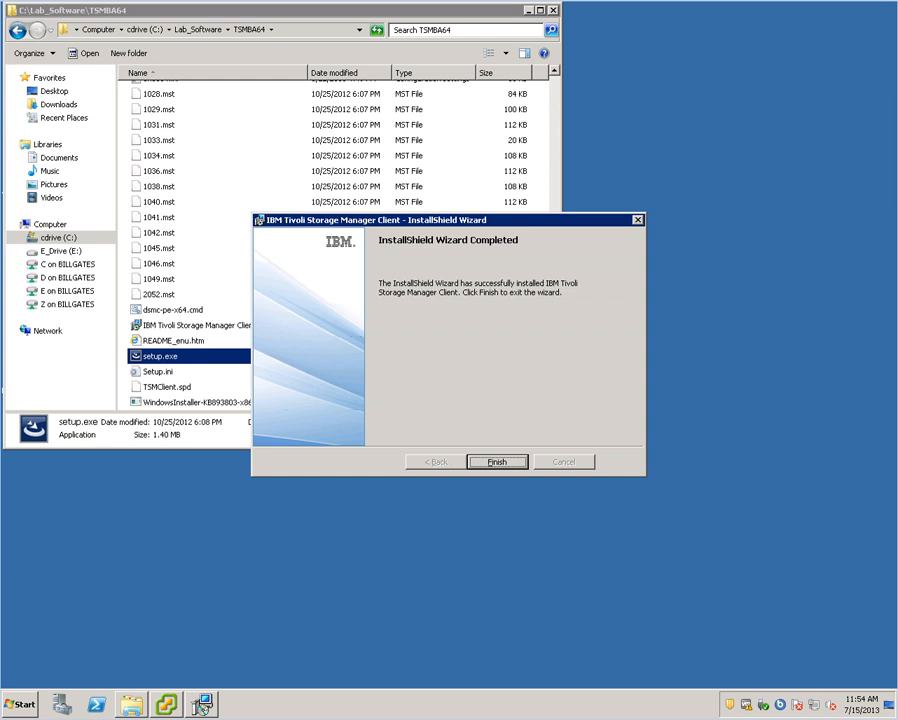
- Finish the installer and launch the Tivoli Storage Manager Backup-Archive GUI from the Start menu
{"action": "left_click", "coordinate": [512, 460]}
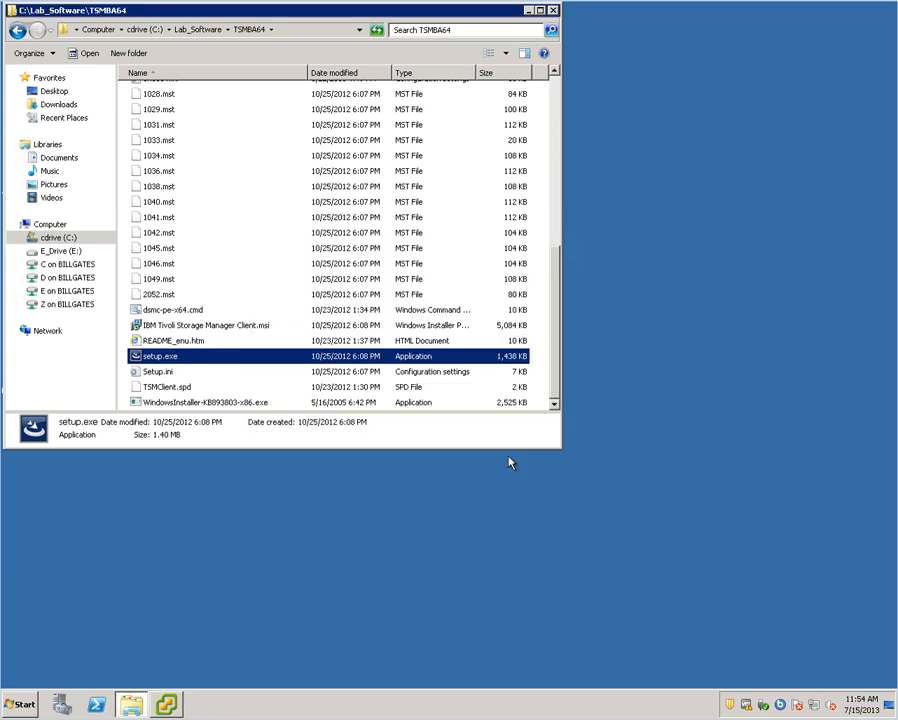
{"action": "left_click", "coordinate": [24, 704]}
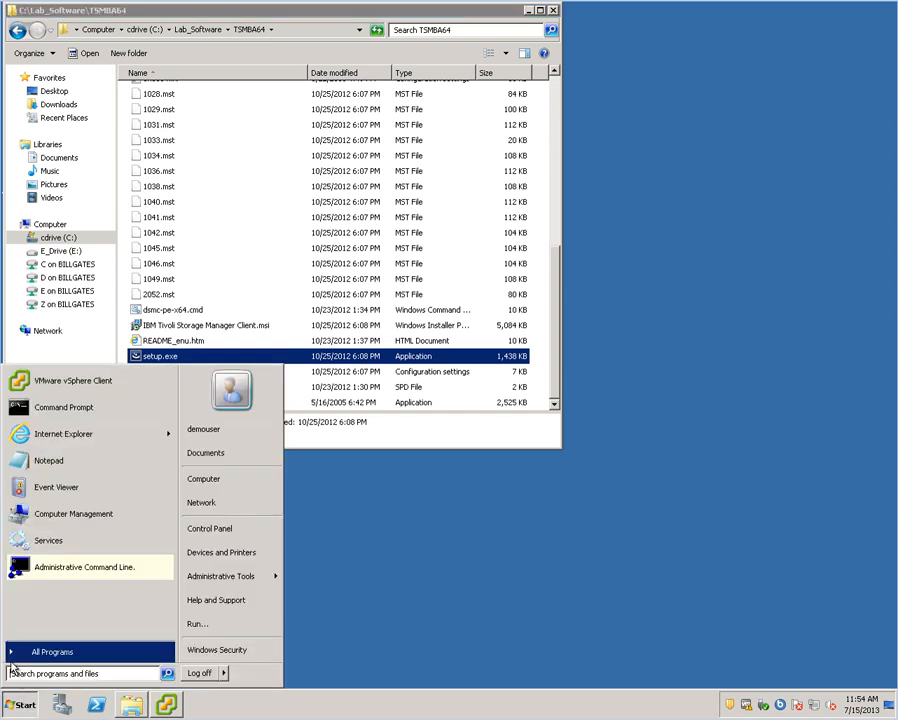
{"action": "left_click", "coordinate": [45, 651]}
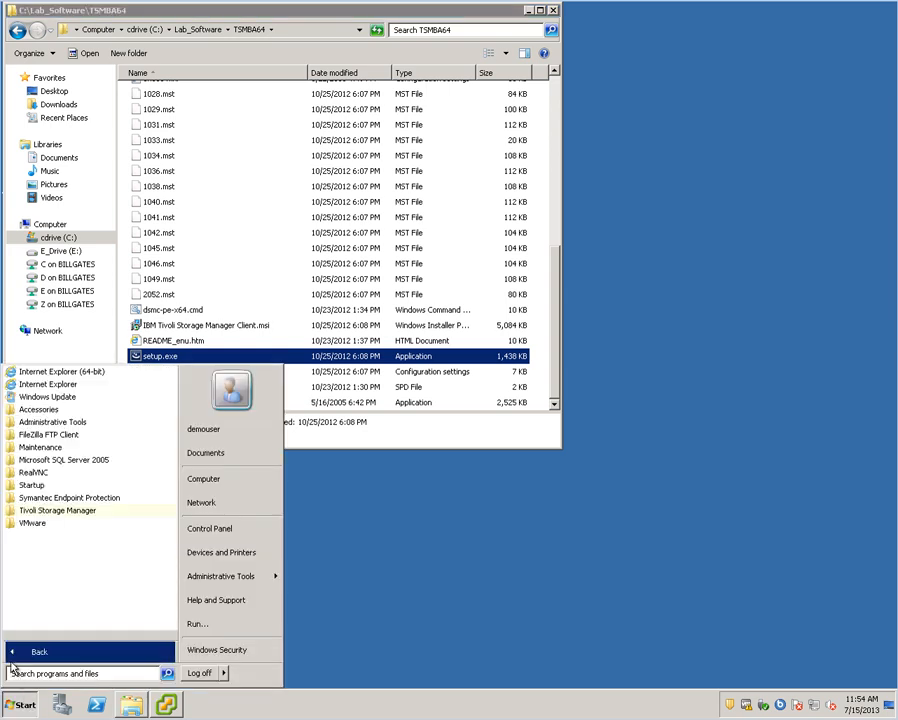
{"action": "left_click", "coordinate": [47, 514]}
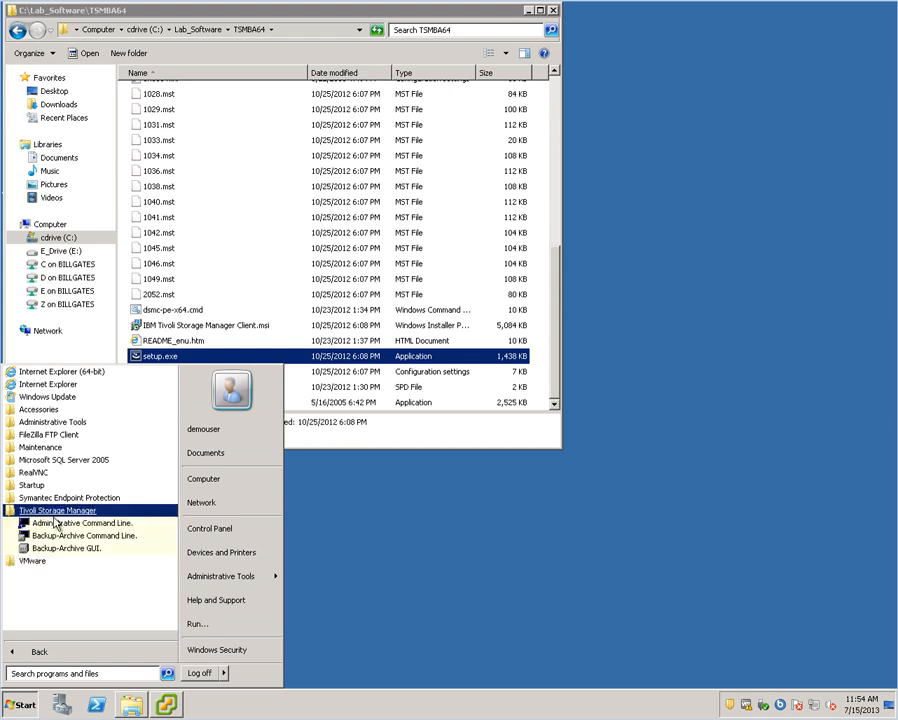
{"action": "left_click", "coordinate": [99, 550]}
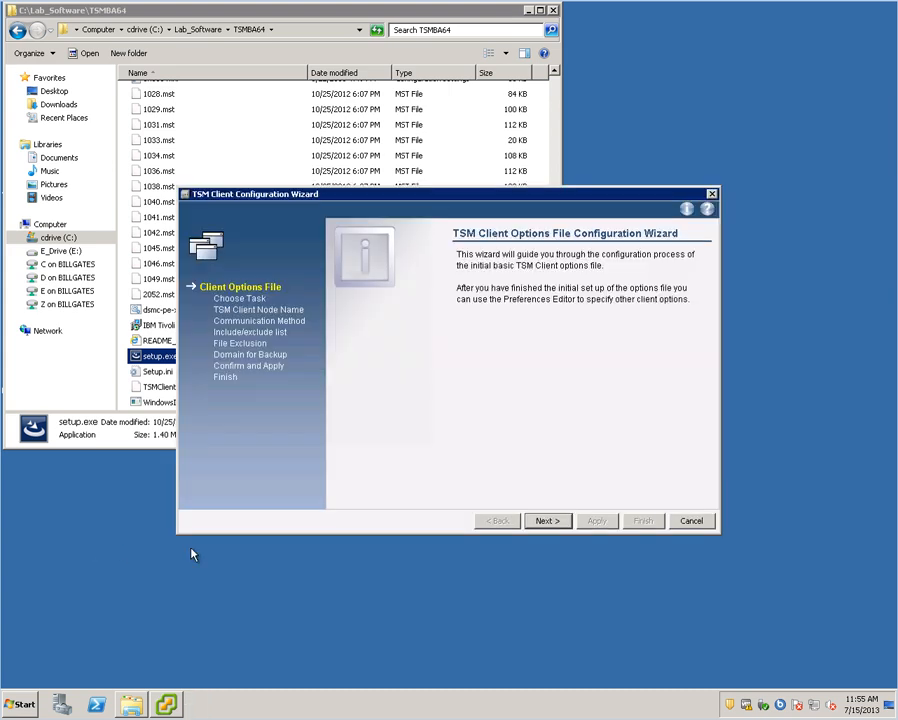
- Create a new client options file with node name tsm02
{"action": "left_click", "coordinate": [548, 521]}
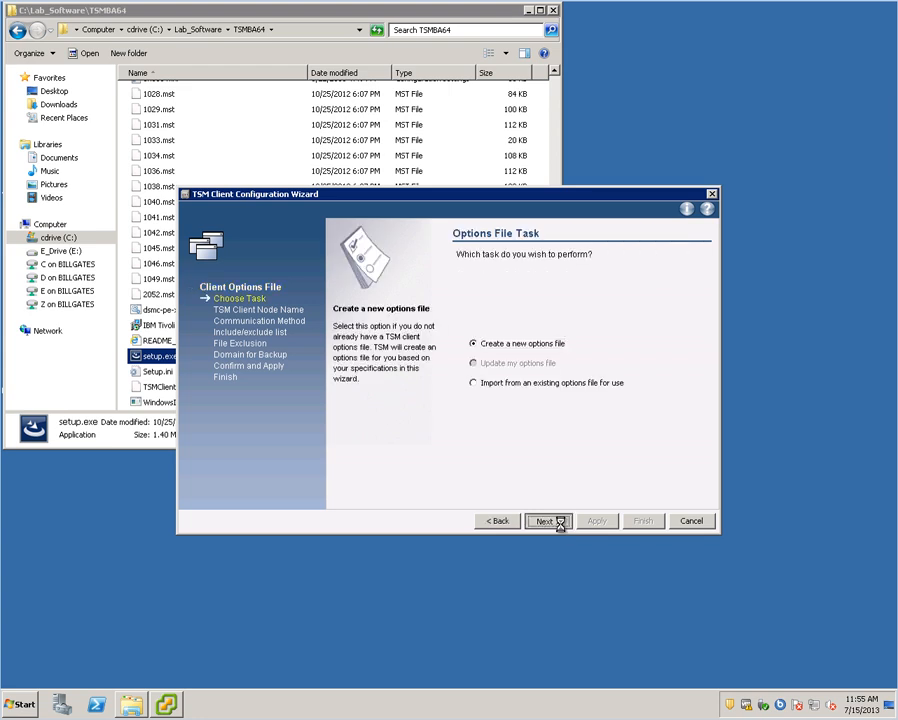
{"action": "left_click", "coordinate": [561, 524]}
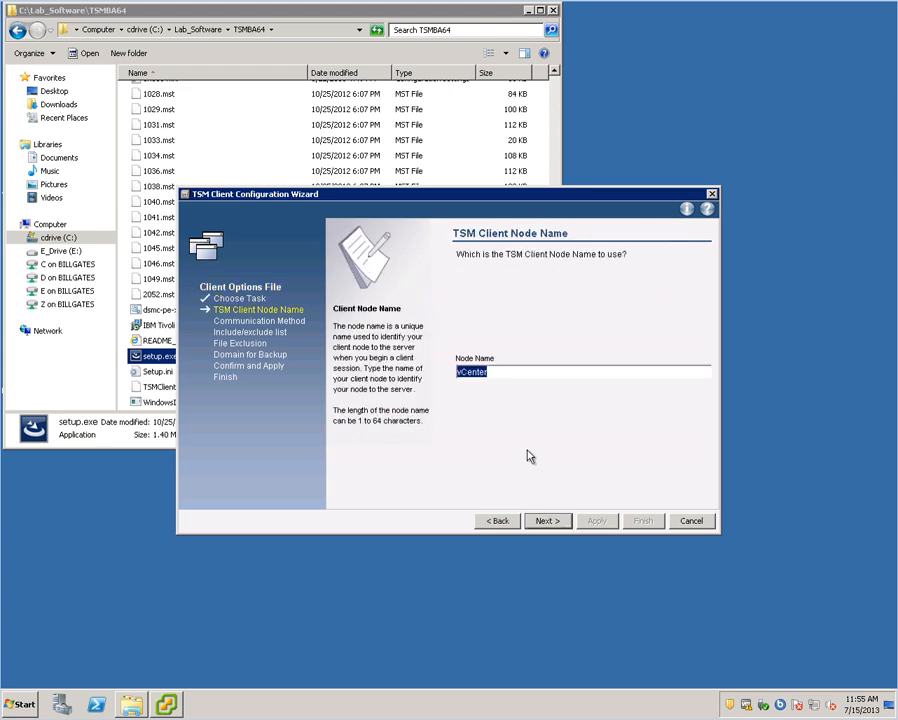
{"action": "type", "text": "tsm02"}
{"action": "left_click", "coordinate": [547, 521]}
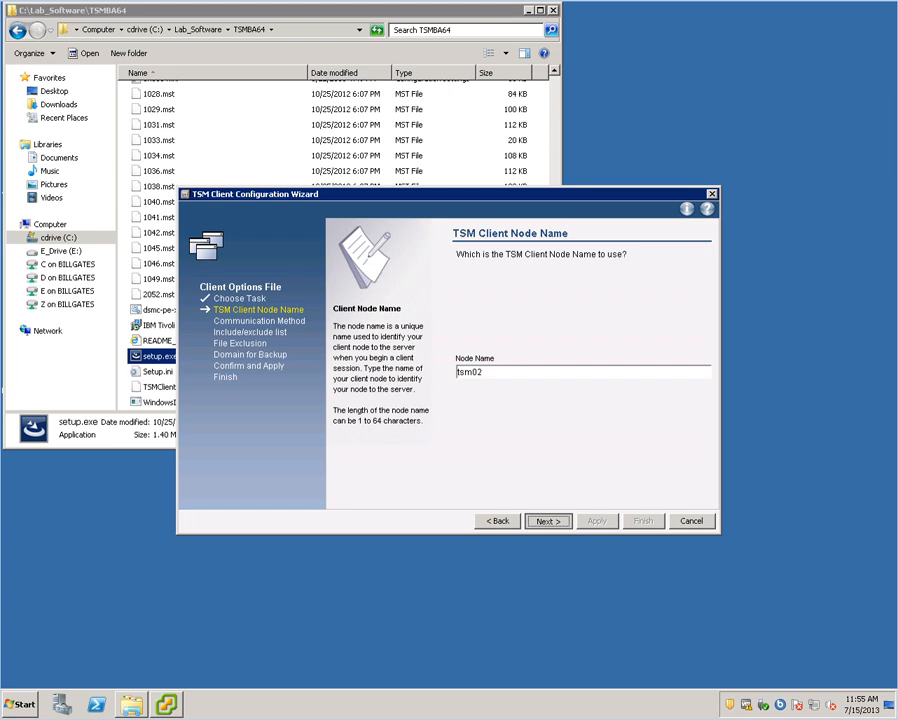
{"action": "key", "text": "Return"}
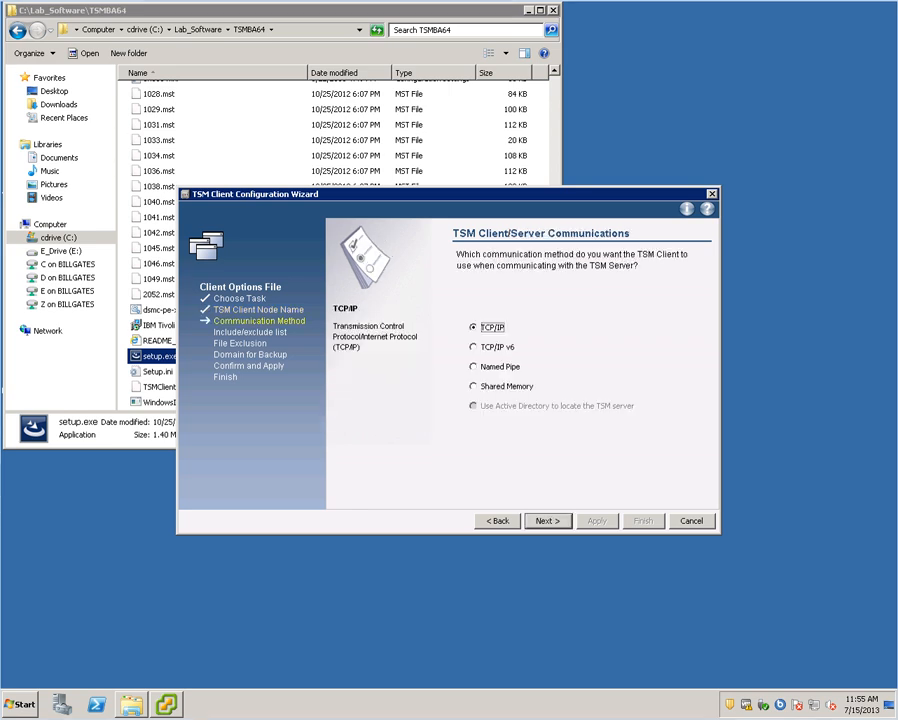
- Use TCP/IP with server address 192.168.100.203 and port 1500
{"action": "left_click", "coordinate": [546, 521]}
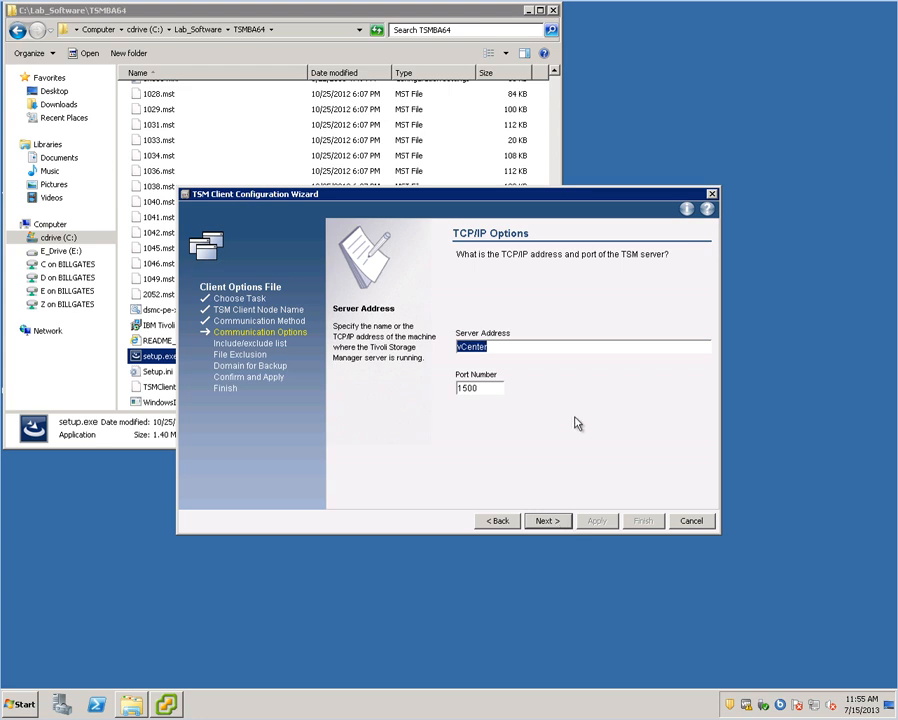
{"action": "type", "text": "192.1"}
{"action": "key", "text": "BackSpace"}
{"action": "type", "text": "168."}
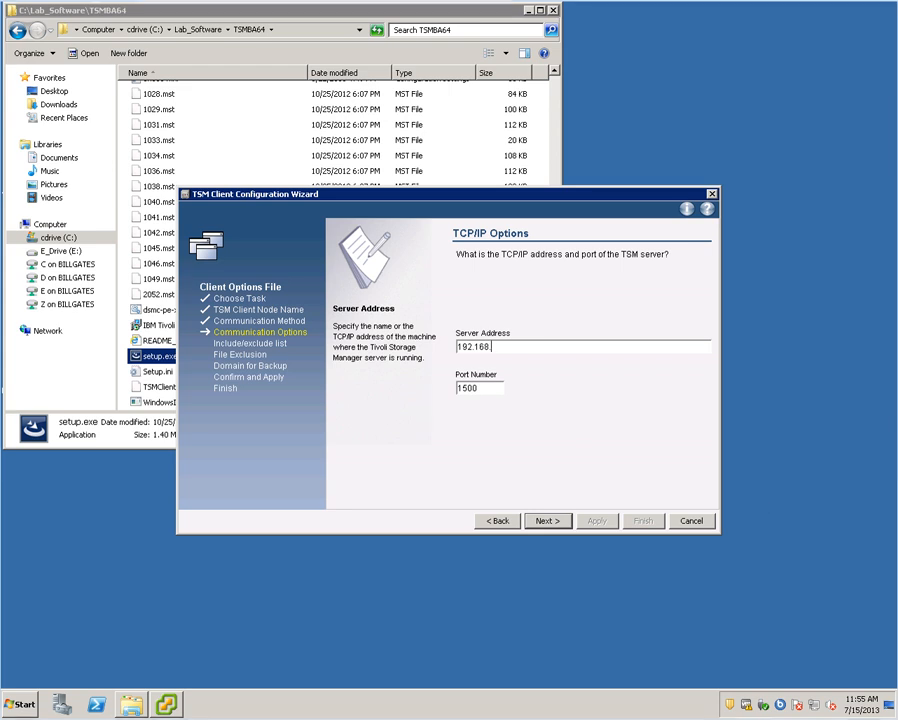
{"action": "type", "text": "100.203"}
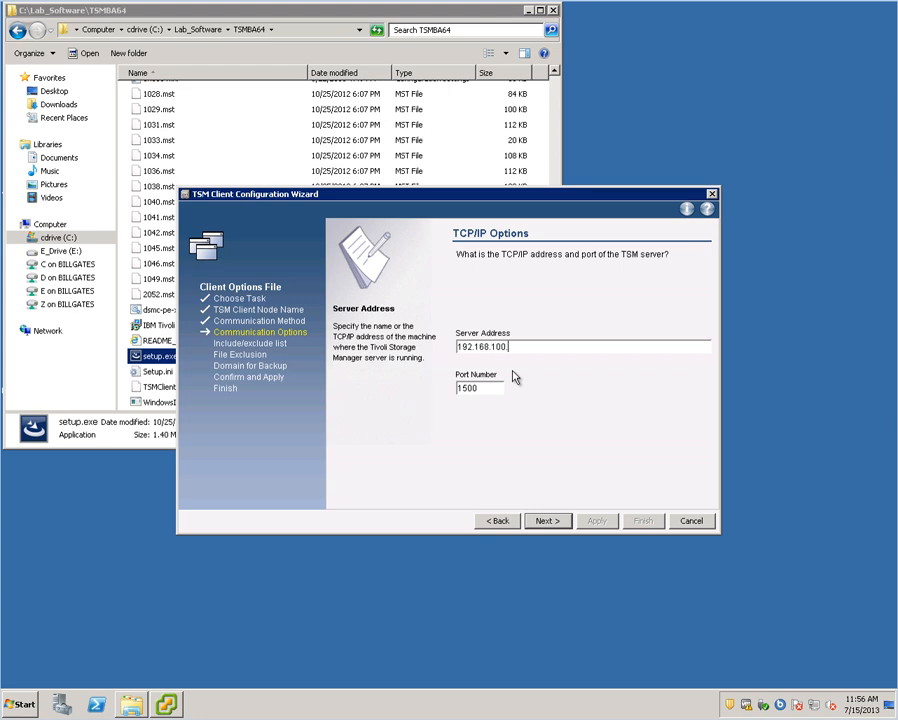
{"action": "left_click", "coordinate": [550, 521]}
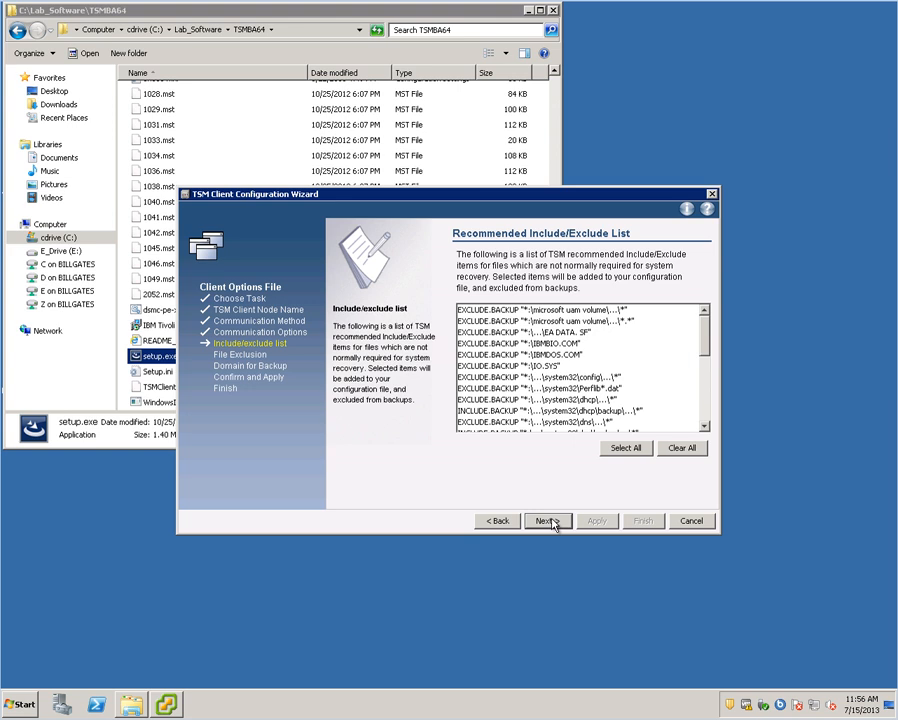
- Keep the default include/exclude list, file exclusions and backup domain, then apply the options file
{"action": "left_click", "coordinate": [547, 521]}
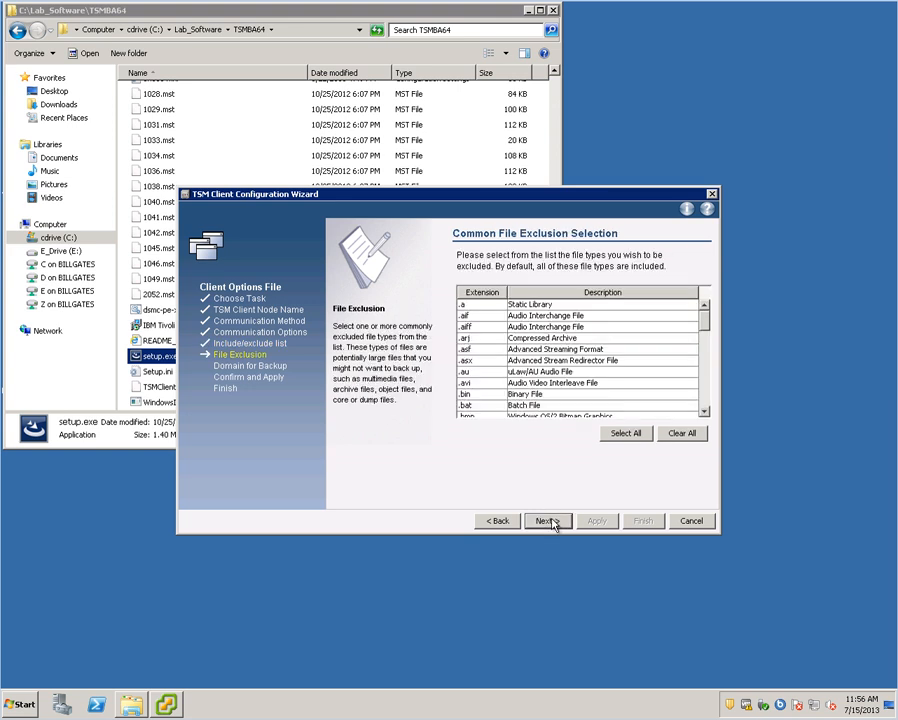
{"action": "left_click", "coordinate": [547, 521]}
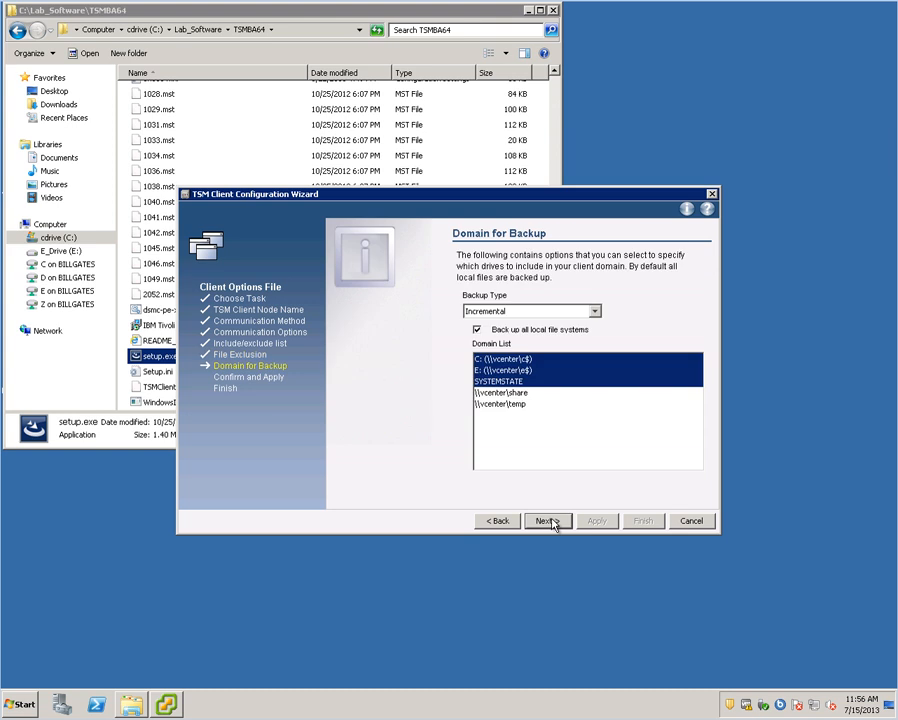
{"action": "left_click", "coordinate": [551, 520]}
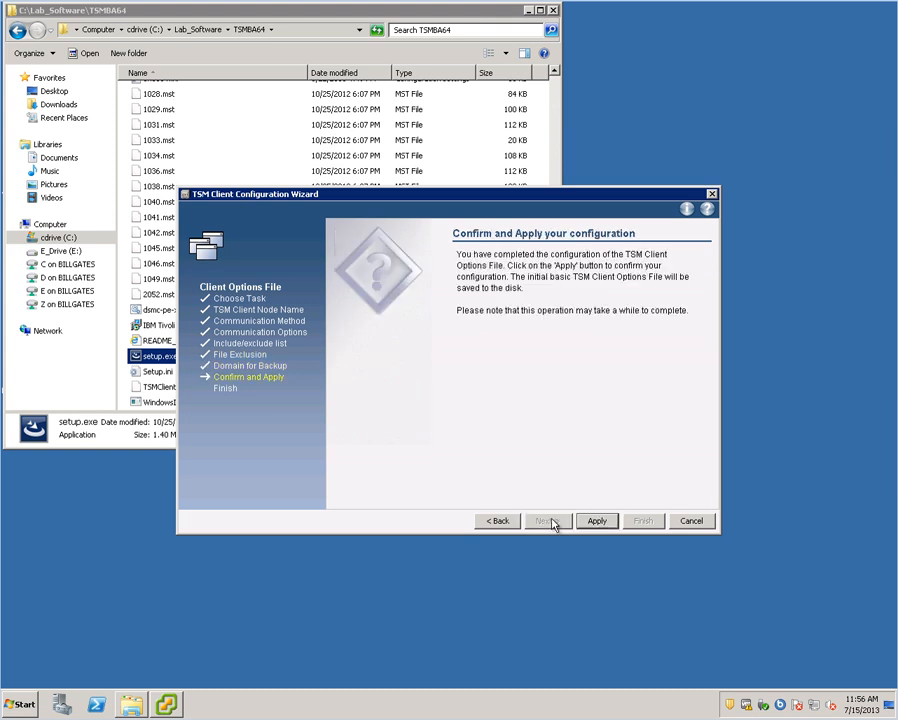
{"action": "left_click", "coordinate": [594, 521]}
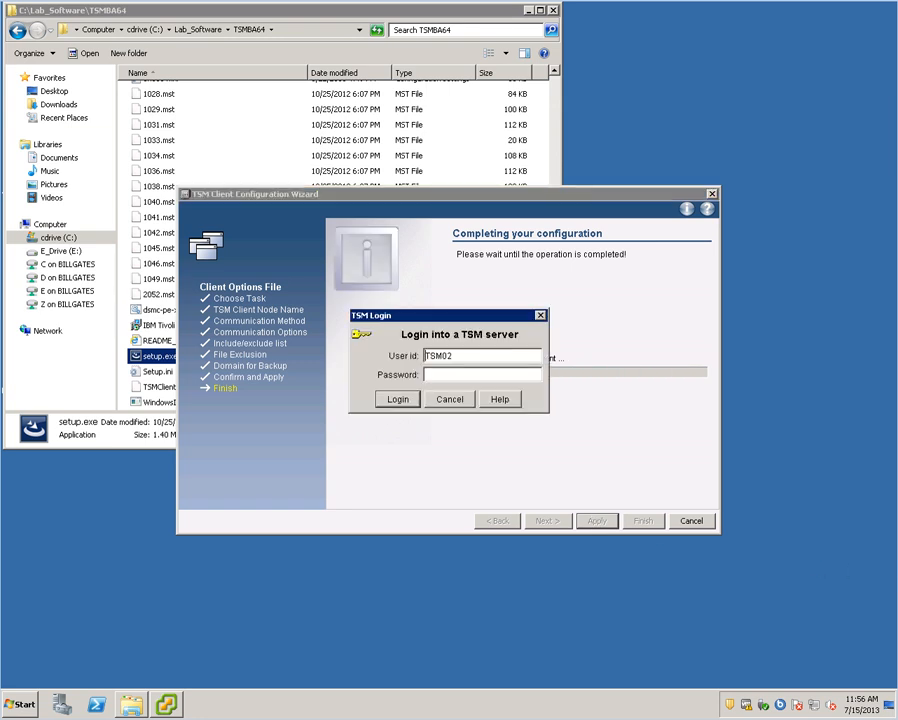
- Log in to the TSM server with the node password
{"action": "left_click", "coordinate": [459, 374]}
{"action": "type", "text": "********"}
{"action": "left_click", "coordinate": [397, 399]}
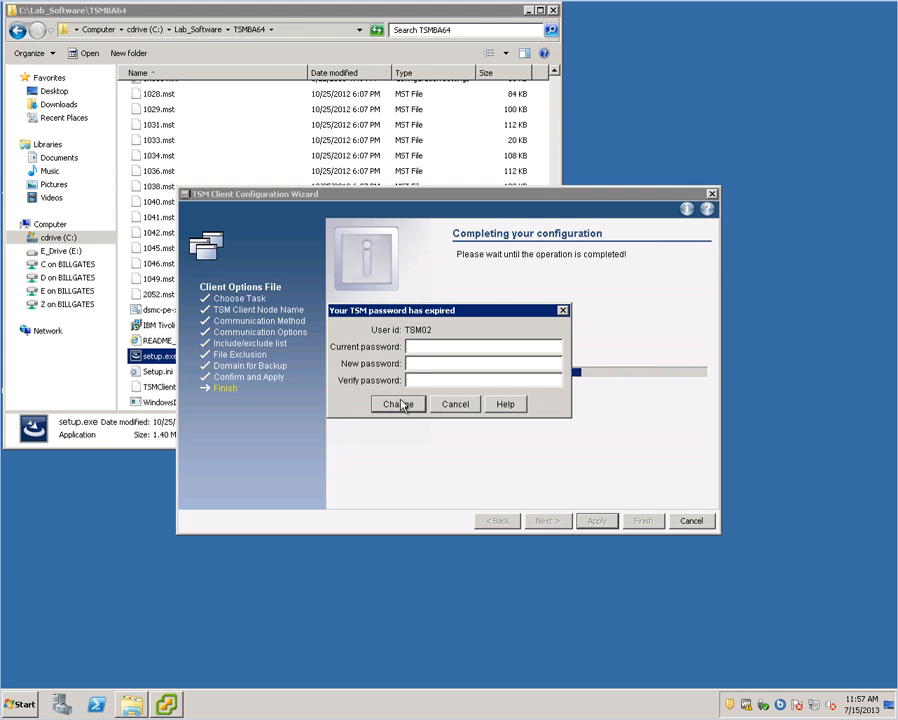
- Replace the expired node password with a new one and finish the configuration wizard
{"action": "left_click", "coordinate": [431, 351]}
{"action": "type", "text": "********"}
{"action": "left_click", "coordinate": [432, 365]}
{"action": "type", "text": "*******"}
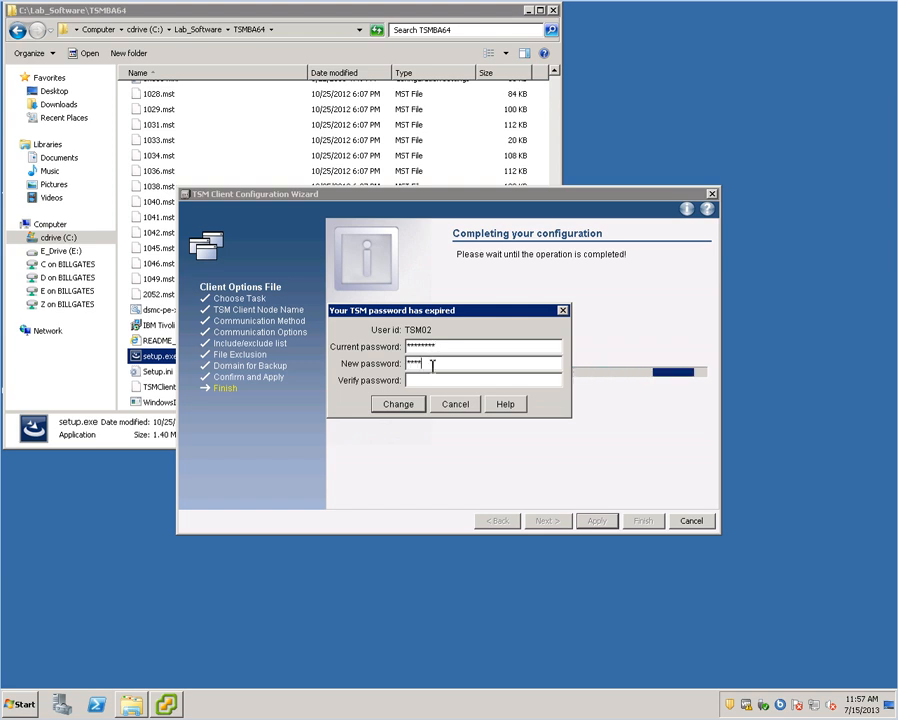
{"action": "type", "text": "*"}
{"action": "left_click", "coordinate": [430, 384]}
{"action": "type", "text": "********"}
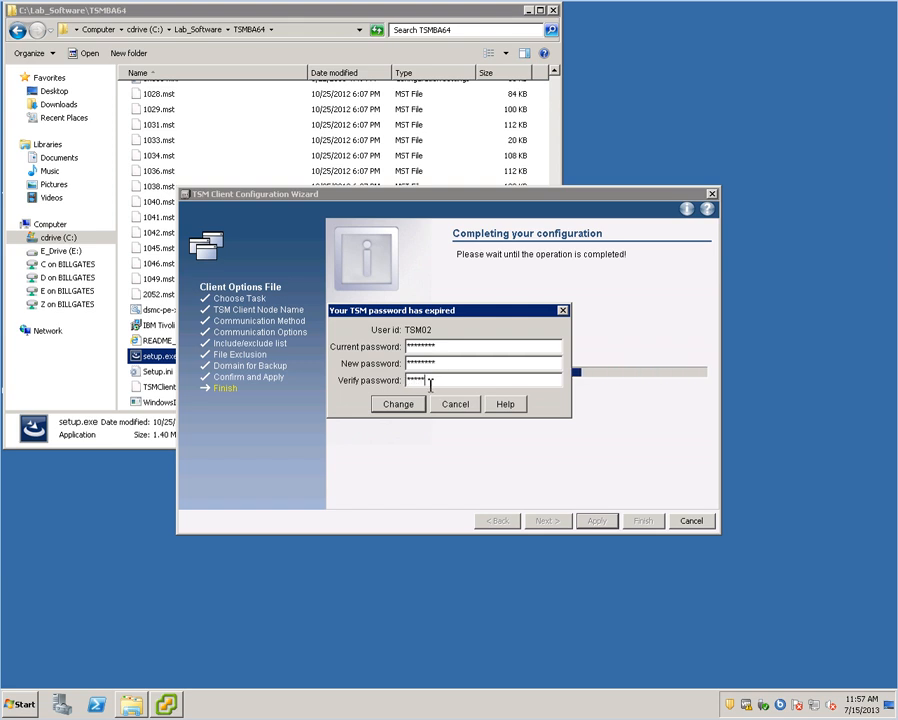
{"action": "left_click", "coordinate": [391, 405]}
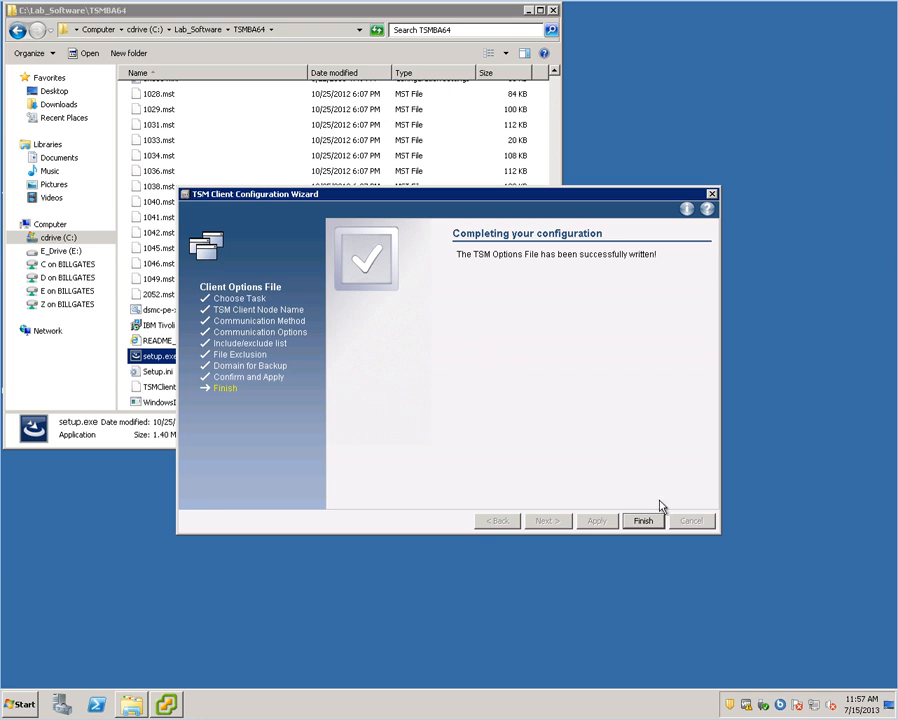
{"action": "left_click", "coordinate": [651, 520]}
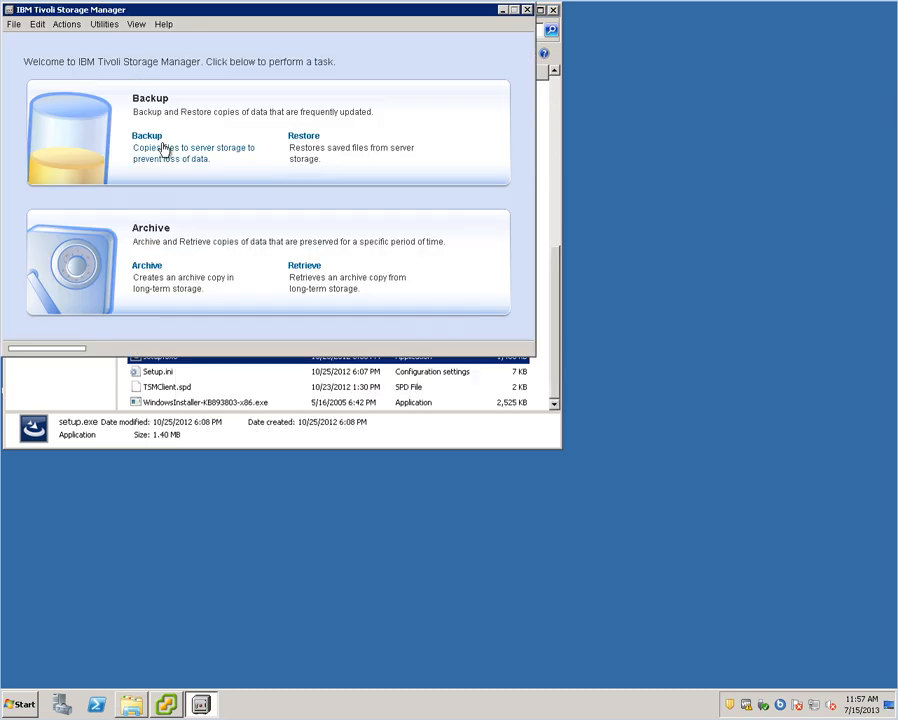
- Minimize TSM and launch setup.exe from Lab_Software\TSMforVE64\X64
{"action": "left_click", "coordinate": [503, 10]}
{"action": "left_click", "coordinate": [16, 31]}
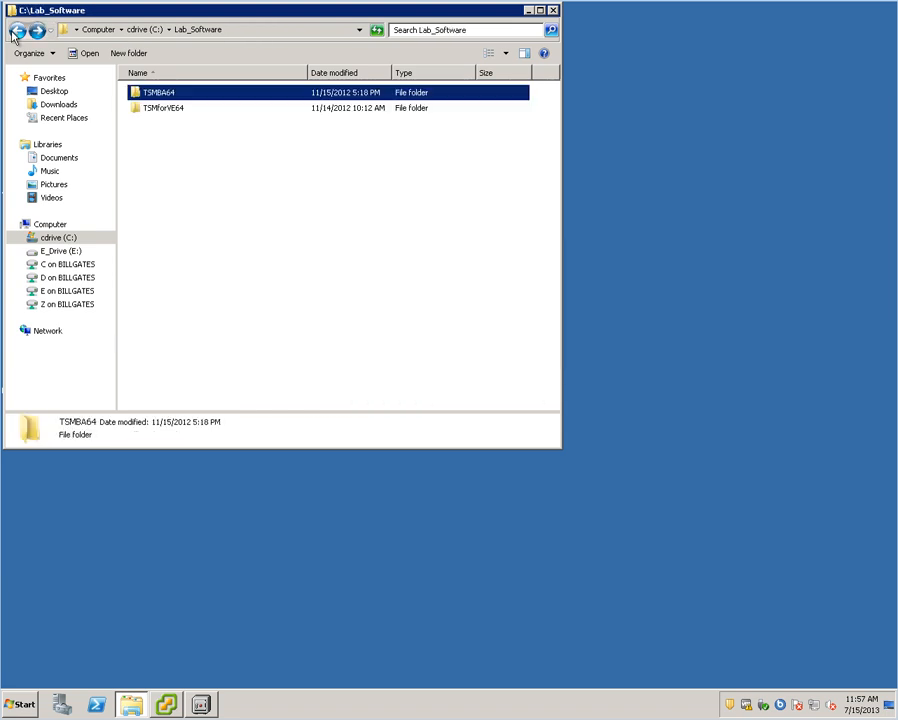
{"action": "left_click", "coordinate": [174, 110]}
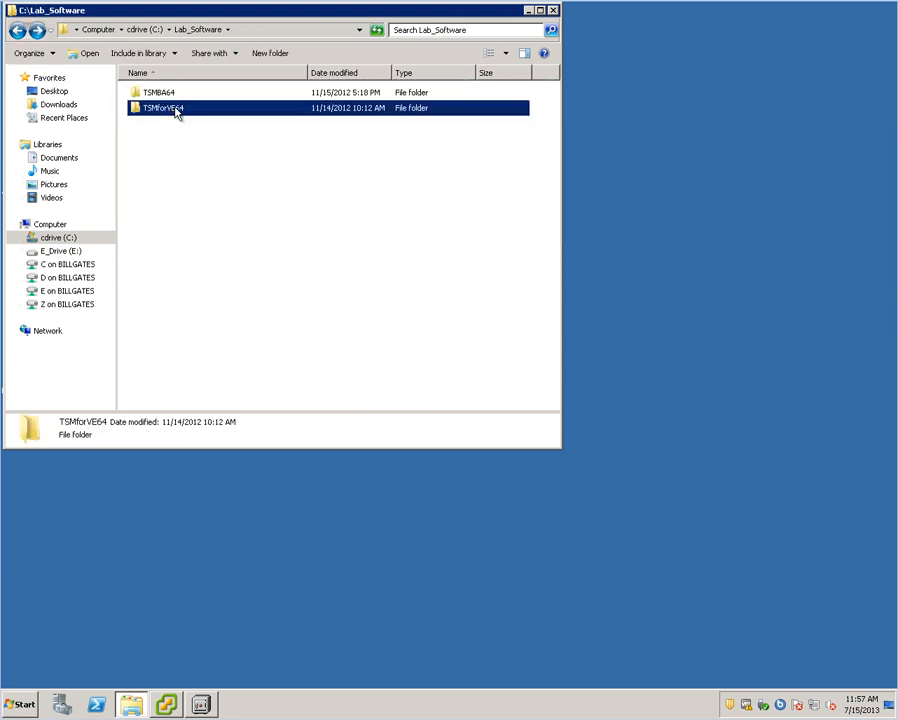
{"action": "double_click", "coordinate": [174, 110]}
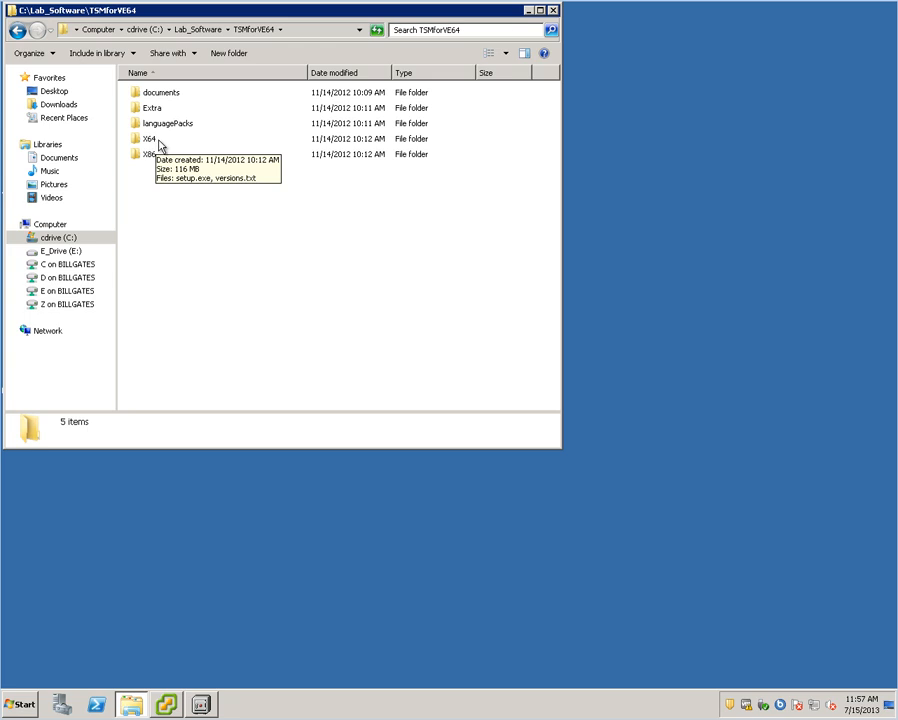
{"action": "double_click", "coordinate": [155, 141]}
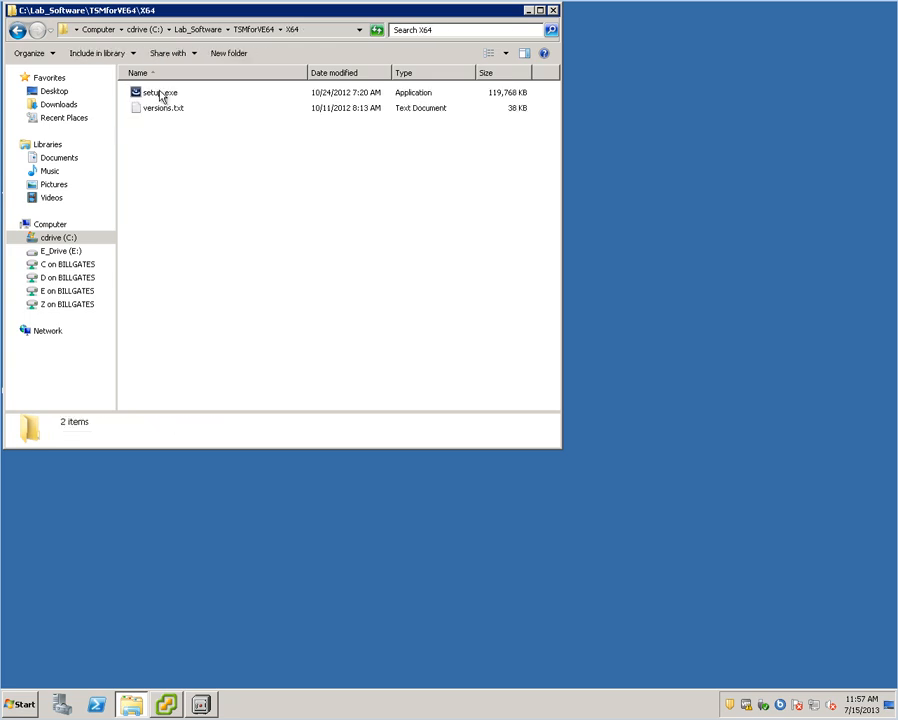
{"action": "double_click", "coordinate": [160, 92]}
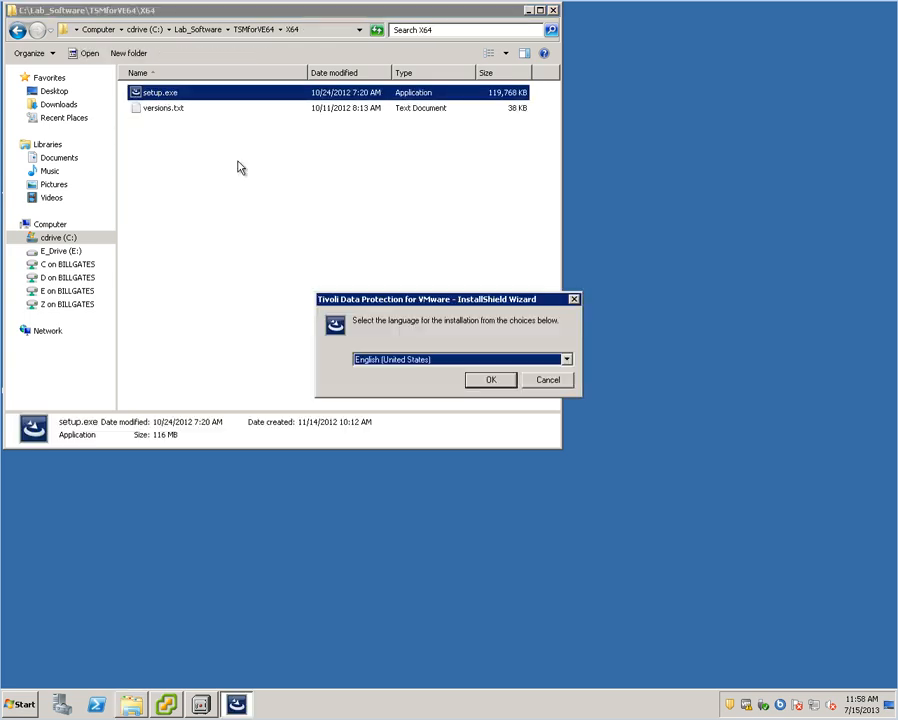
- Start the Data Protection for VMware installer in English and accept the license agreement
{"action": "left_click", "coordinate": [507, 380]}
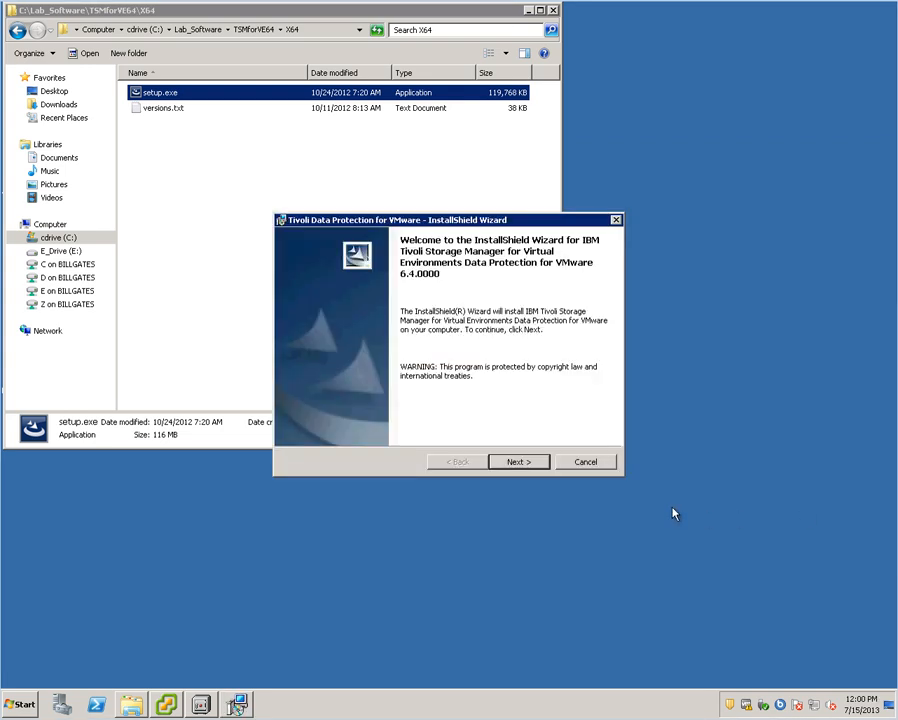
{"action": "left_click", "coordinate": [520, 462]}
{"action": "left_click", "coordinate": [342, 422]}
{"action": "left_click", "coordinate": [516, 461]}
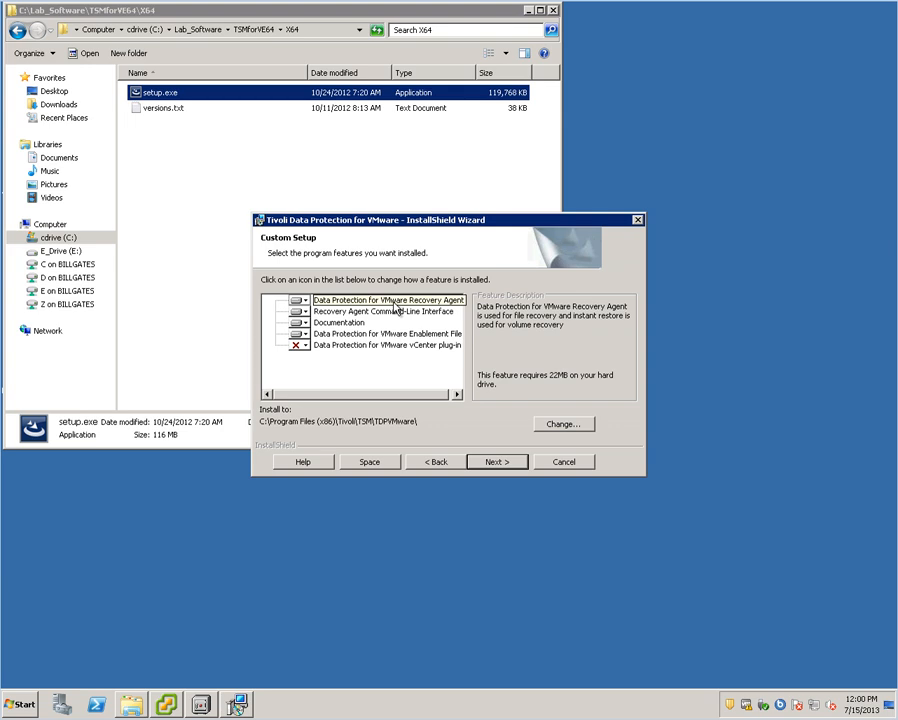
- Review the Recovery Agent, CLI, Documentation and Enablement features, and set the vCenter plug-in to install locally
{"action": "left_click", "coordinate": [394, 302]}
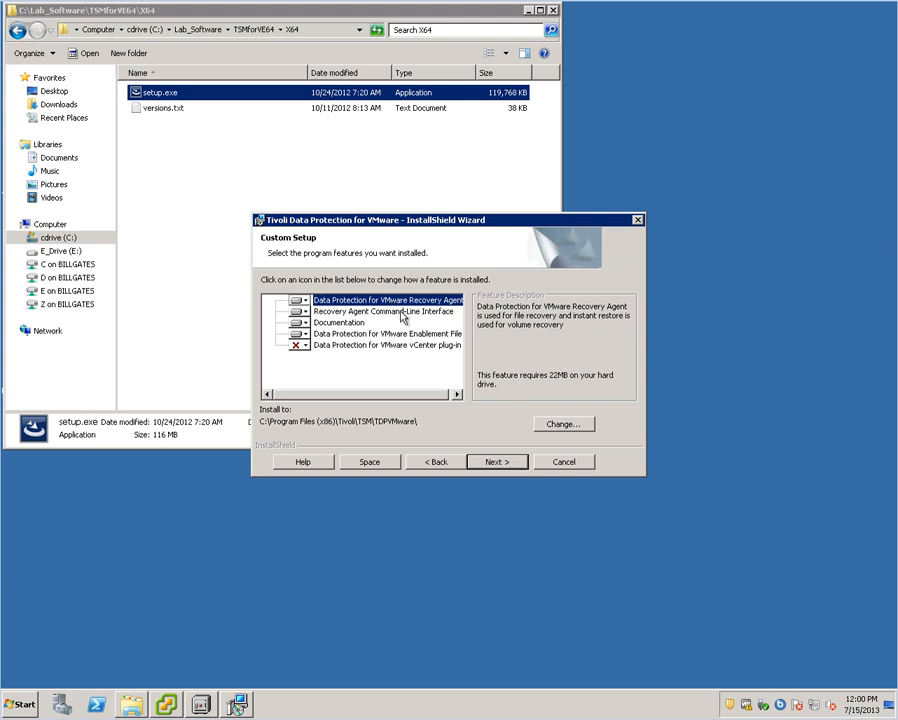
{"action": "left_click", "coordinate": [399, 312]}
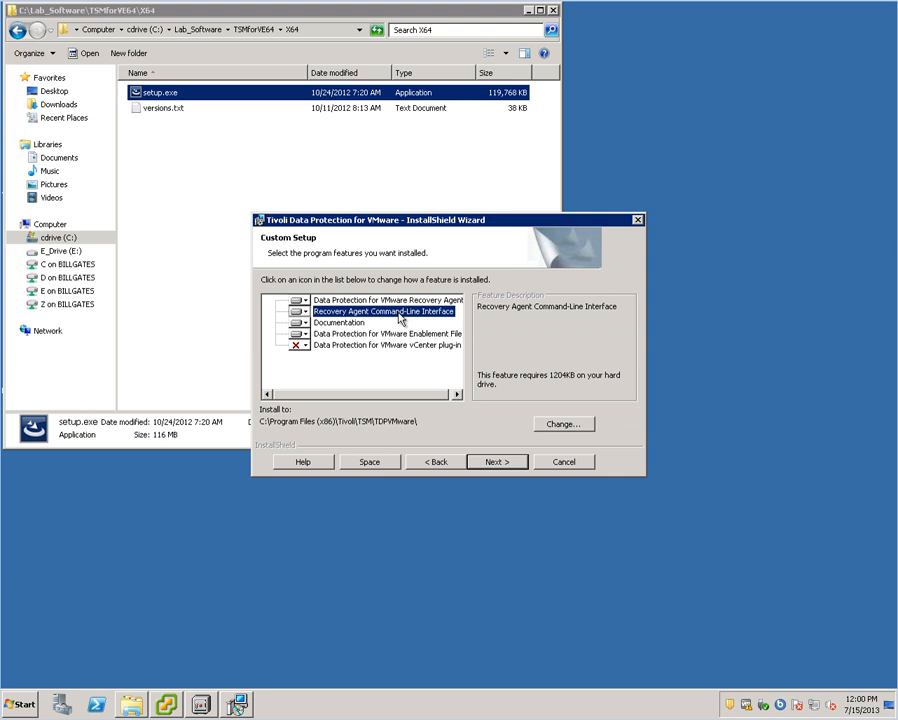
{"action": "left_click", "coordinate": [325, 329]}
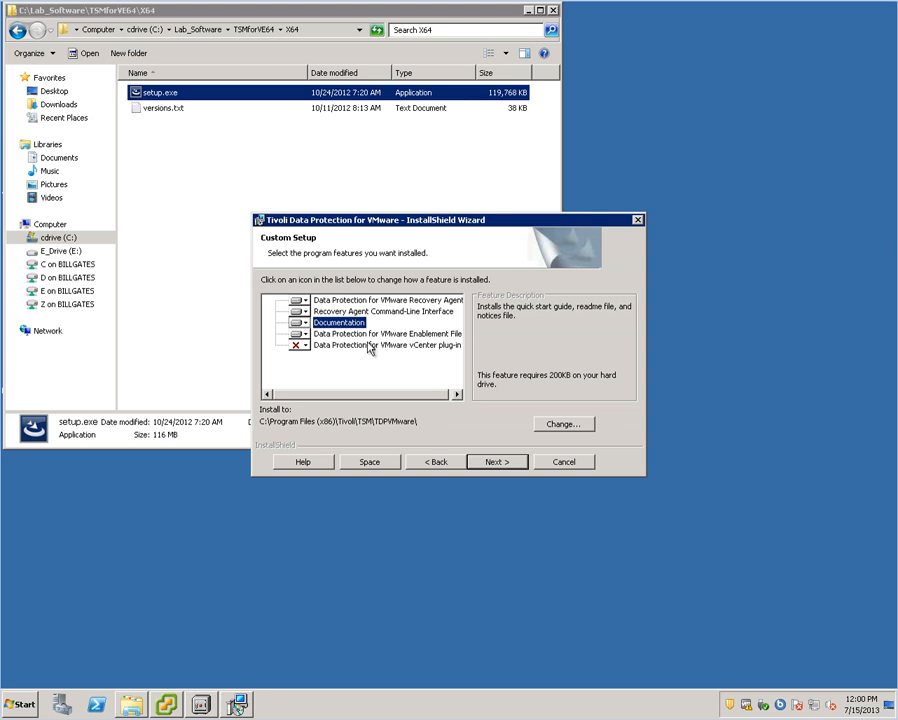
{"action": "left_click", "coordinate": [369, 336]}
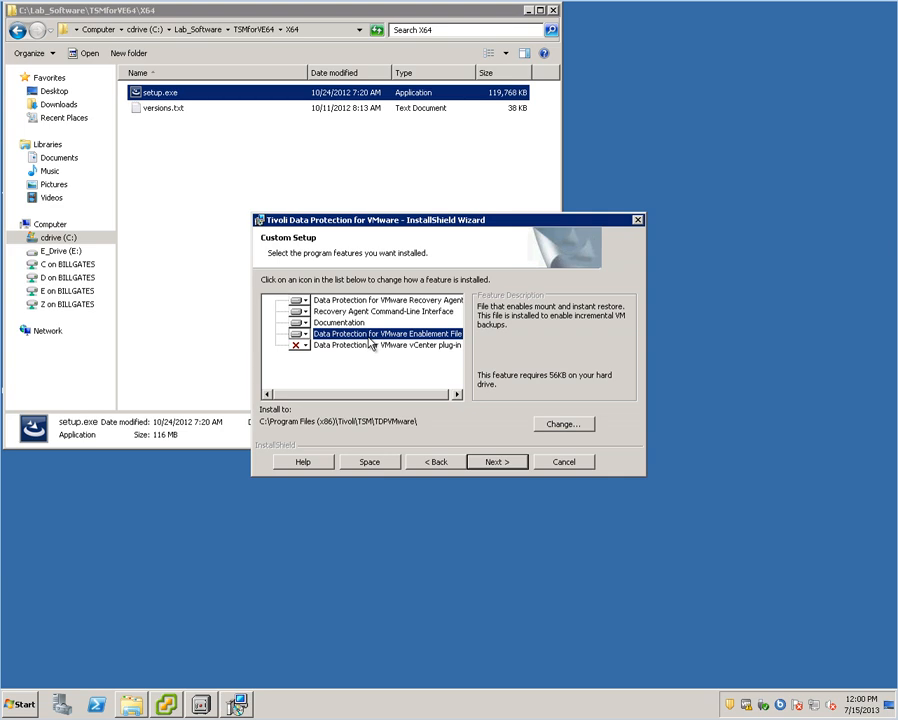
{"action": "left_click", "coordinate": [340, 346]}
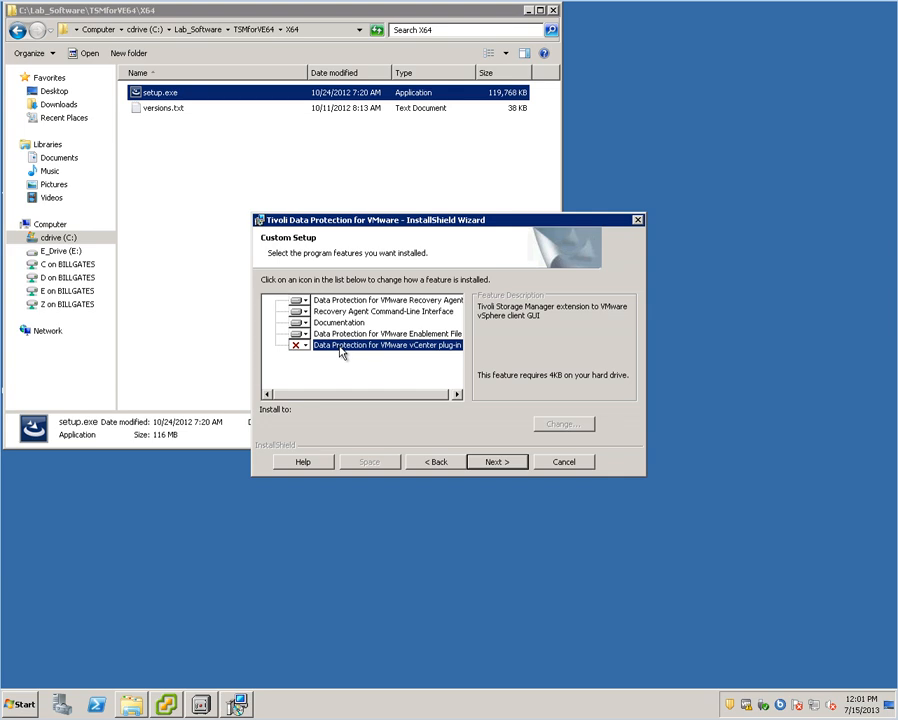
{"action": "left_click", "coordinate": [305, 346]}
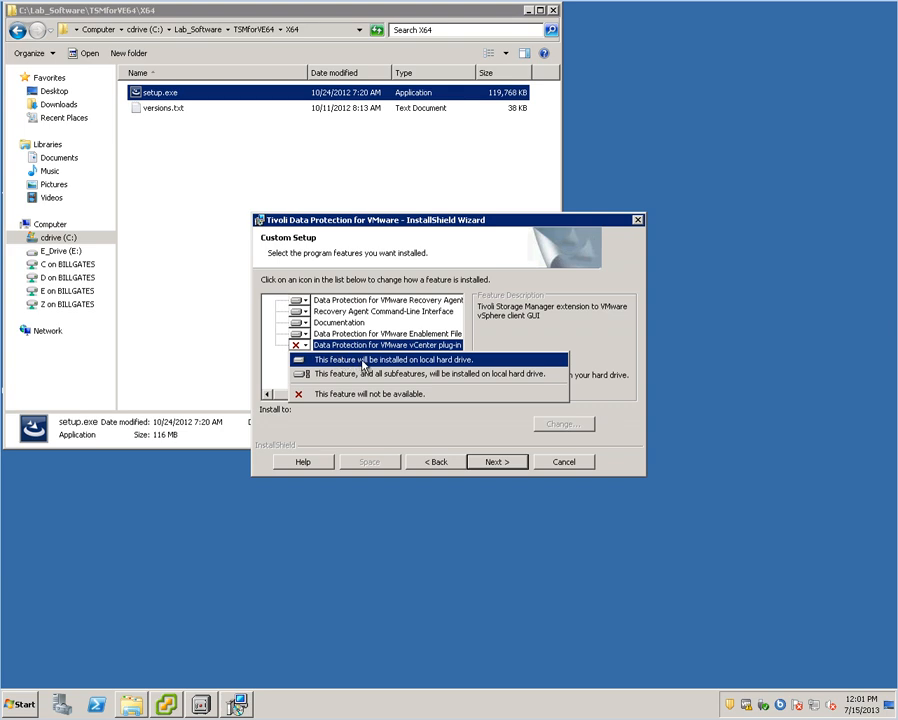
{"action": "left_click", "coordinate": [364, 362]}
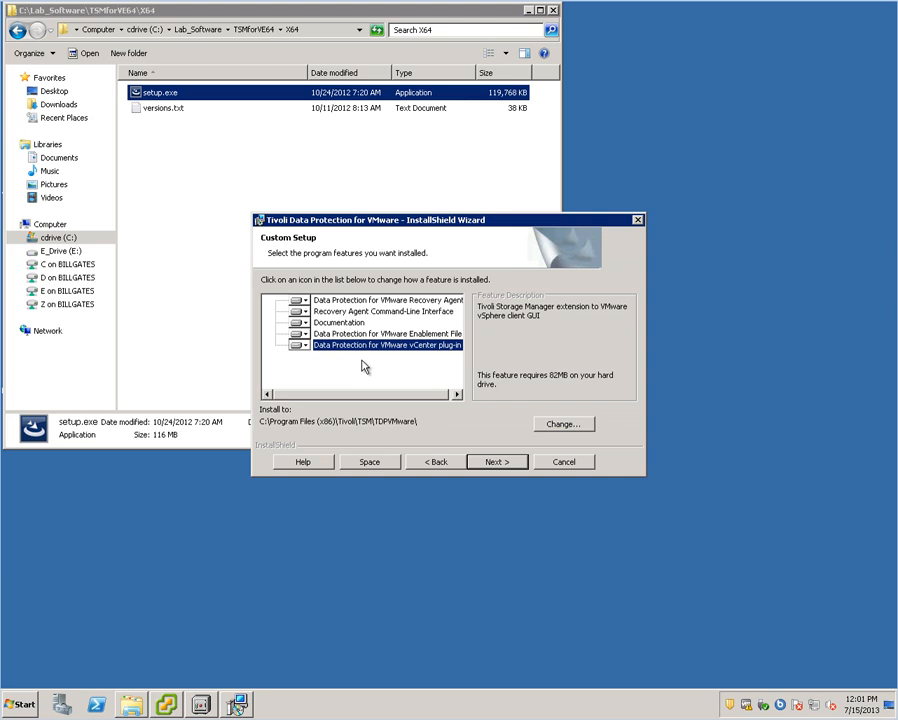
{"action": "left_click", "coordinate": [495, 462]}
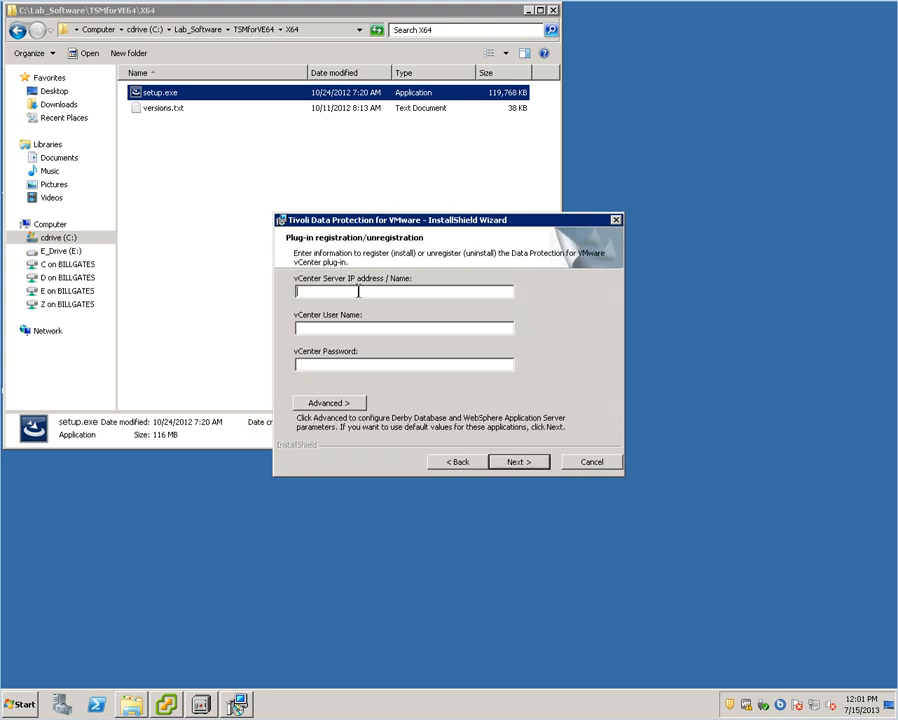
- Register the plug-in with vCenter server 'vCenter', user Administrator and the account password
{"action": "type", "text": "vCenter"}
{"action": "left_click", "coordinate": [347, 331]}
{"action": "type", "text": "Administrator"}
{"action": "left_click", "coordinate": [334, 364]}
{"action": "type", "text": "***********"}
{"action": "left_click", "coordinate": [520, 462]}
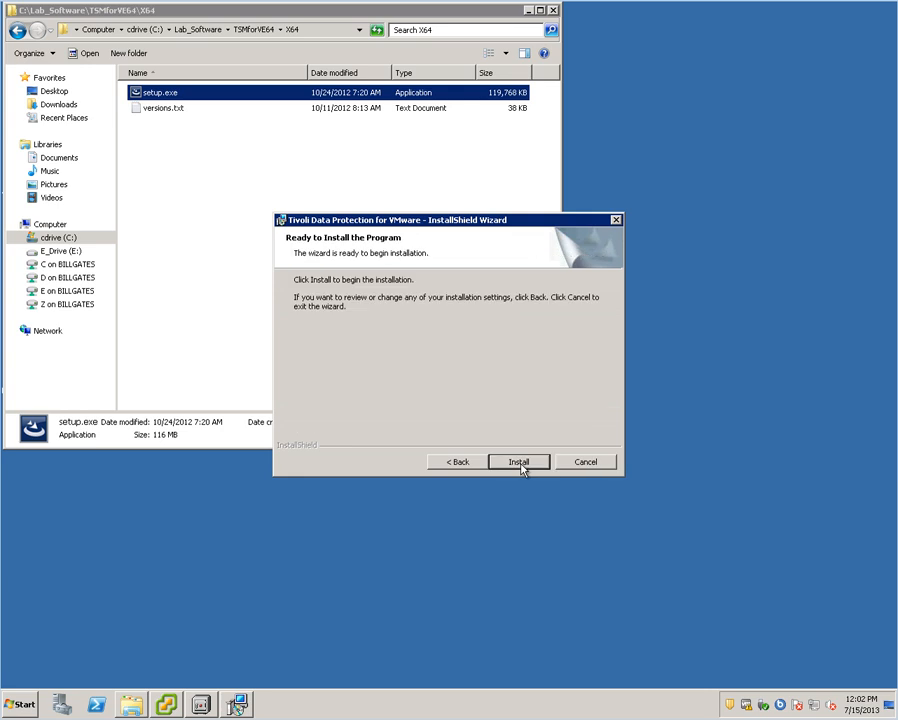
- Install Data Protection for VMware, always trusting IBM device software when Windows Security prompts
{"action": "left_click", "coordinate": [520, 463]}
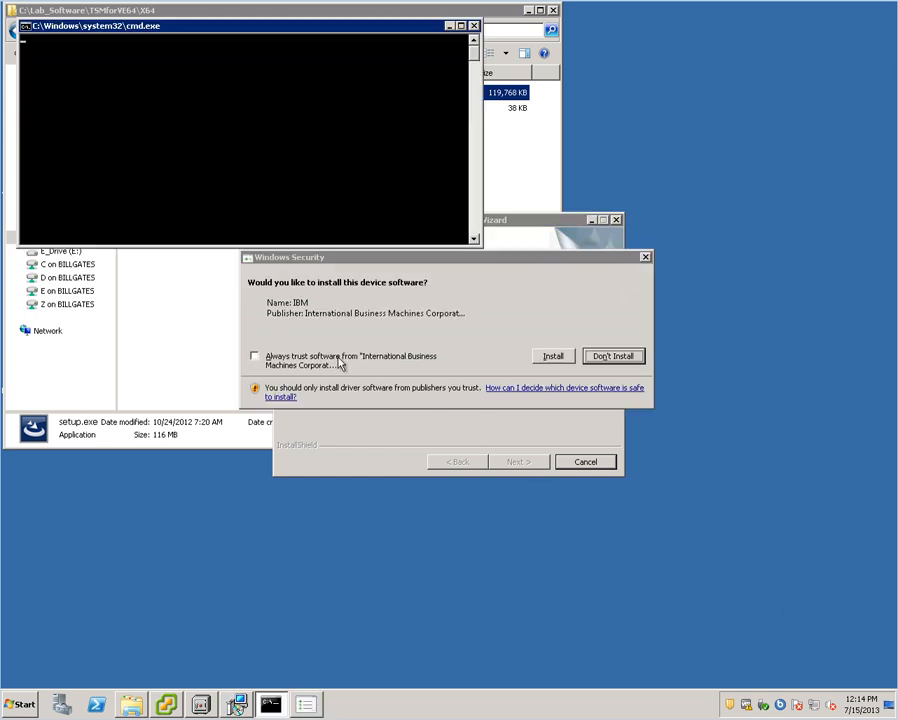
{"action": "left_click", "coordinate": [340, 364]}
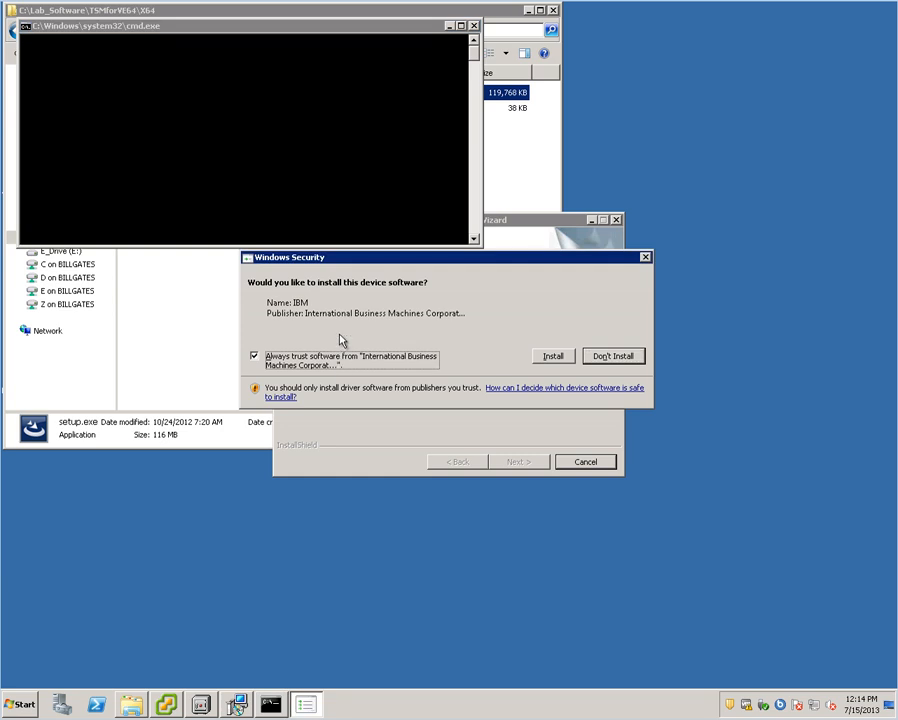
{"action": "left_click", "coordinate": [553, 356]}
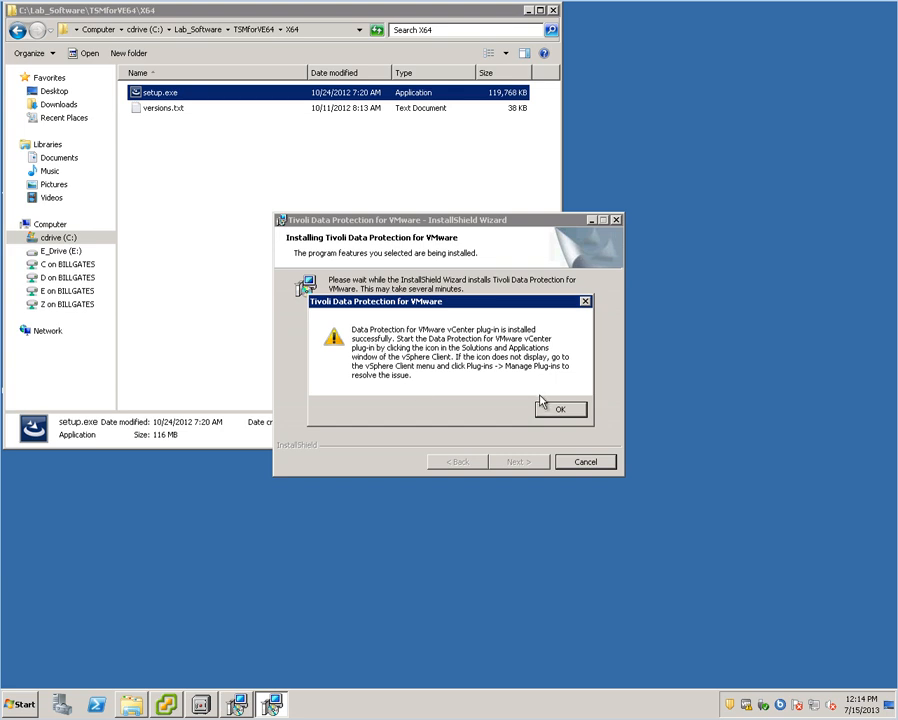
- Acknowledge the plug-in and firewall-ports messages, finish the wizard and dismiss the completion notice
{"action": "left_click", "coordinate": [568, 413]}
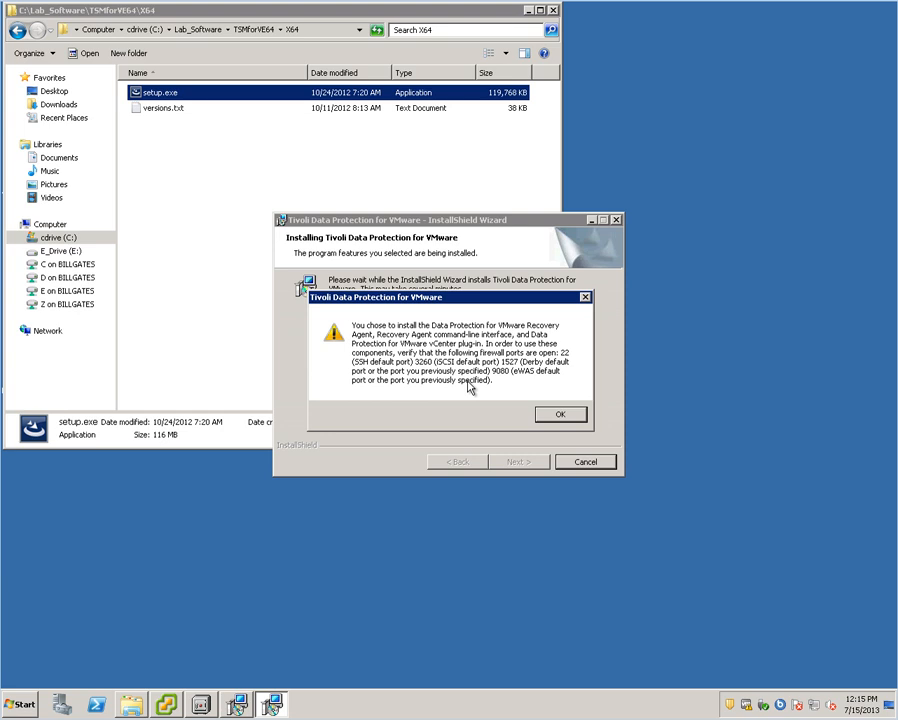
{"action": "left_click", "coordinate": [560, 413]}
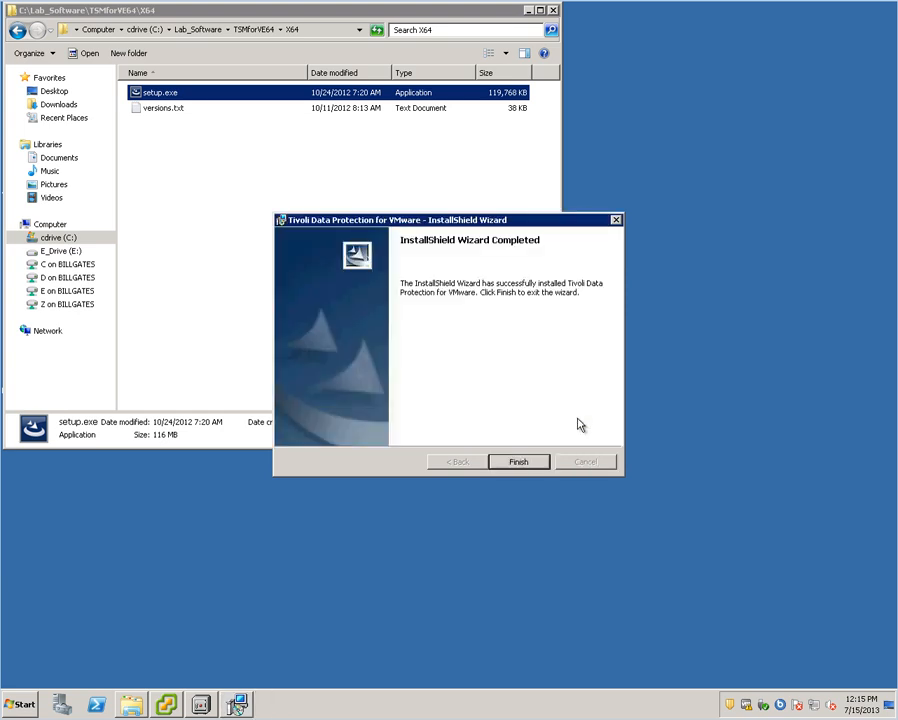
{"action": "left_click", "coordinate": [536, 462]}
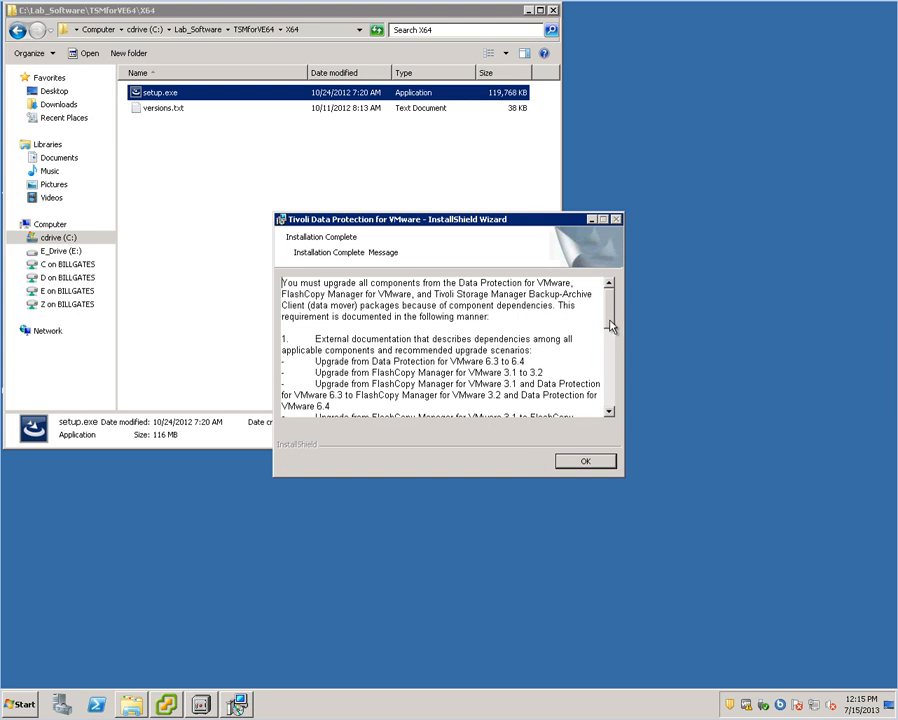
{"action": "scroll", "coordinate": [611, 350], "scroll_direction": "down", "scroll_amount": 10}
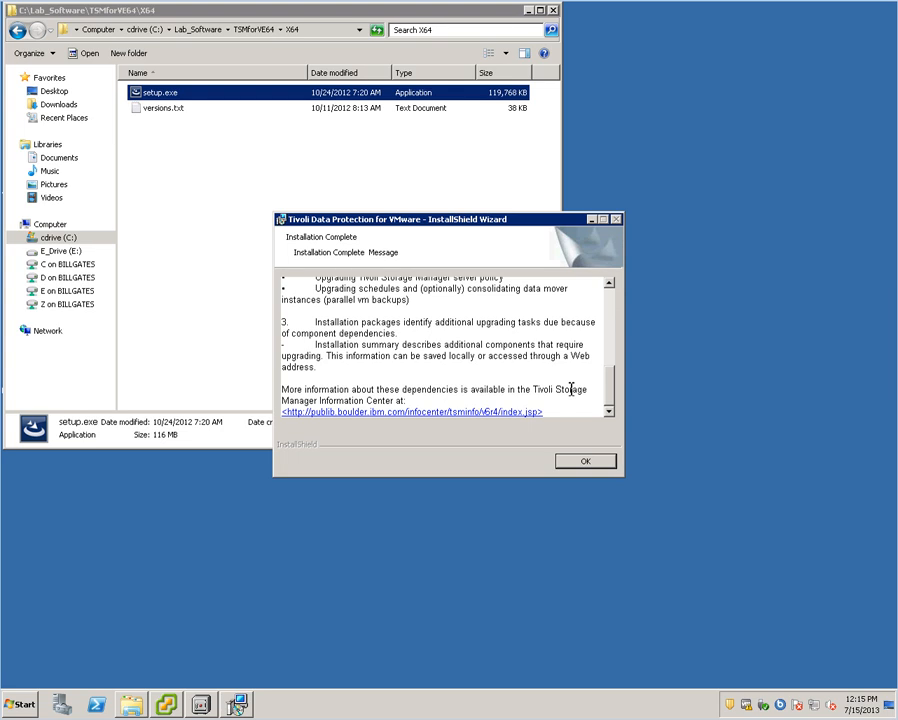
{"action": "left_click", "coordinate": [590, 463]}
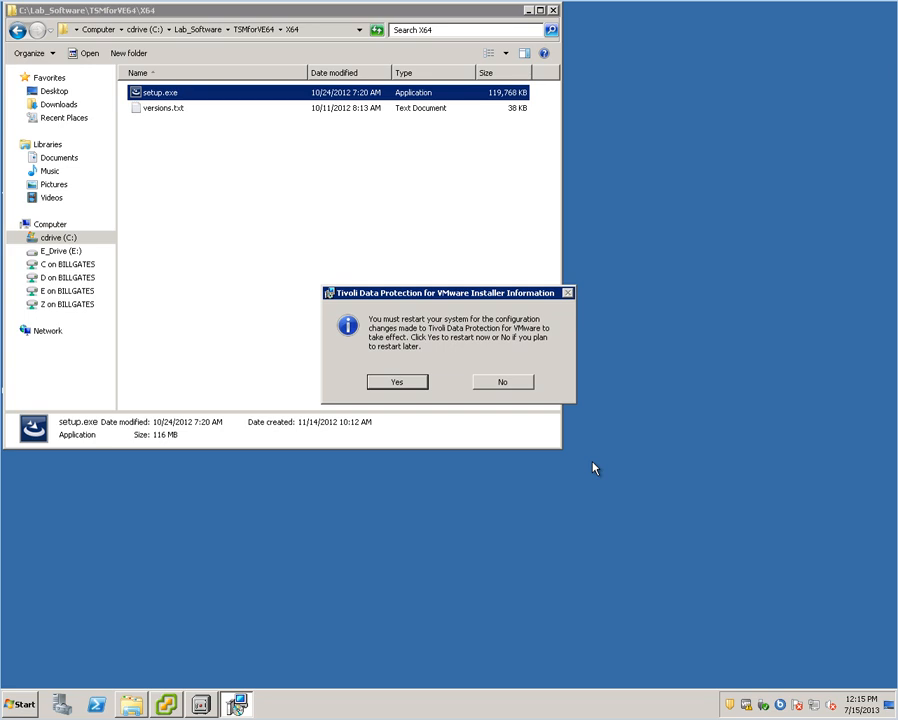
- Restart the system, then log in to vCenter in vSphere Client with the administrator account
{"action": "left_click", "coordinate": [423, 385]}
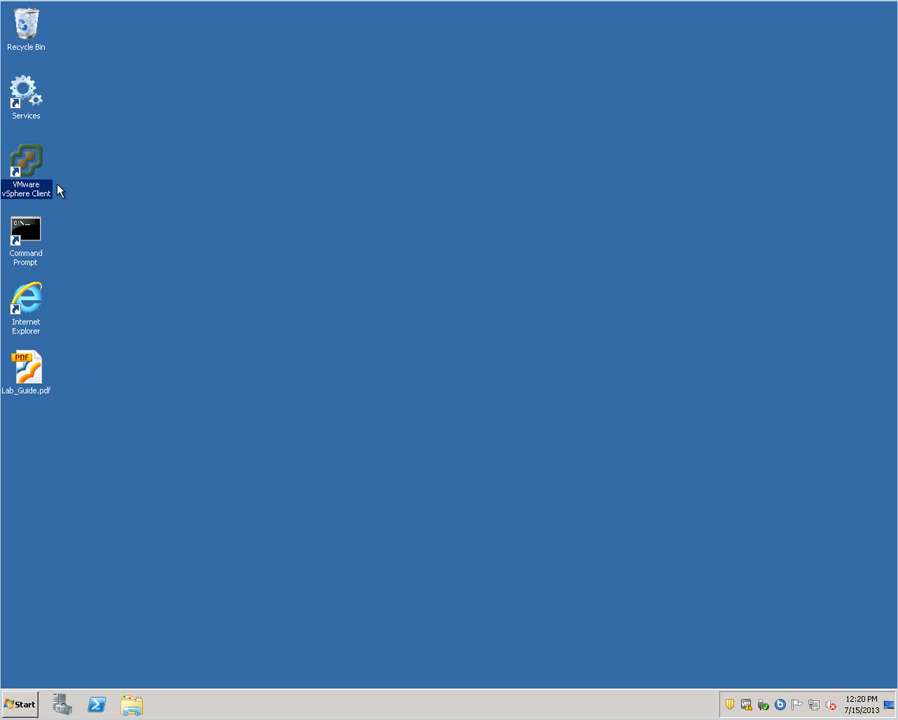
{"action": "double_click", "coordinate": [42, 165]}
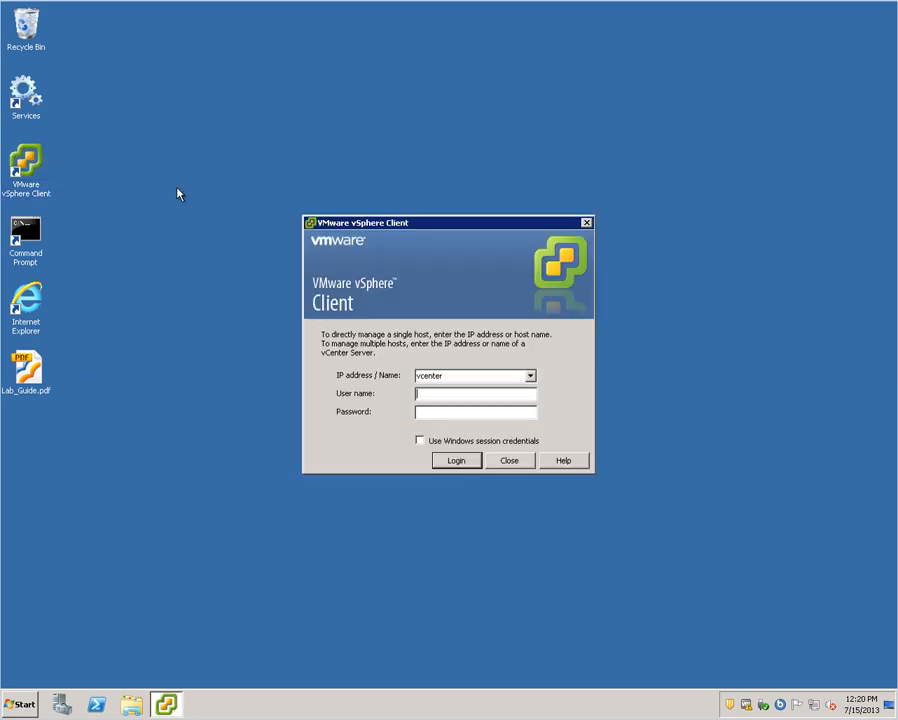
{"action": "type", "text": "Adm"}
{"action": "type", "text": "inistrator"}
{"action": "left_click", "coordinate": [439, 409]}
{"action": "type", "text": "***********"}
{"action": "left_click", "coordinate": [451, 459]}
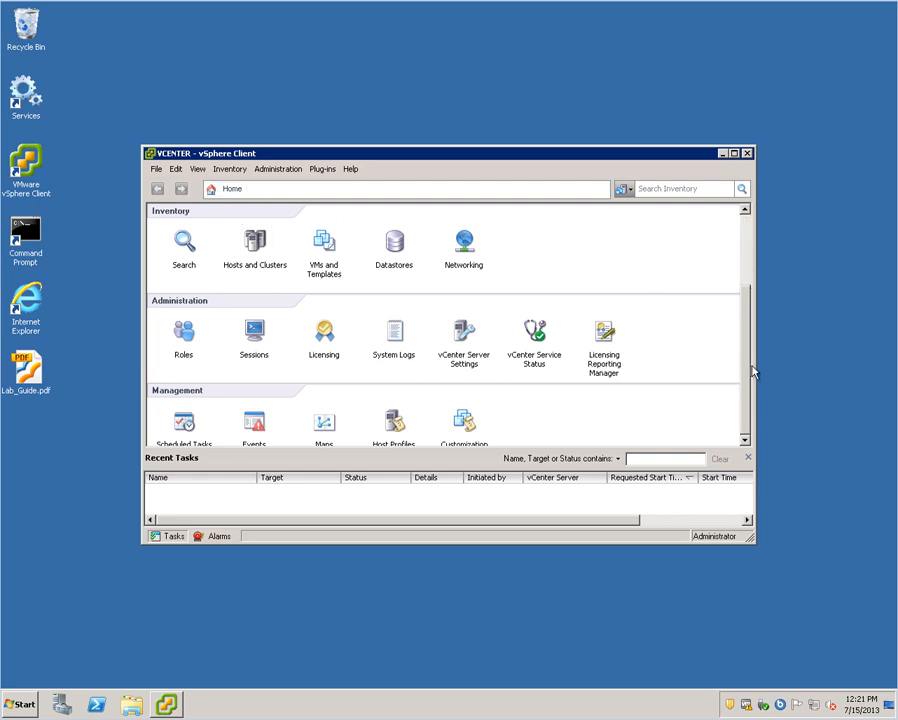
- Open the Tivoli Data Protection for VMware plug-in and dismiss the update failure notification
{"action": "scroll", "coordinate": [752, 368], "scroll_direction": "down", "scroll_amount": 3}
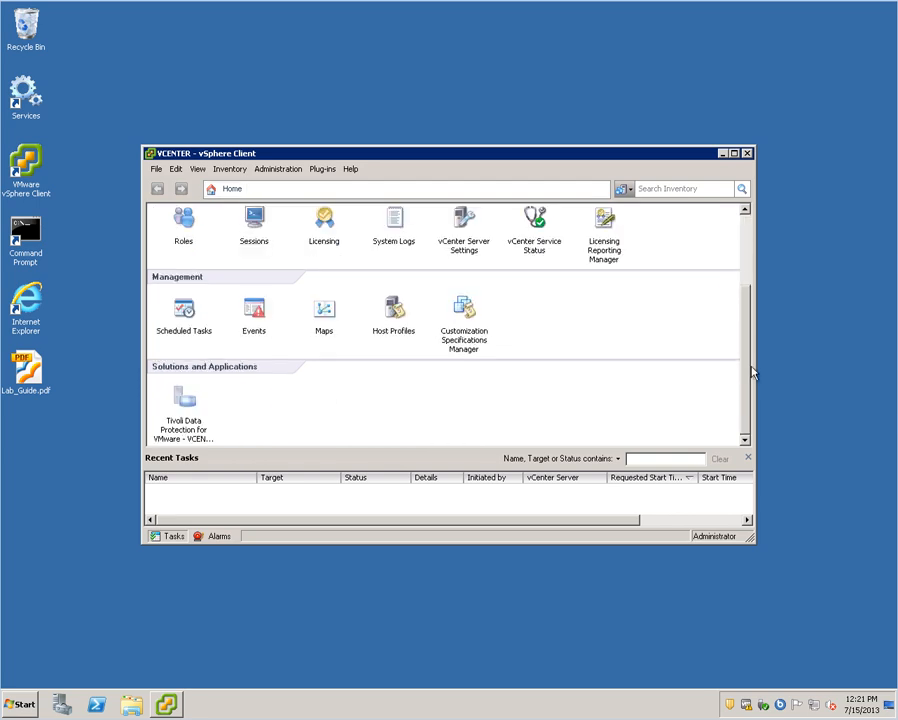
{"action": "left_click", "coordinate": [185, 400]}
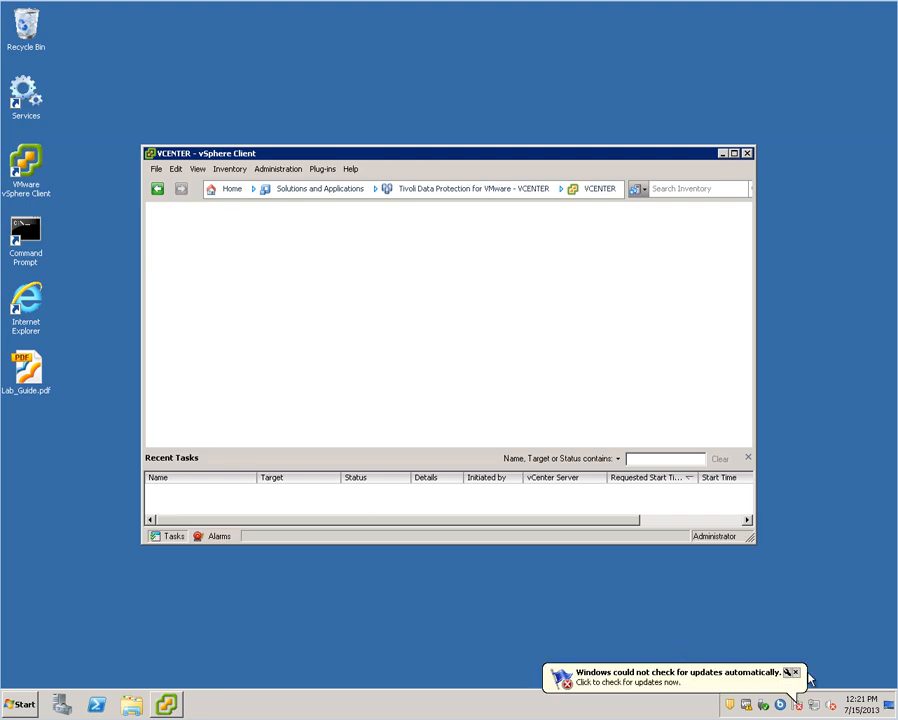
{"action": "left_click", "coordinate": [795, 672]}
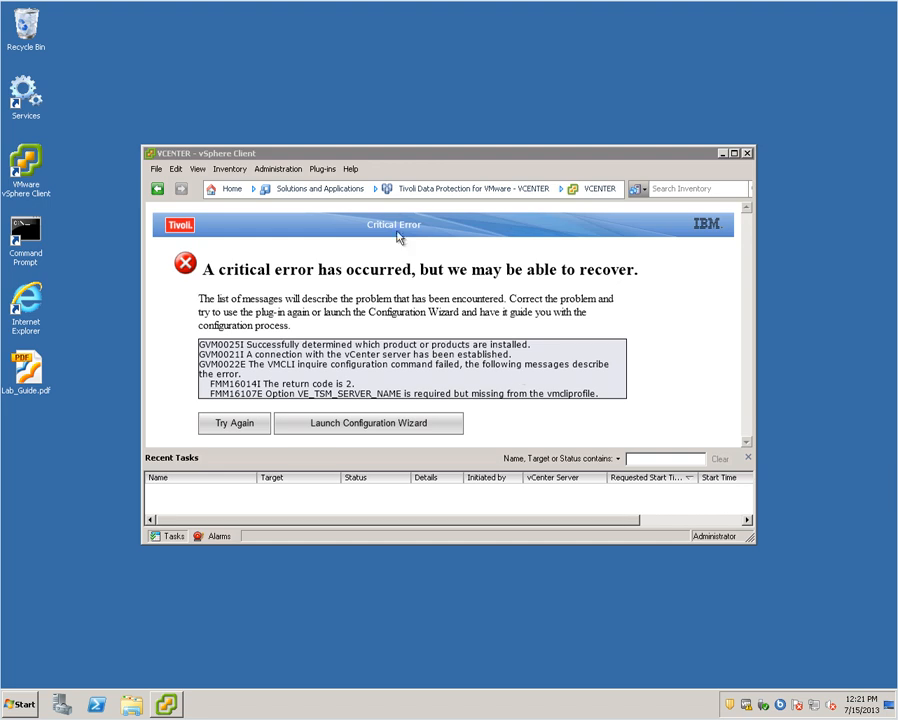
- Move and enlarge the vSphere Client window, then launch the Configuration Wizard from the error page
{"action": "left_click", "coordinate": [323, 153]}
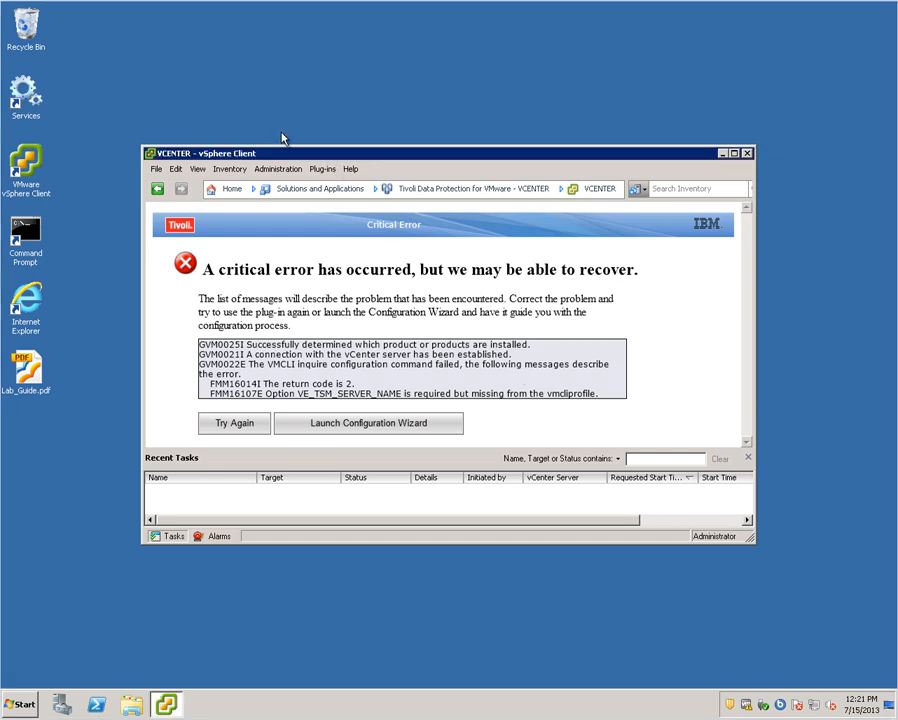
{"action": "left_click_drag", "start_coordinate": [285, 153], "coordinate": [155, 26]}
{"action": "left_click_drag", "start_coordinate": [611, 401], "coordinate": [784, 531]}
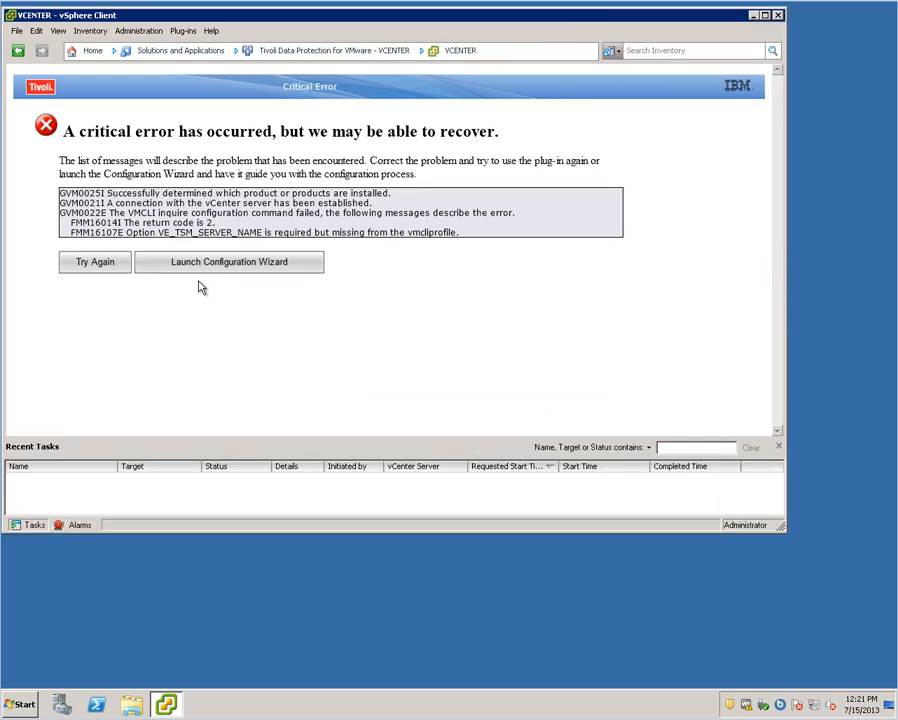
{"action": "left_click", "coordinate": [221, 265]}
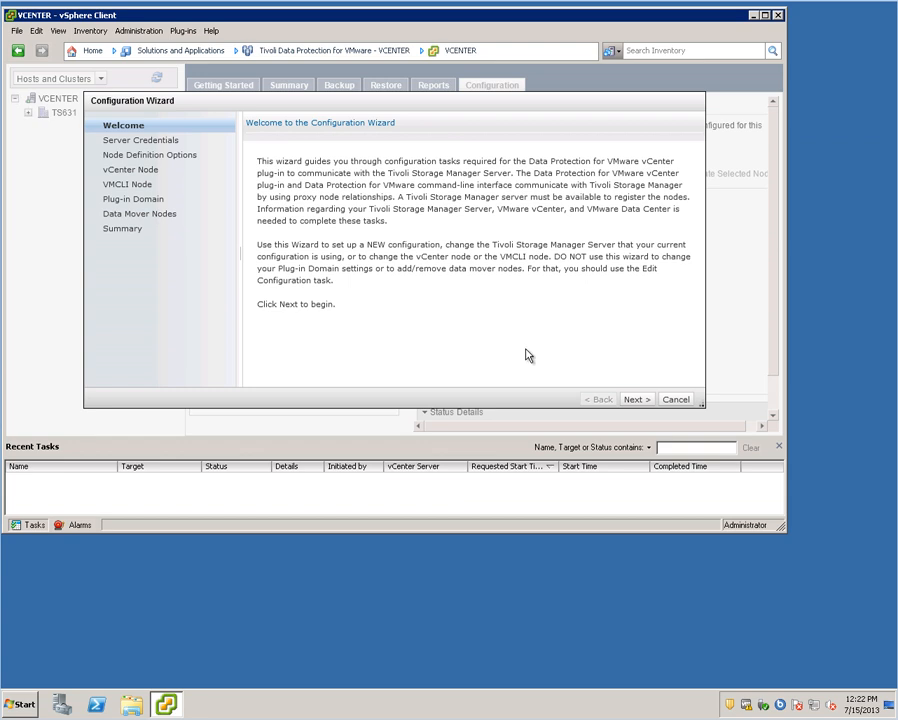
- Enter server address 192.168.100.203 plus admin ID and password, saved for all users
{"action": "left_click", "coordinate": [634, 399]}
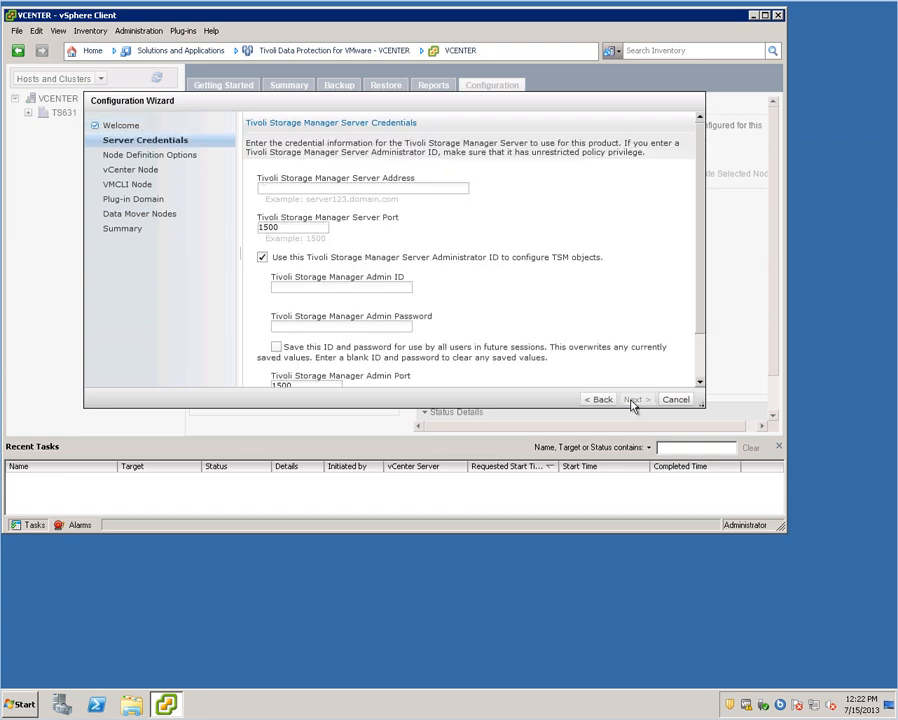
{"action": "left_click", "coordinate": [292, 188]}
{"action": "type", "text": "192."}
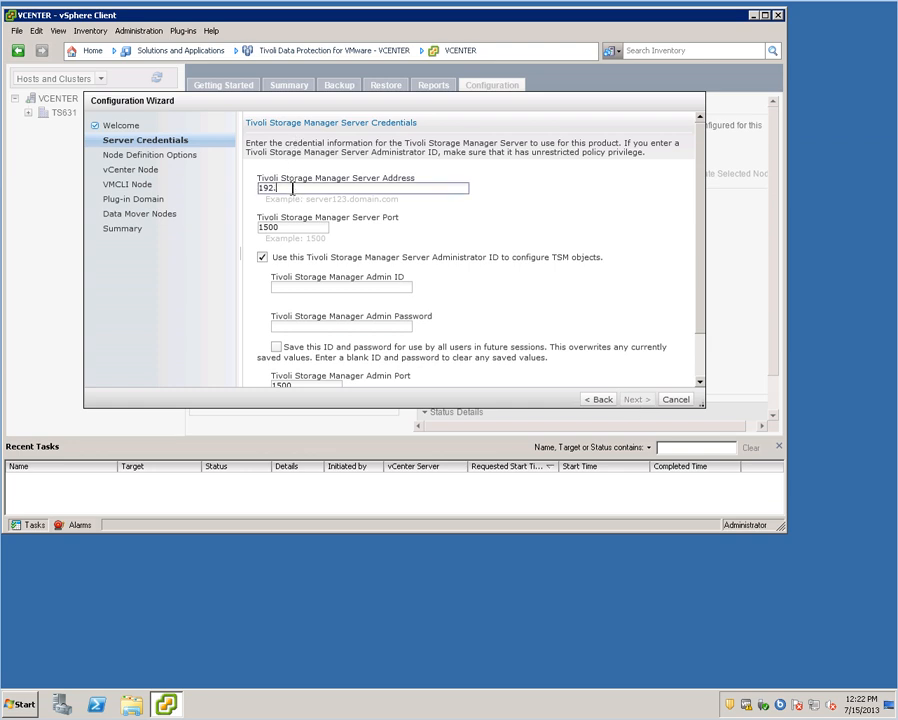
{"action": "type", "text": "168.100.203"}
{"action": "left_click", "coordinate": [301, 288]}
{"action": "type", "text": "admin"}
{"action": "left_click", "coordinate": [309, 324]}
{"action": "type", "text": "********"}
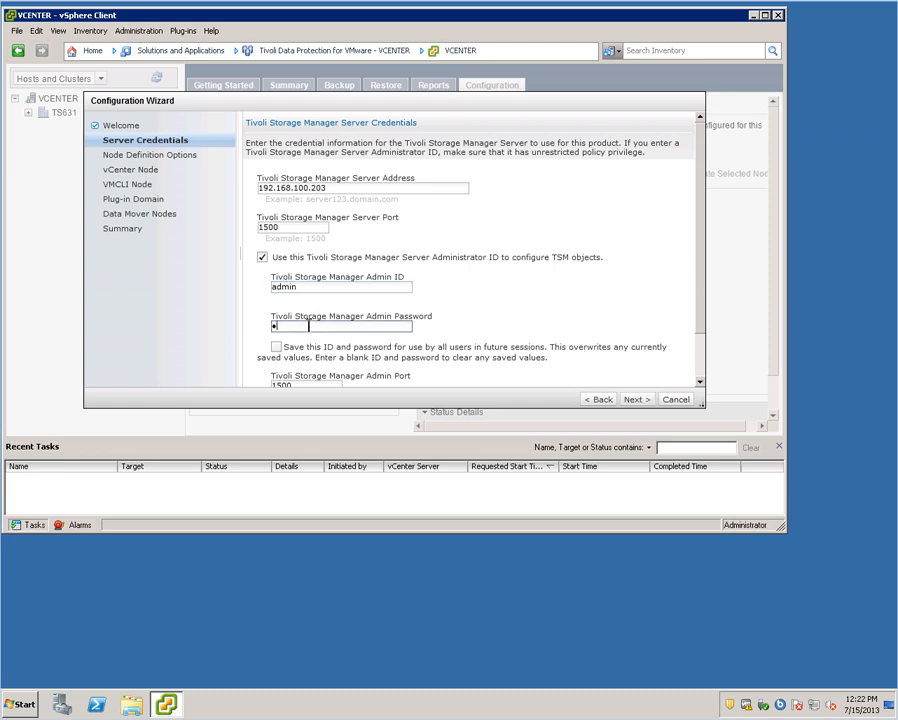
{"action": "type", "text": "***"}
{"action": "left_click_drag", "start_coordinate": [700, 334], "coordinate": [700, 368]}
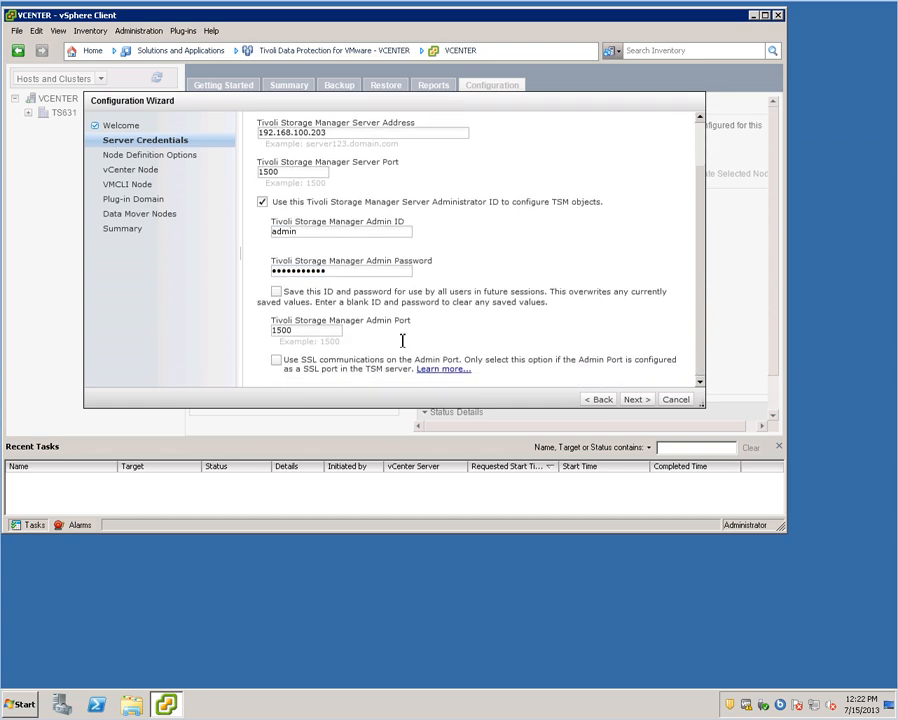
{"action": "left_click", "coordinate": [276, 292]}
{"action": "left_click", "coordinate": [638, 400]}
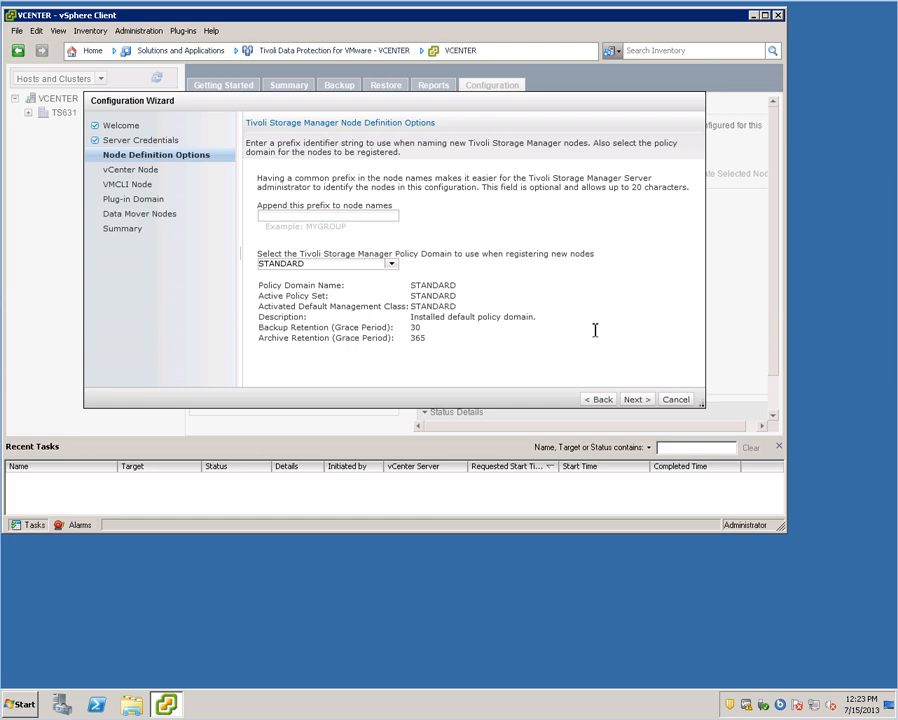
- Keep the node definition defaults and set a new confirmed password for vCenter node VCVCENTER
{"action": "left_click", "coordinate": [637, 400]}
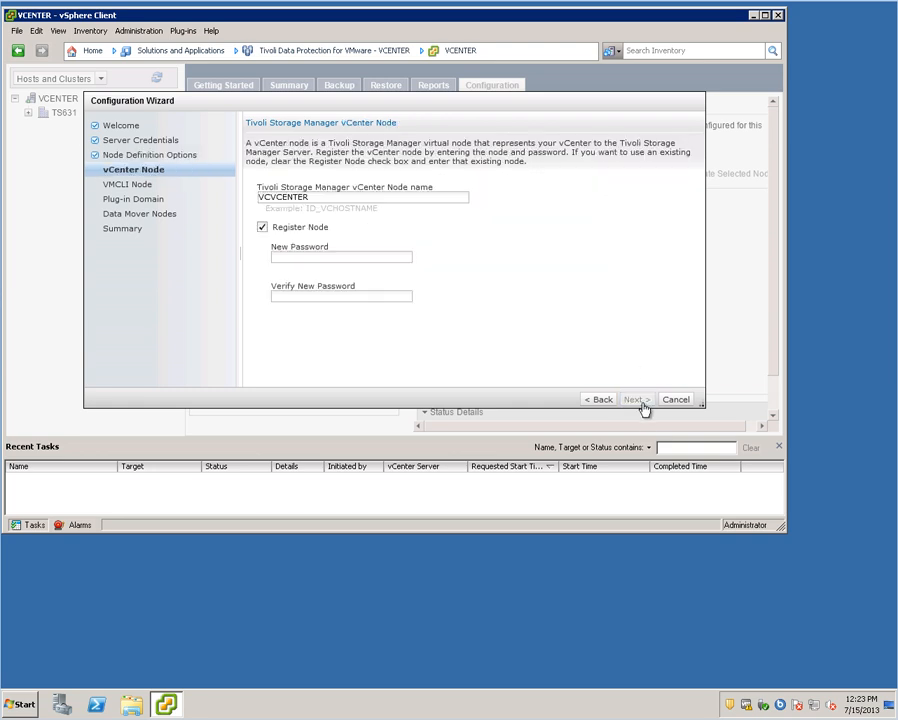
{"action": "left_click", "coordinate": [363, 260]}
{"action": "type", "text": "**********"}
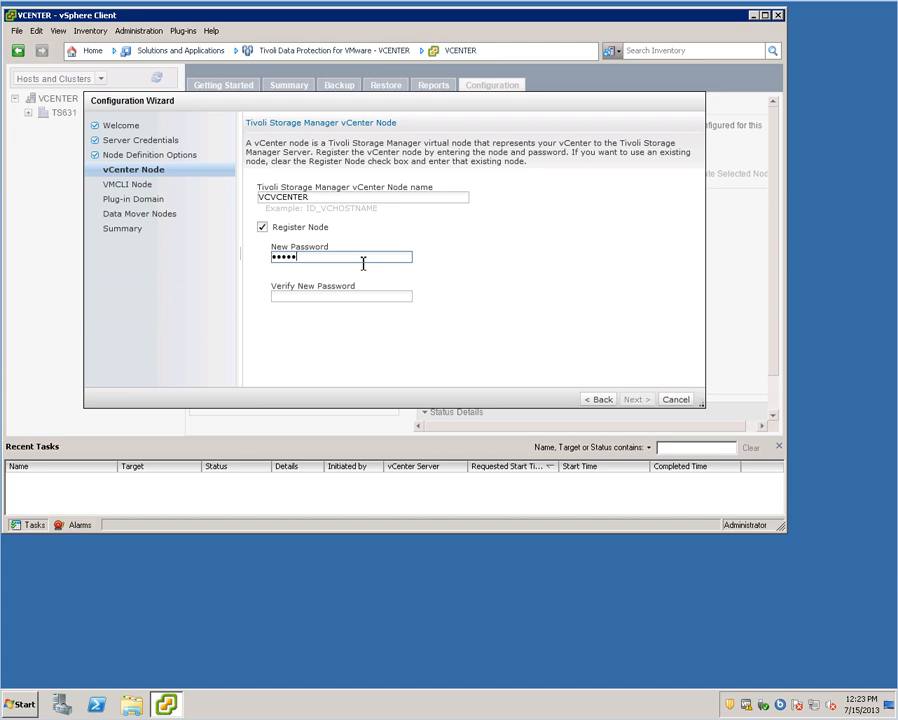
{"action": "type", "text": "*"}
{"action": "left_click", "coordinate": [334, 298]}
{"action": "type", "text": "***********"}
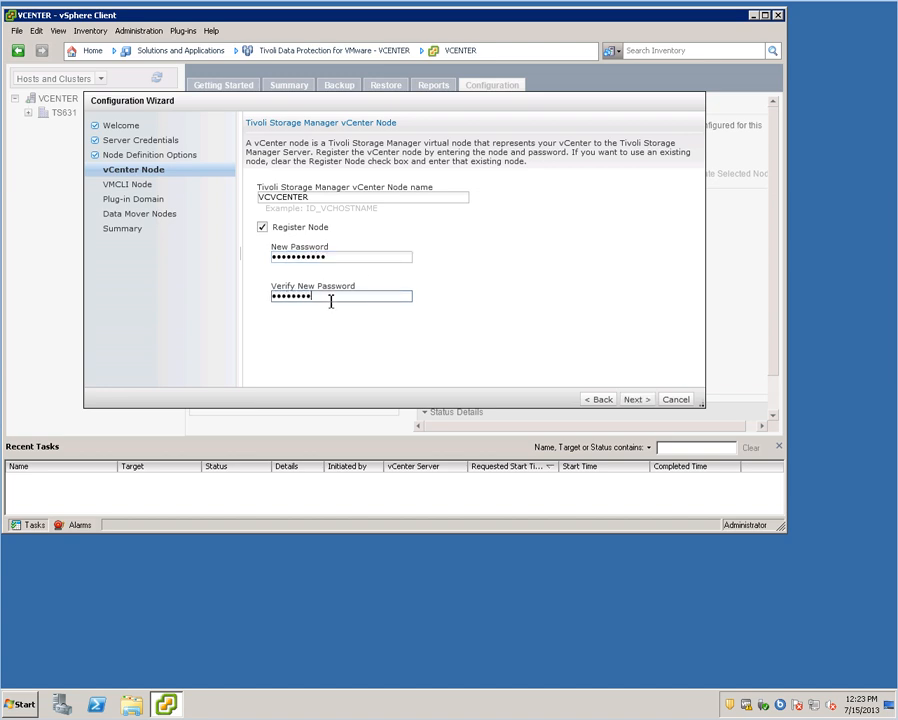
- Enter and confirm a new password for the VMCLI node
{"action": "left_click", "coordinate": [636, 399]}
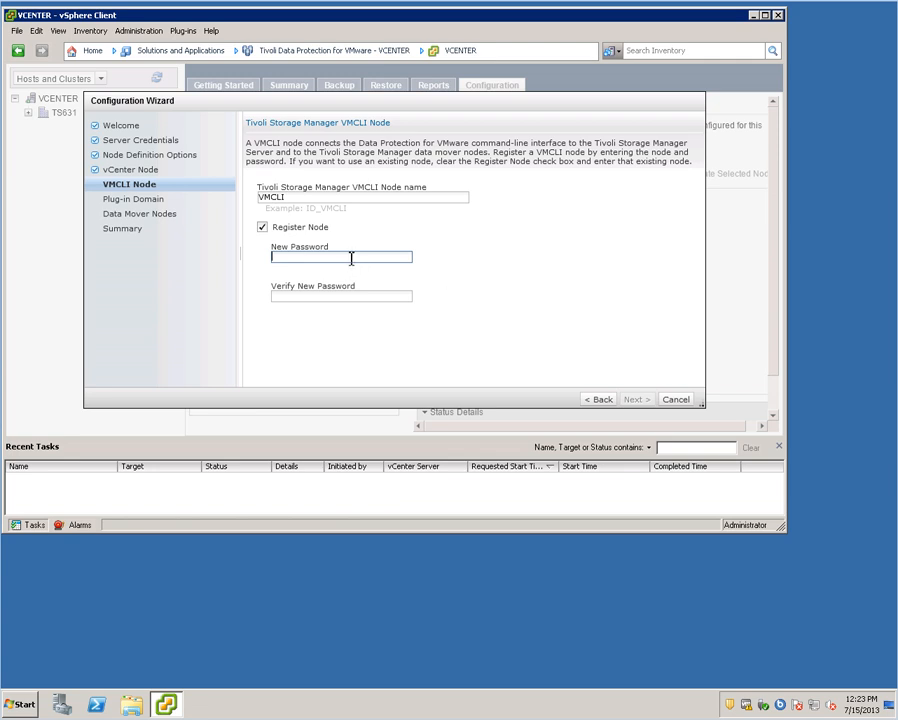
{"action": "type", "text": "***********"}
{"action": "left_click", "coordinate": [318, 295]}
{"action": "type", "text": "*******"}
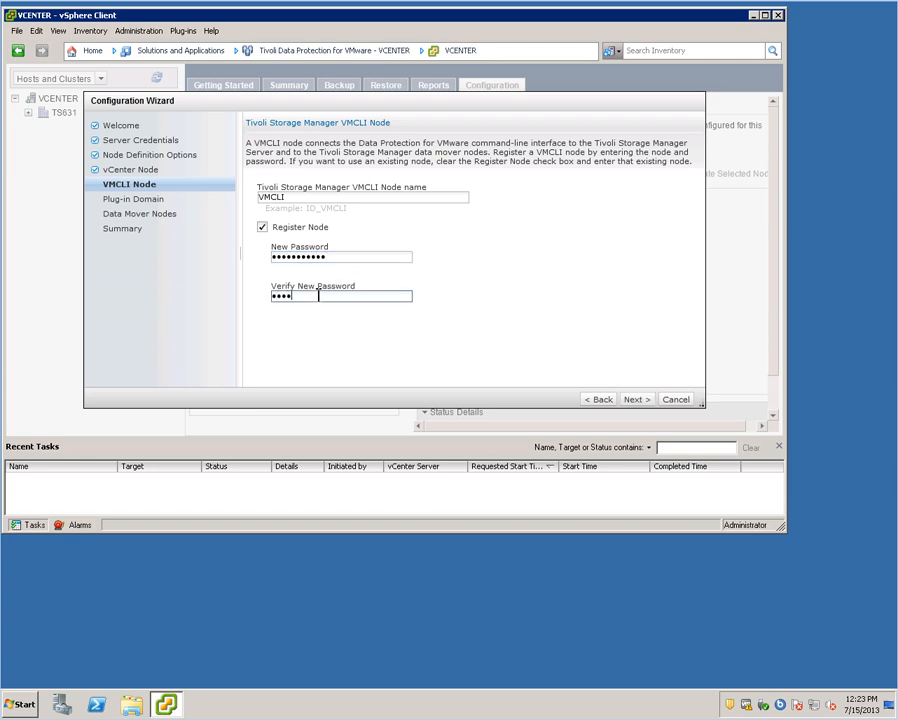
{"action": "type", "text": "*****"}
- Select TS631 as the managed datacenter on the Plug-in Domain page and proceed to Data Mover Nodes
{"action": "left_click", "coordinate": [637, 399]}
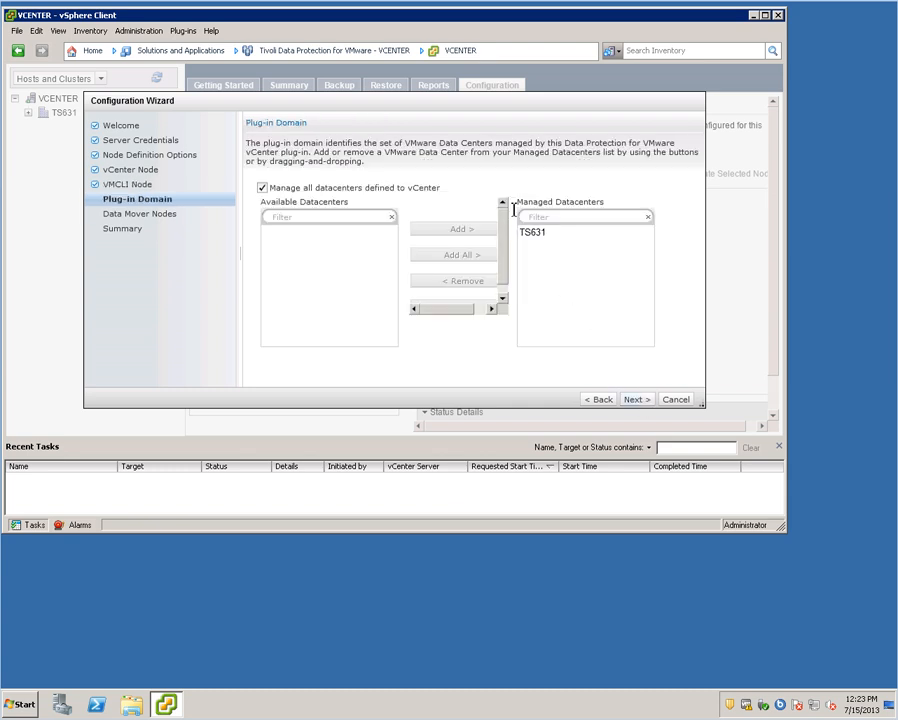
{"action": "left_click", "coordinate": [538, 241]}
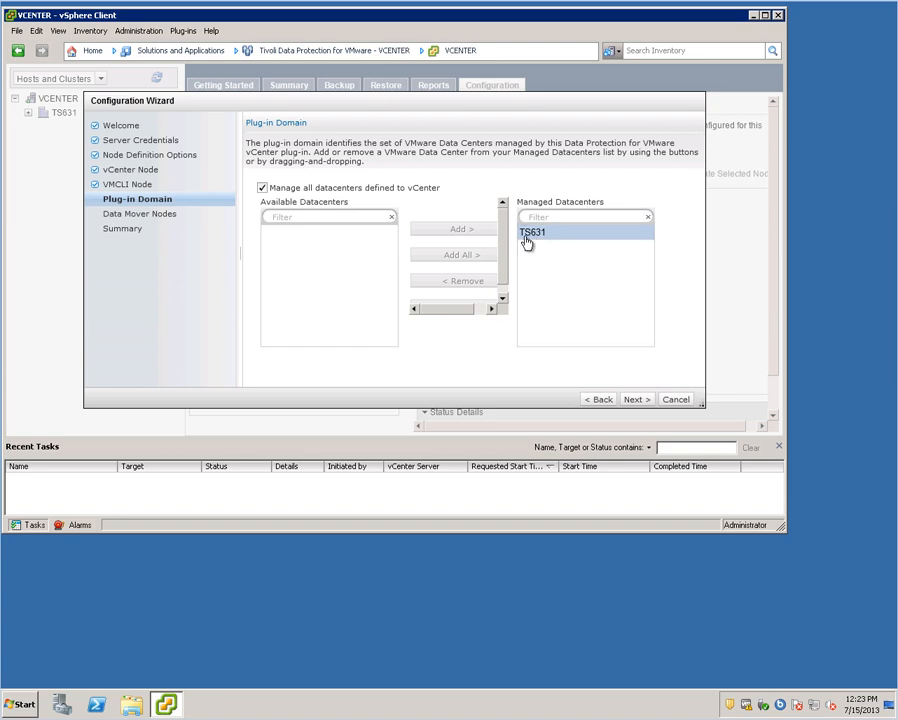
{"action": "left_click", "coordinate": [634, 403]}
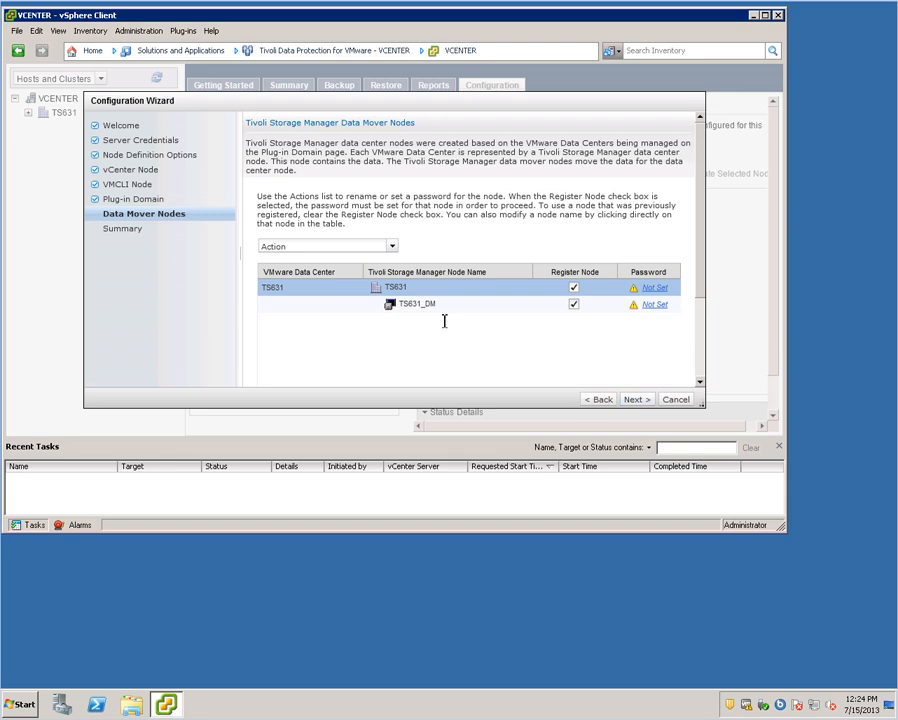
- Set and confirm a password for the TS631 data center node
{"action": "left_click", "coordinate": [537, 306]}
{"action": "left_click", "coordinate": [594, 290]}
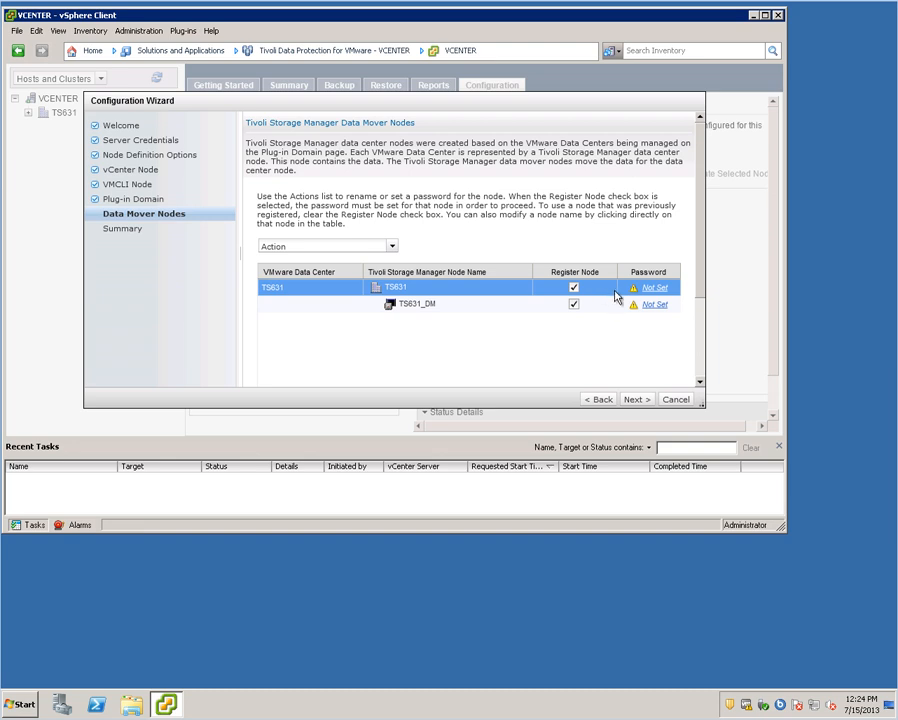
{"action": "left_click", "coordinate": [655, 288]}
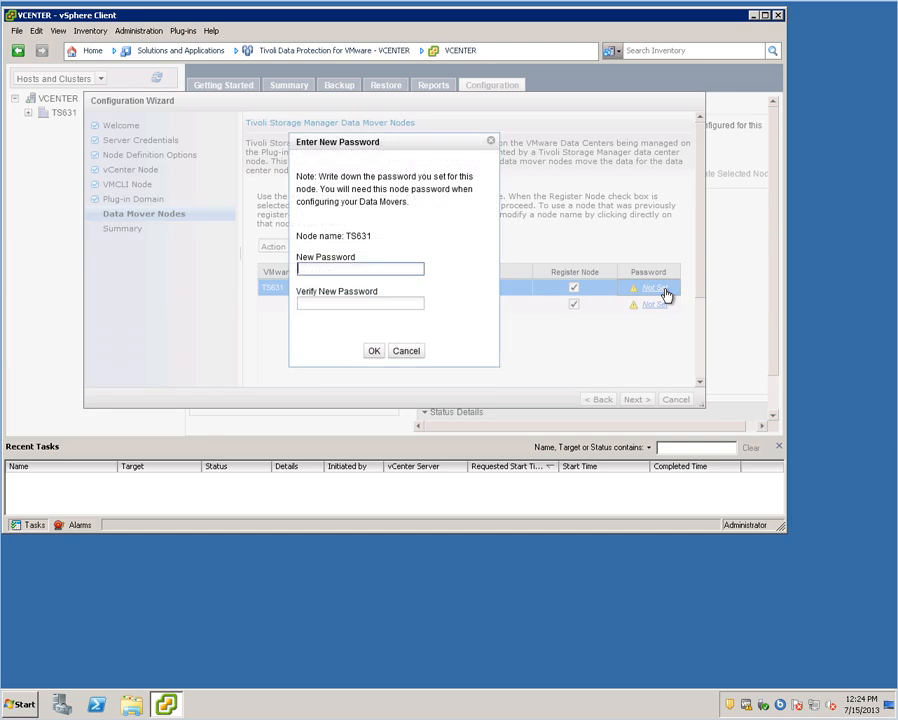
{"action": "type", "text": "*********"}
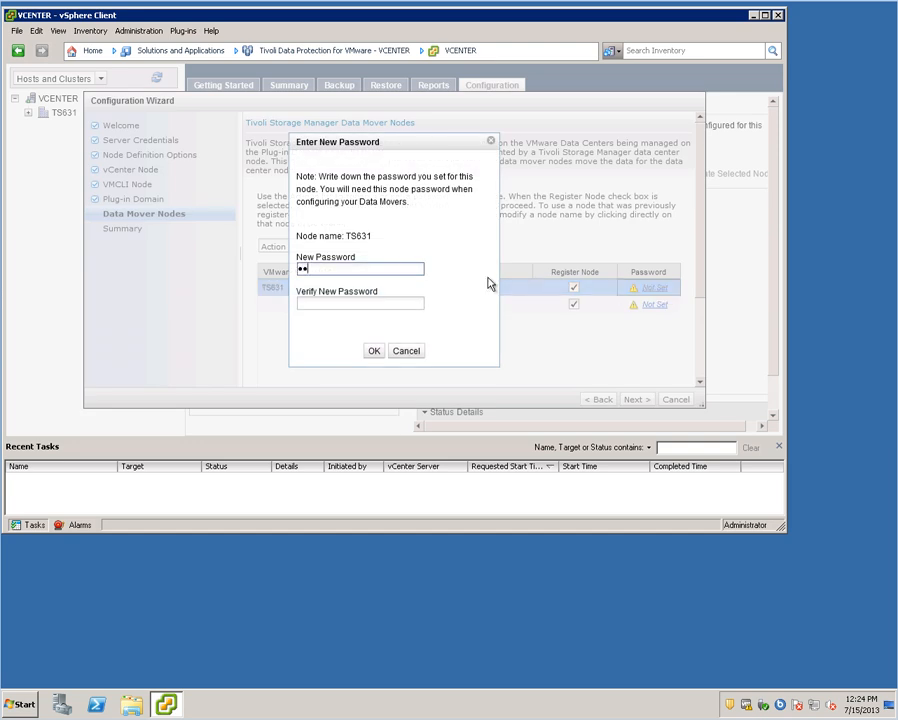
{"action": "type", "text": "**"}
{"action": "left_click", "coordinate": [383, 304]}
{"action": "type", "text": "********"}
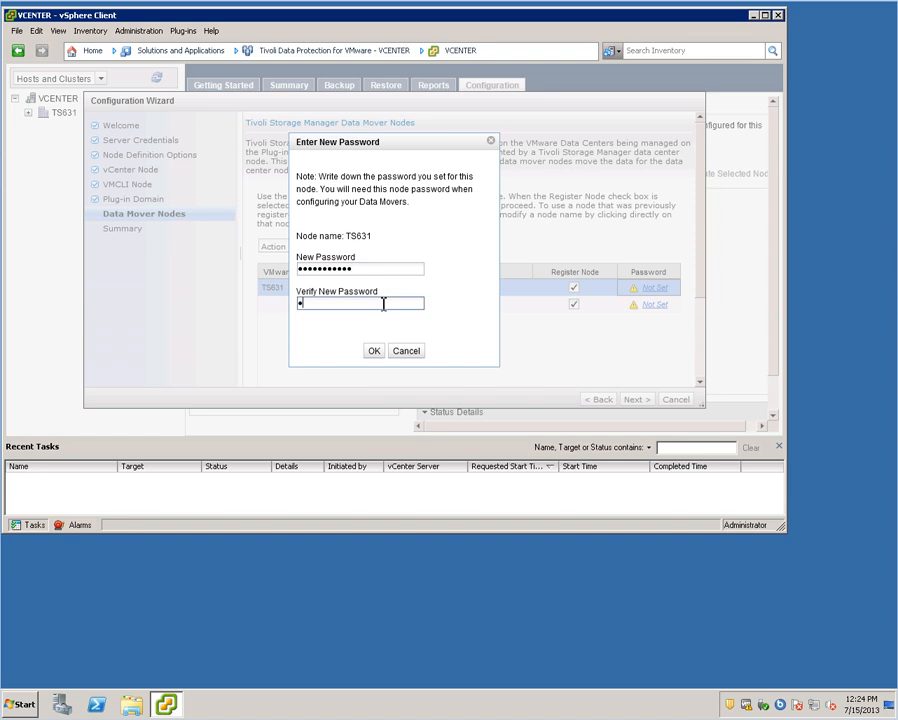
{"action": "key", "text": "BackSpace"}
{"action": "key", "text": "BackSpace"}
{"action": "key", "text": "BackSpace"}
{"action": "key", "text": "BackSpace"}
{"action": "key", "text": "BackSpace"}
{"action": "key", "text": "BackSpace"}
{"action": "key", "text": "BackSpace"}
{"action": "key", "text": "BackSpace"}
{"action": "type", "text": "***********"}
{"action": "left_click", "coordinate": [372, 350]}
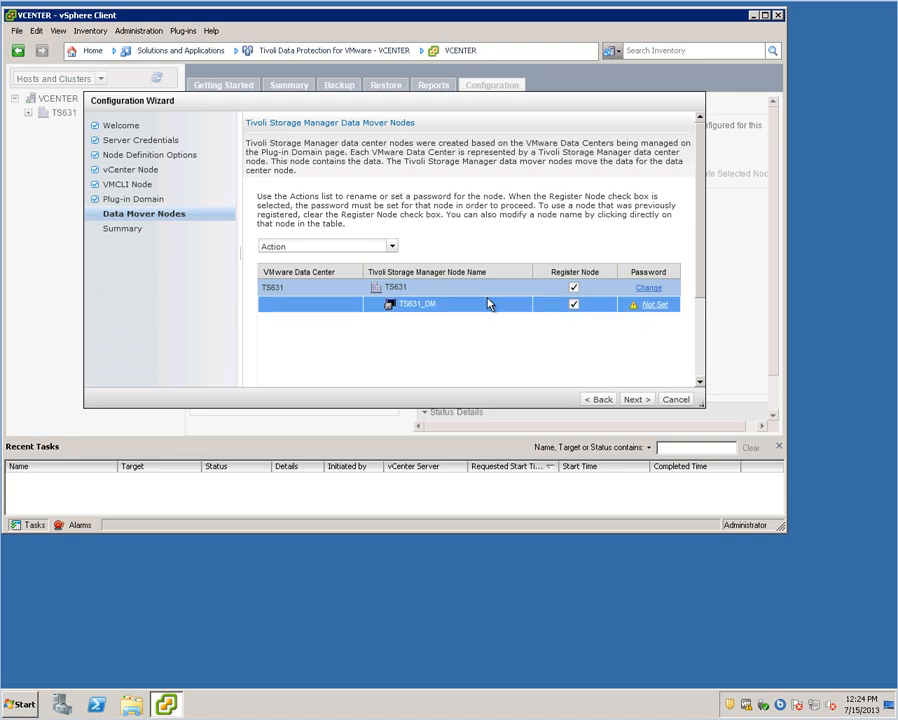
- Set and confirm a password for the TS631_DM data mover node
{"action": "left_click", "coordinate": [430, 290]}
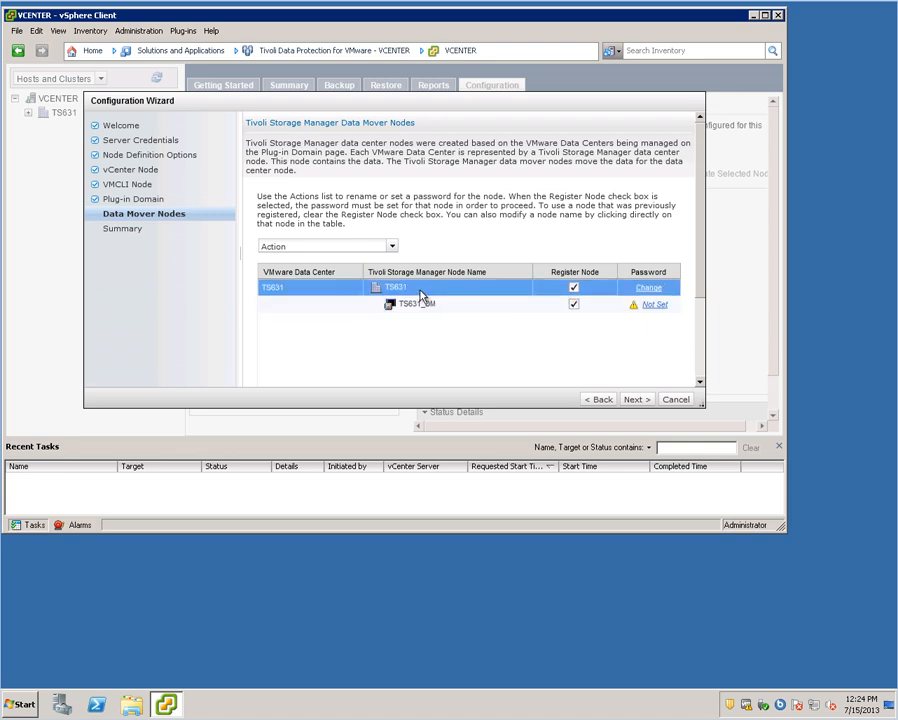
{"action": "left_click", "coordinate": [418, 303]}
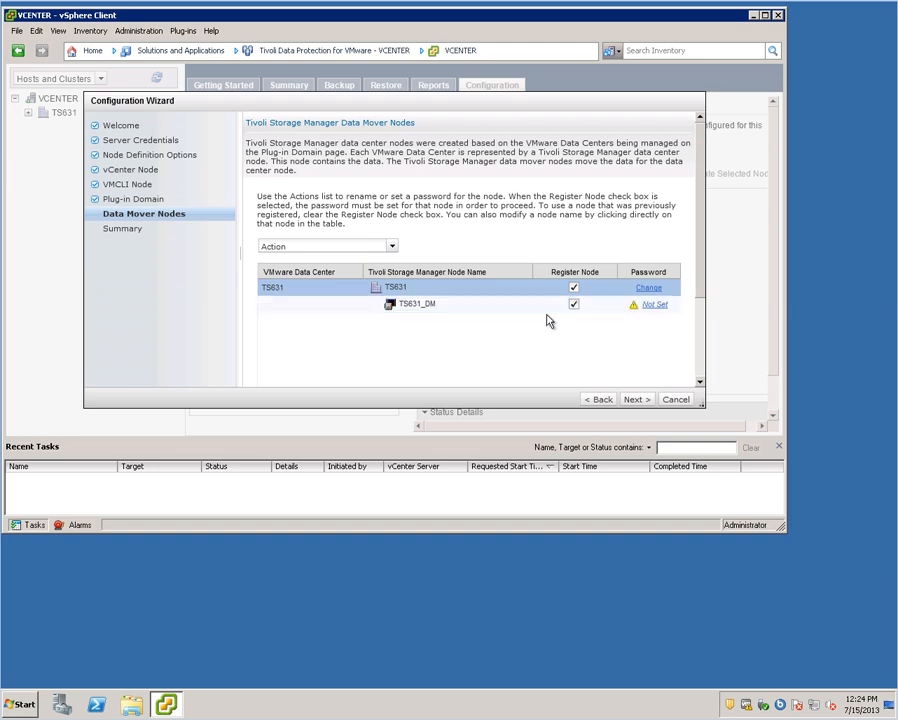
{"action": "left_click", "coordinate": [657, 309]}
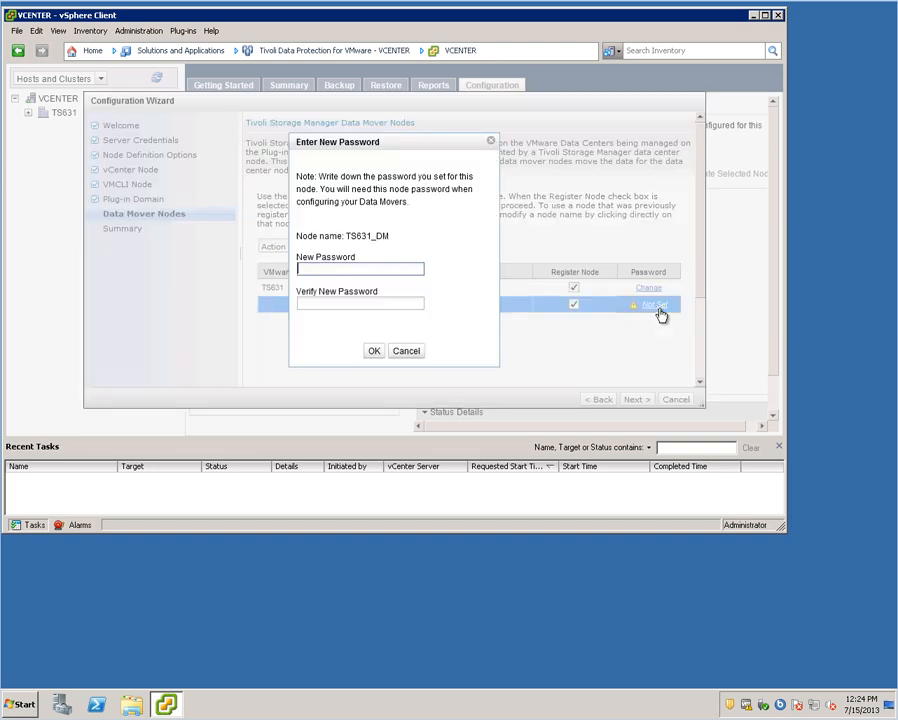
{"action": "type", "text": "***********"}
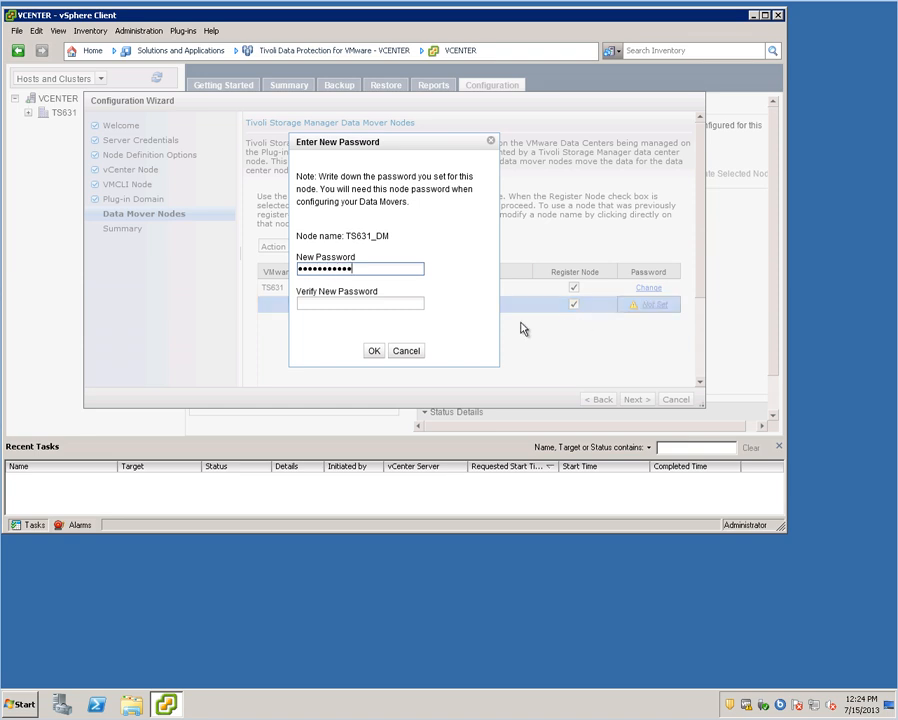
{"action": "left_click", "coordinate": [383, 306]}
{"action": "type", "text": "********"}
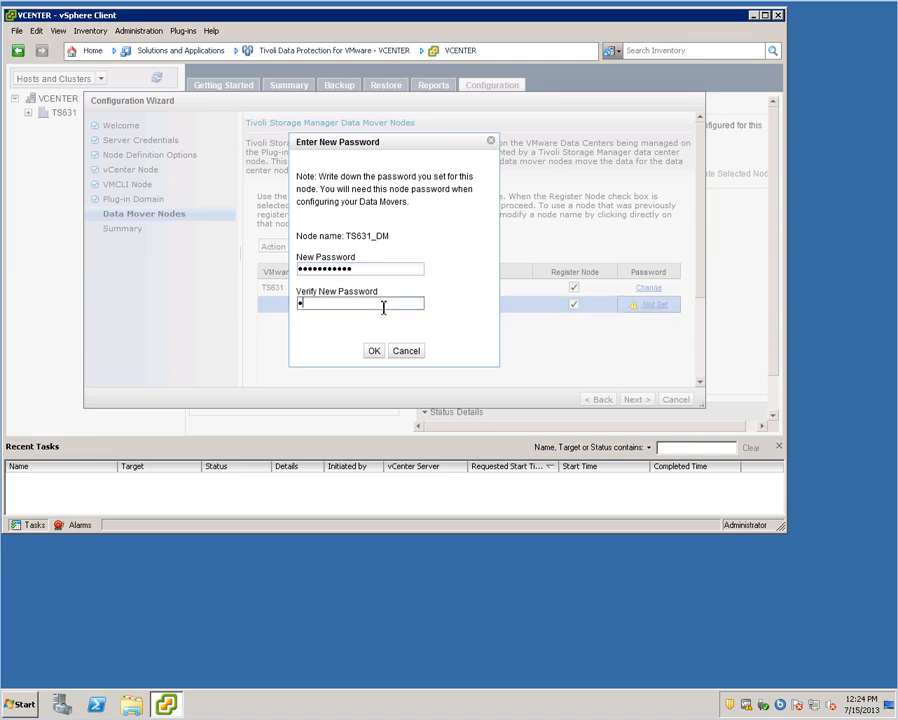
{"action": "type", "text": "***"}
{"action": "left_click", "coordinate": [374, 352]}
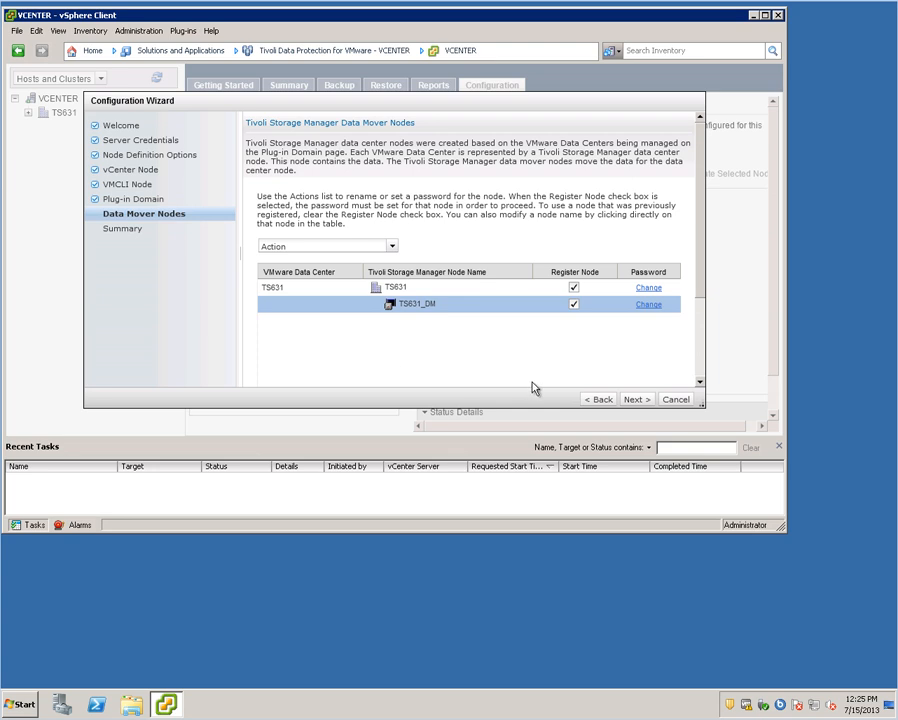
- Finish the wizard to register all four nodes, close the task results, and minimize vSphere Client
{"action": "left_click", "coordinate": [636, 400]}
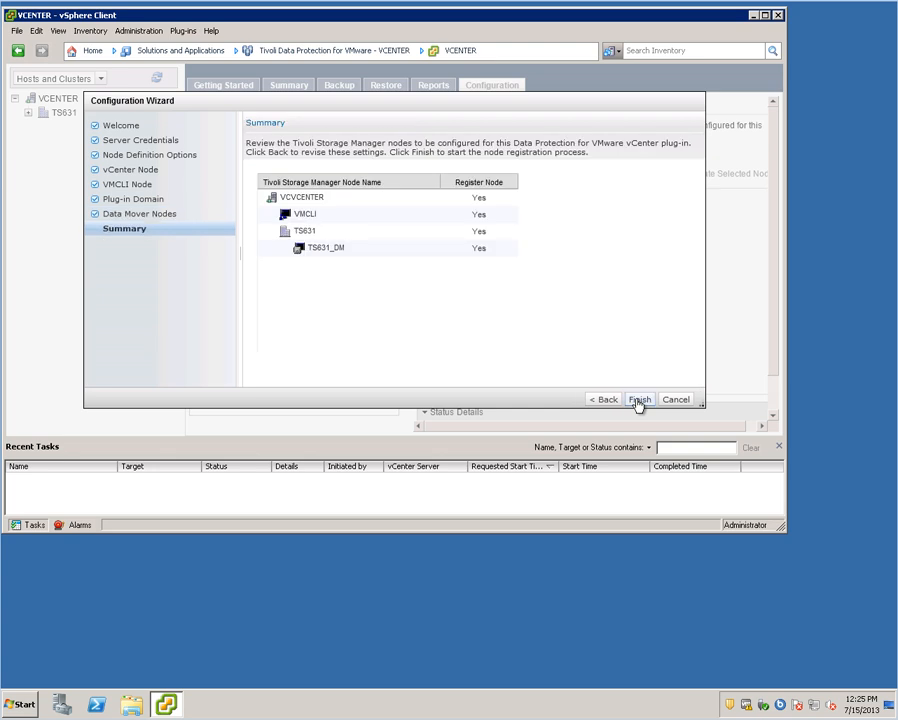
{"action": "left_click", "coordinate": [639, 400]}
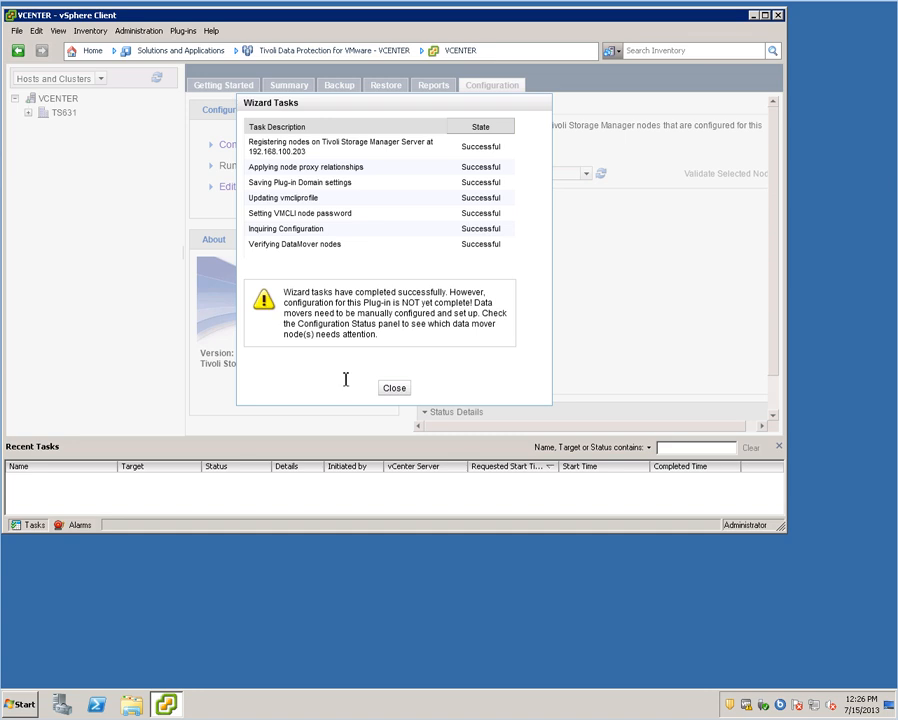
{"action": "left_click", "coordinate": [394, 389]}
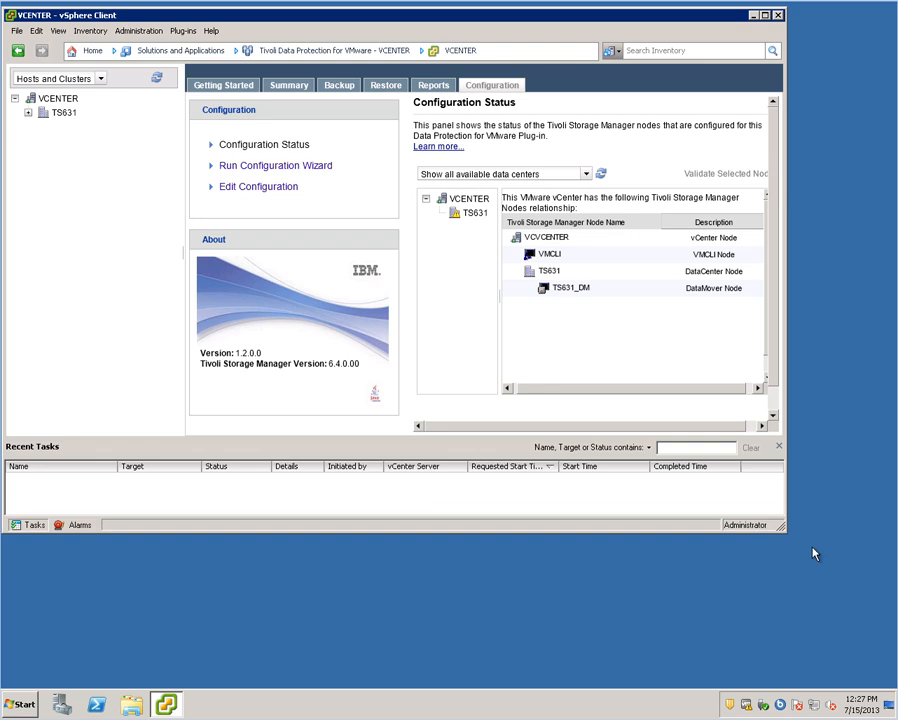
{"action": "left_click", "coordinate": [753, 16]}
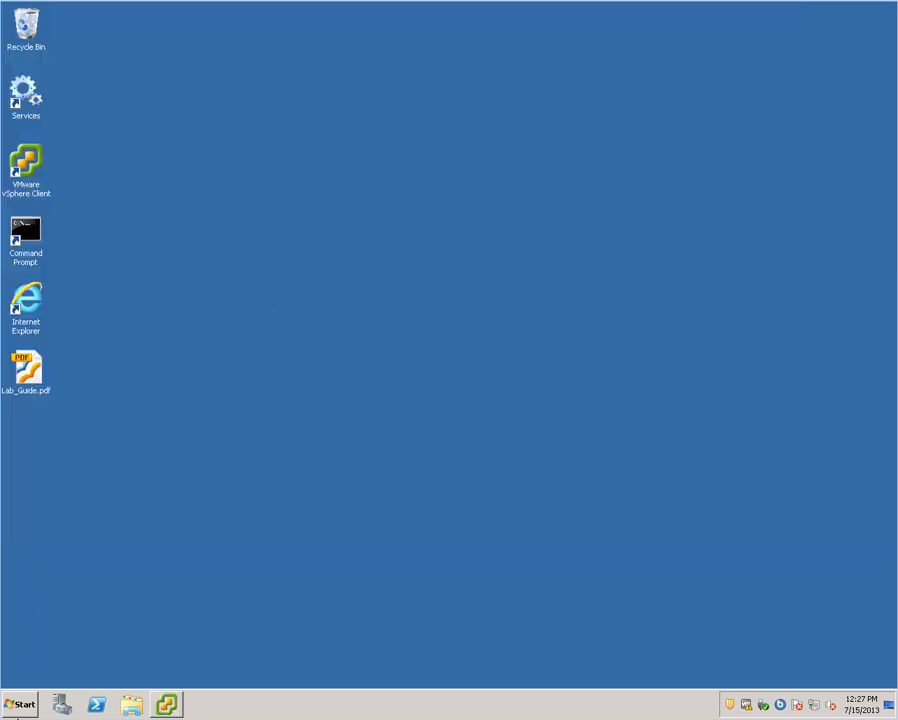
- Relaunch the Backup-Archive GUI and log in to the TSM server with the node password
{"action": "left_click", "coordinate": [16, 705]}
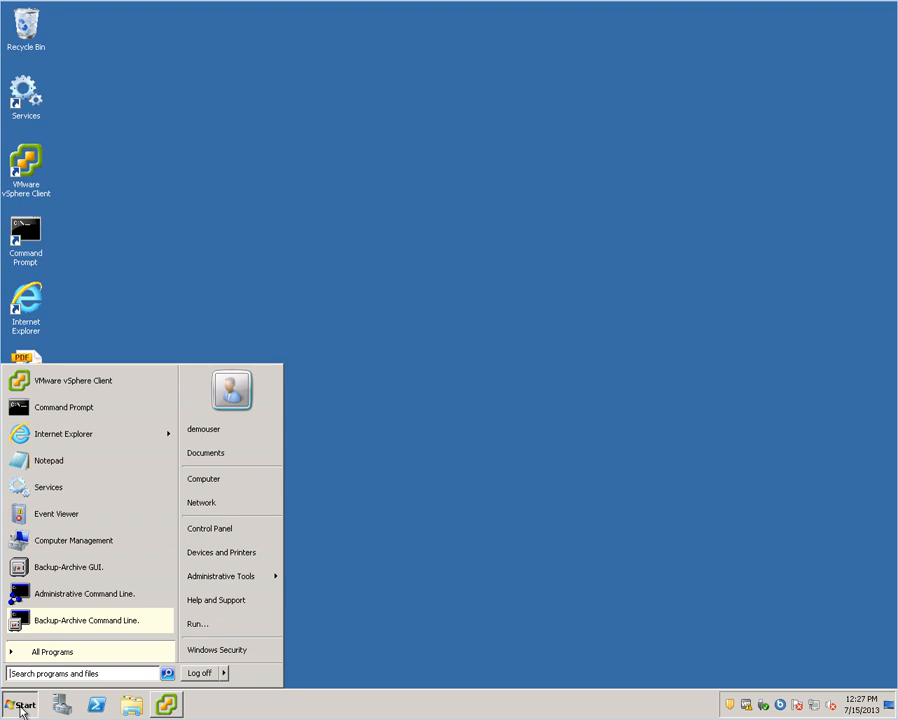
{"action": "left_click", "coordinate": [74, 569]}
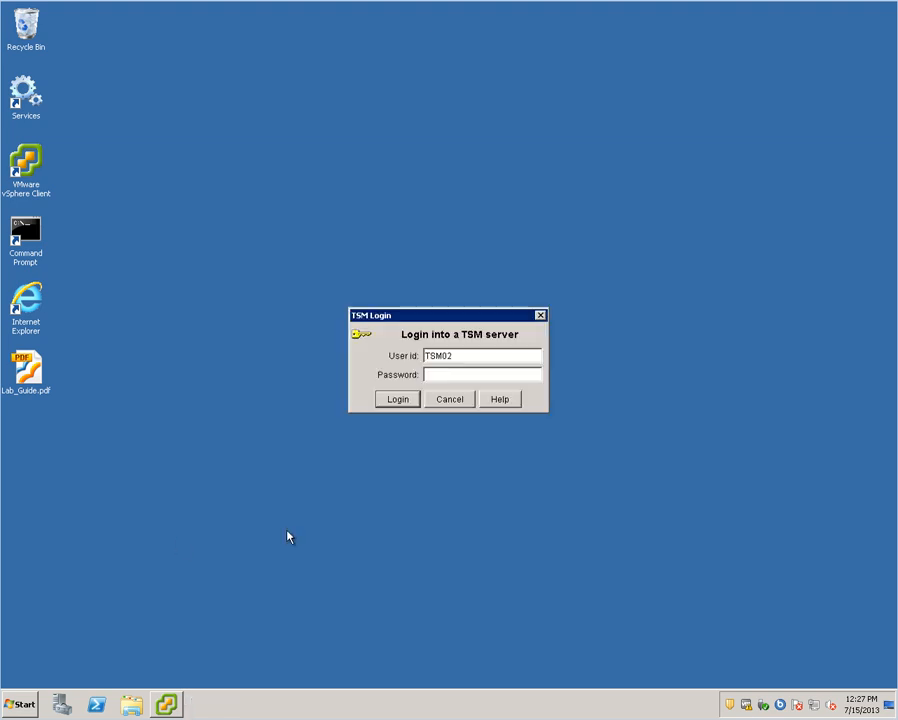
{"action": "left_click", "coordinate": [444, 377]}
{"action": "type", "text": "*********"}
{"action": "left_click", "coordinate": [386, 403]}
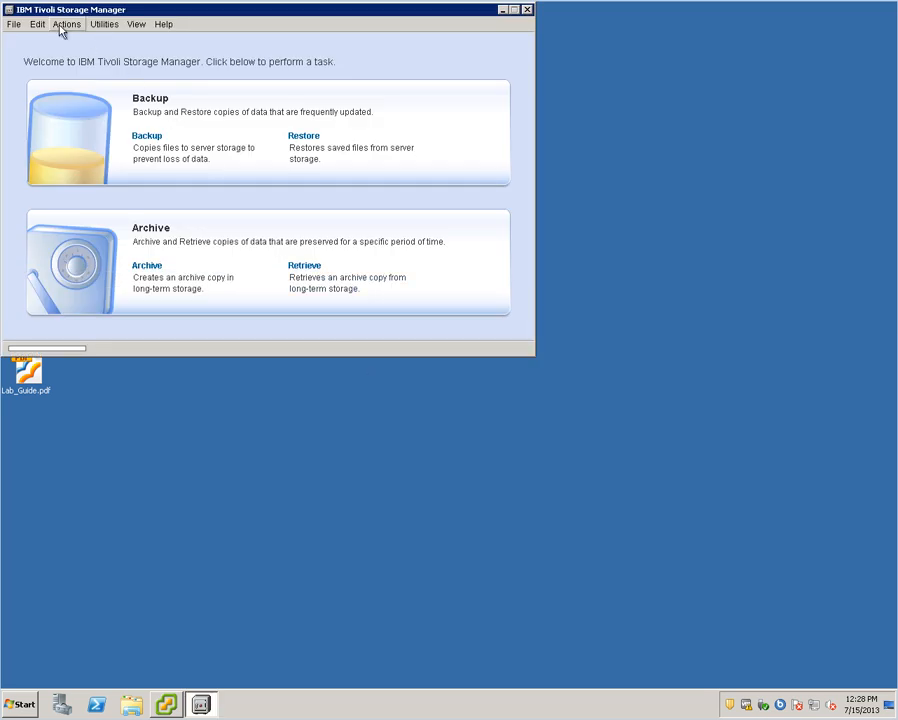
- In Client Preferences, change the node name from TSM02 to TS631_DM
{"action": "left_click", "coordinate": [60, 28]}
{"action": "mouse_move", "coordinate": [45, 29]}
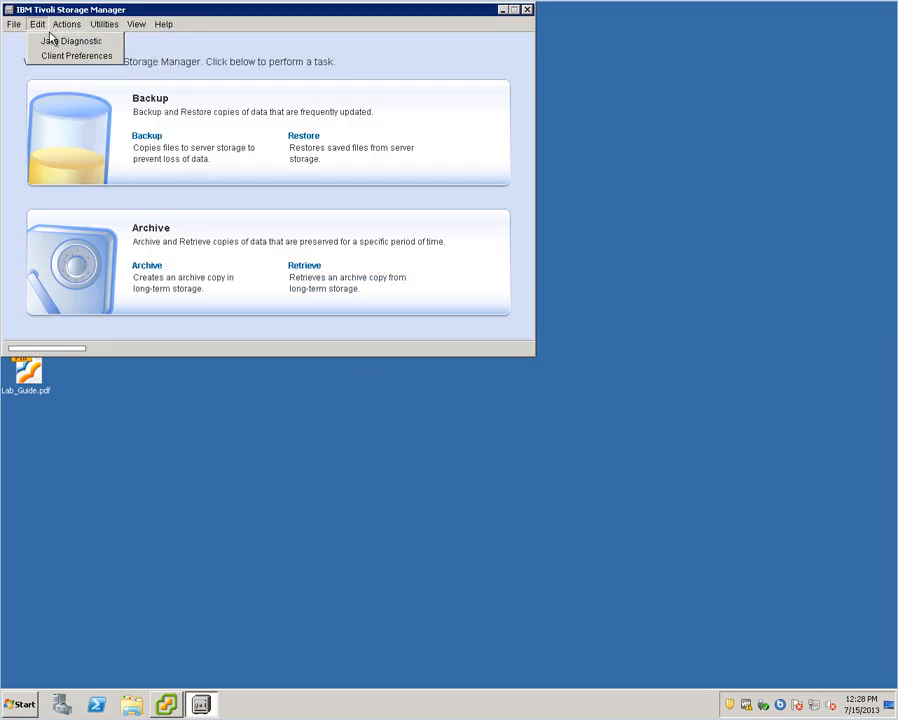
{"action": "left_click", "coordinate": [66, 58]}
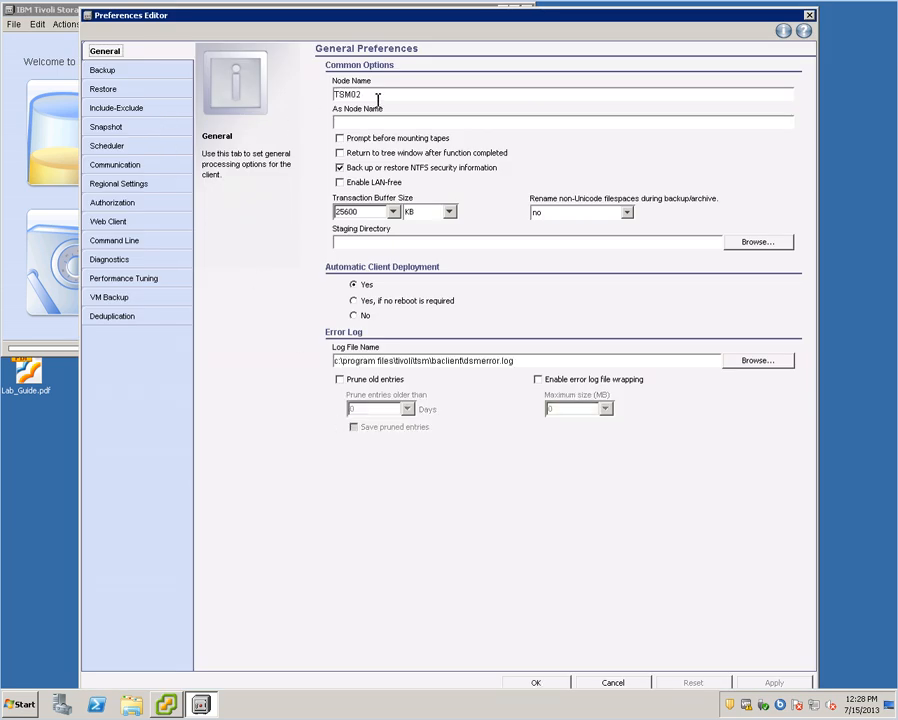
{"action": "left_click_drag", "start_coordinate": [375, 95], "coordinate": [295, 93]}
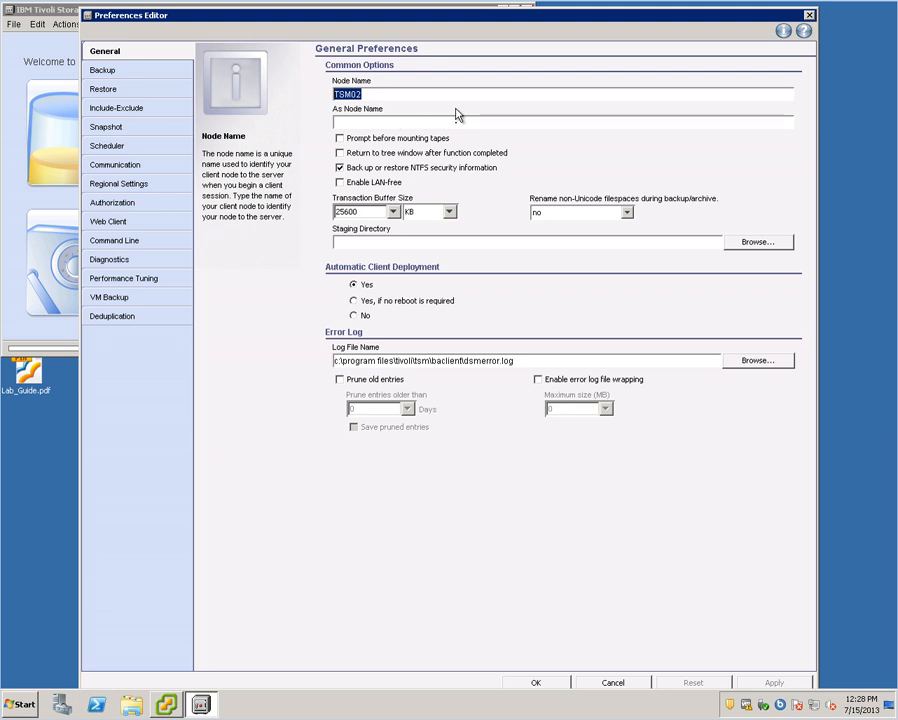
{"action": "type", "text": "TSM63"}
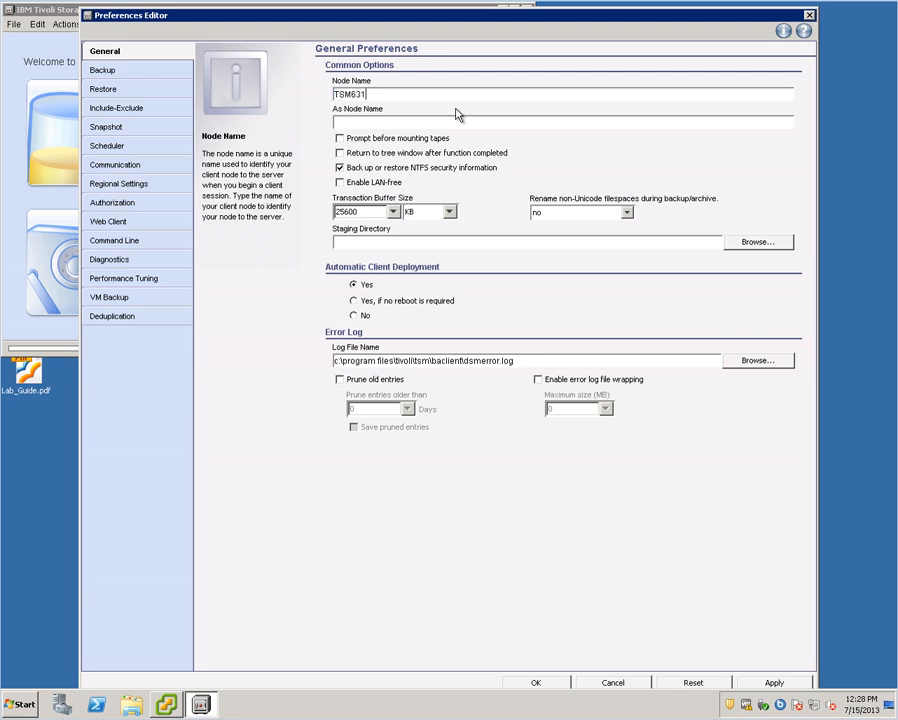
{"action": "type", "text": "1"}
{"action": "left_click", "coordinate": [410, 96]}
{"action": "key", "text": "BackSpace"}
{"action": "key", "text": "BackSpace"}
{"action": "key", "text": "BackSpace"}
{"action": "key", "text": "BackSpace"}
{"action": "type", "text": "631_DM"}
- Set Authorization password access to Password Generate and switch to the VM Backup preferences
{"action": "left_click", "coordinate": [145, 168]}
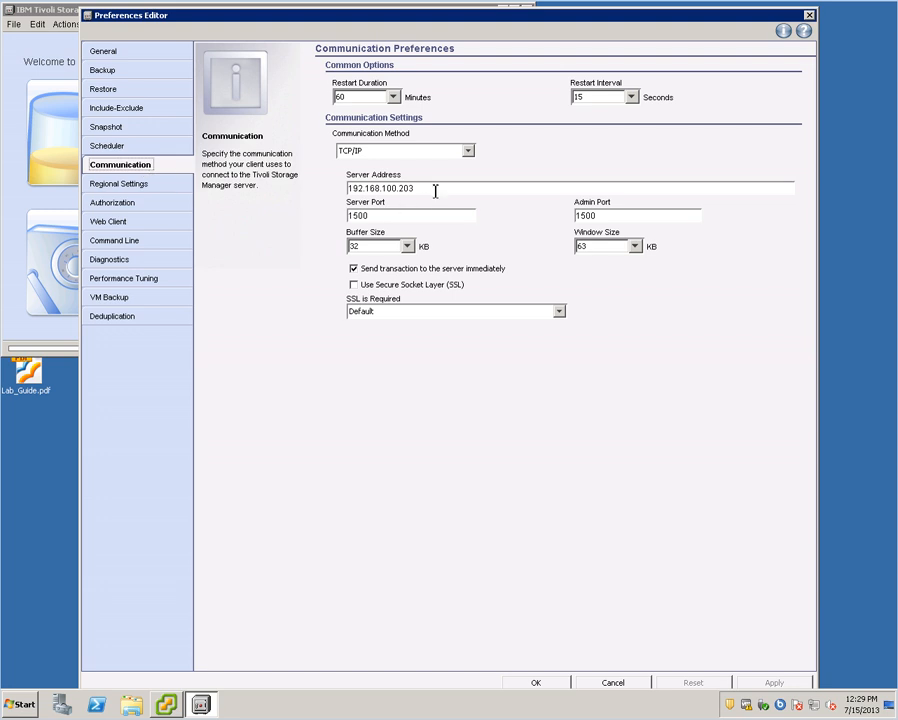
{"action": "left_click", "coordinate": [107, 206]}
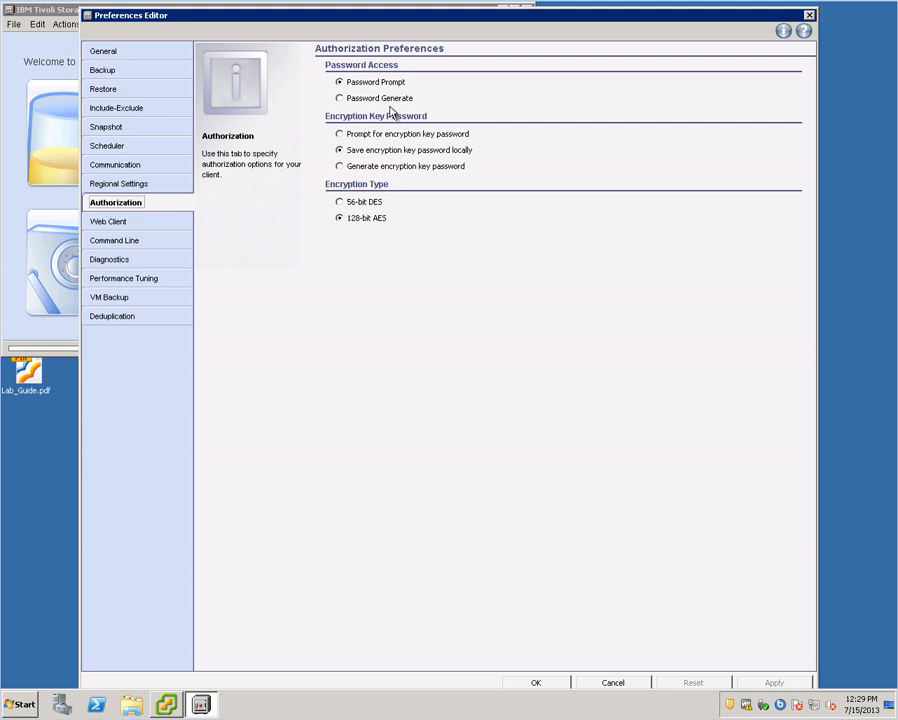
{"action": "left_click", "coordinate": [340, 99]}
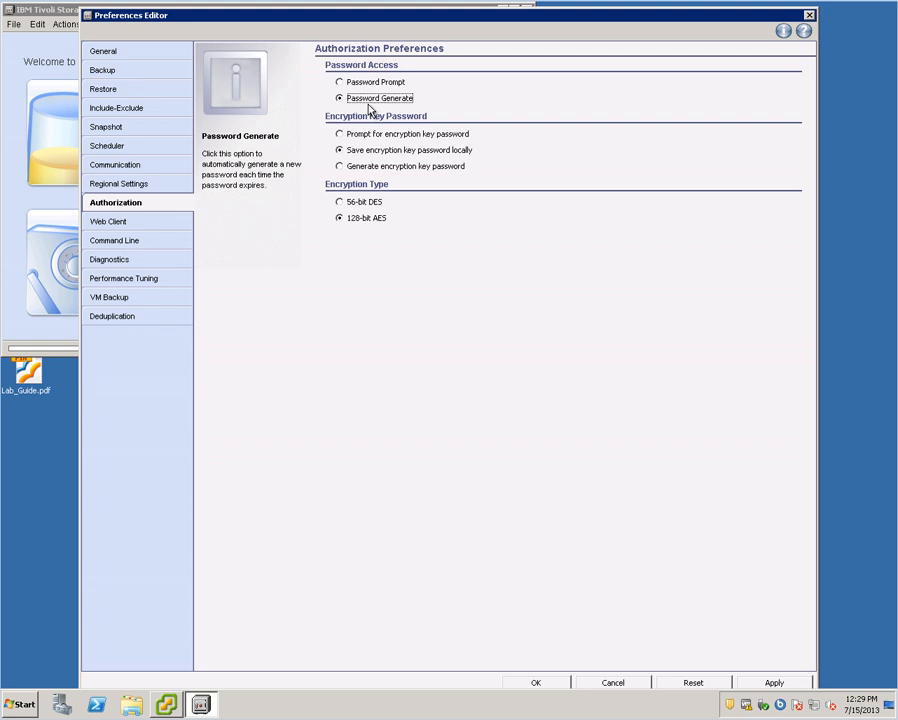
{"action": "left_click", "coordinate": [129, 298]}
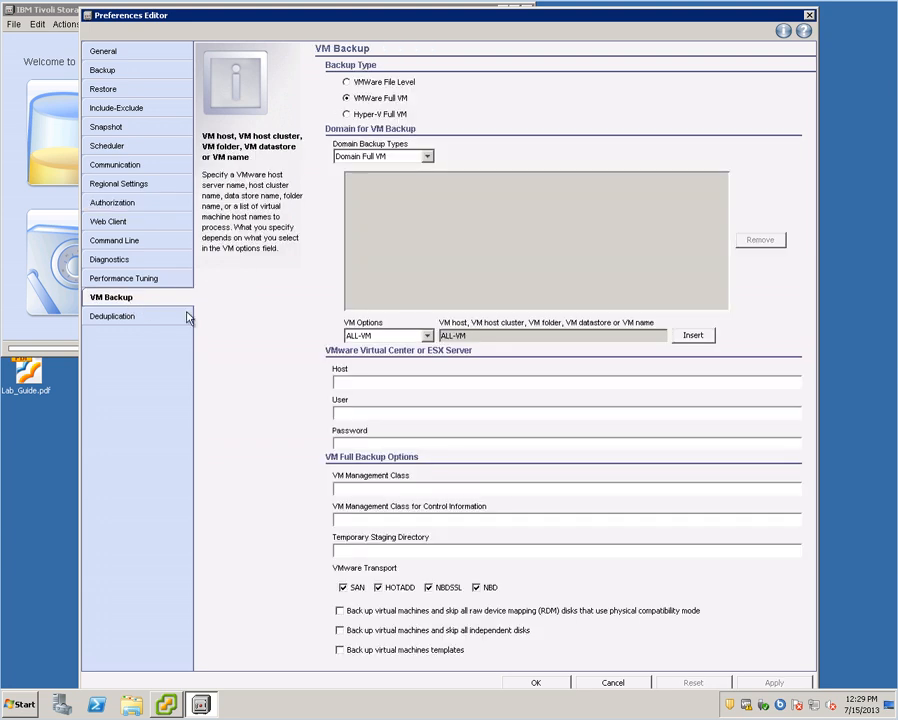
- Enter host 'vCenter', user 'Administrator' and the account password for VM Backup, then apply
{"action": "left_click", "coordinate": [447, 388]}
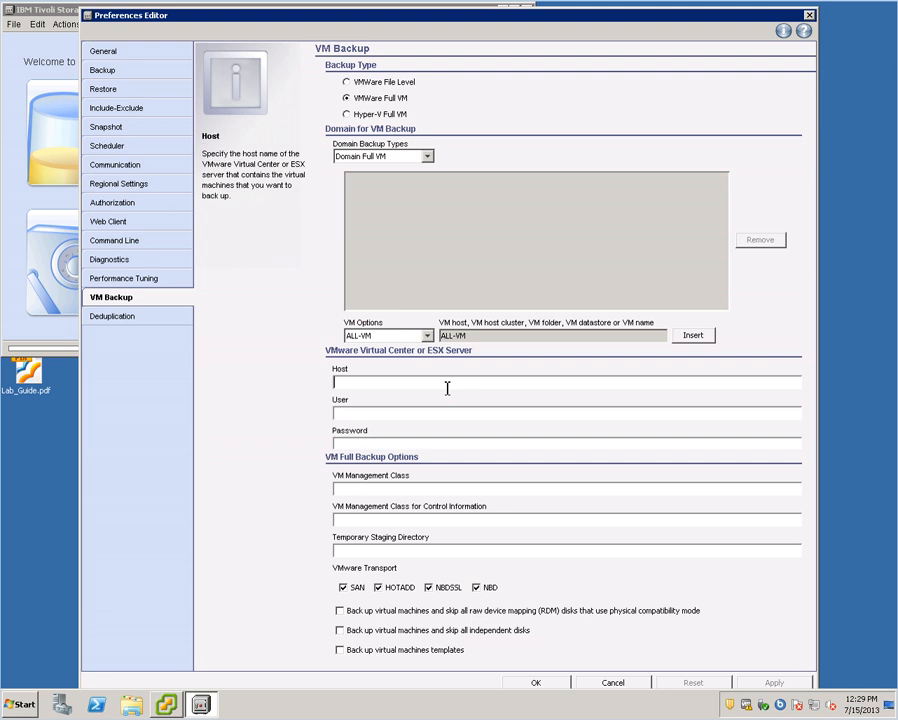
{"action": "type", "text": "vCenter"}
{"action": "left_click", "coordinate": [384, 414]}
{"action": "type", "text": "Adm"}
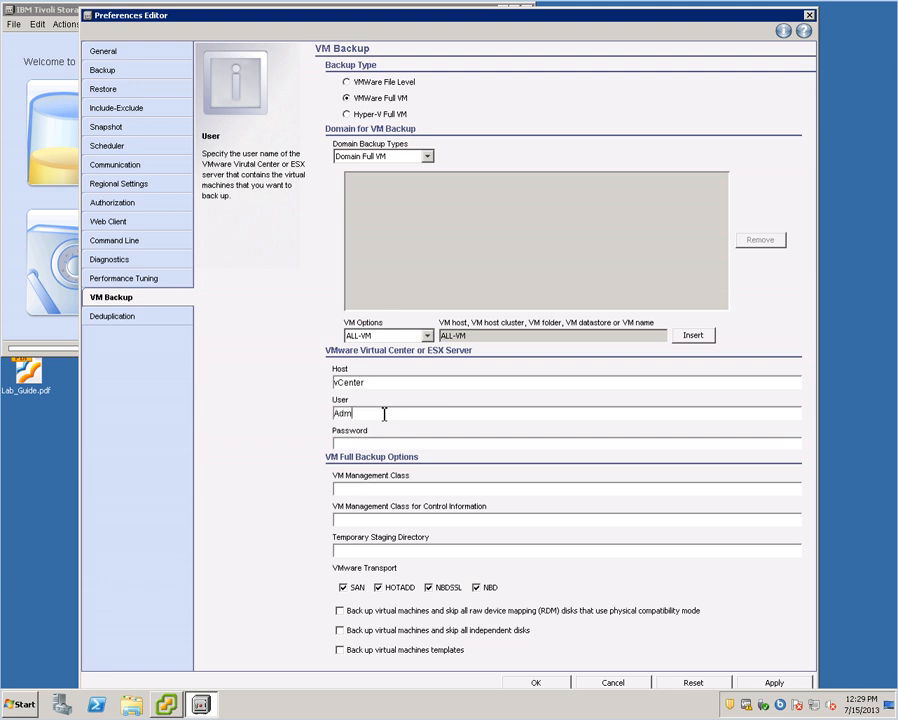
{"action": "type", "text": "inistrator"}
{"action": "left_click", "coordinate": [377, 444]}
{"action": "type", "text": "***********"}
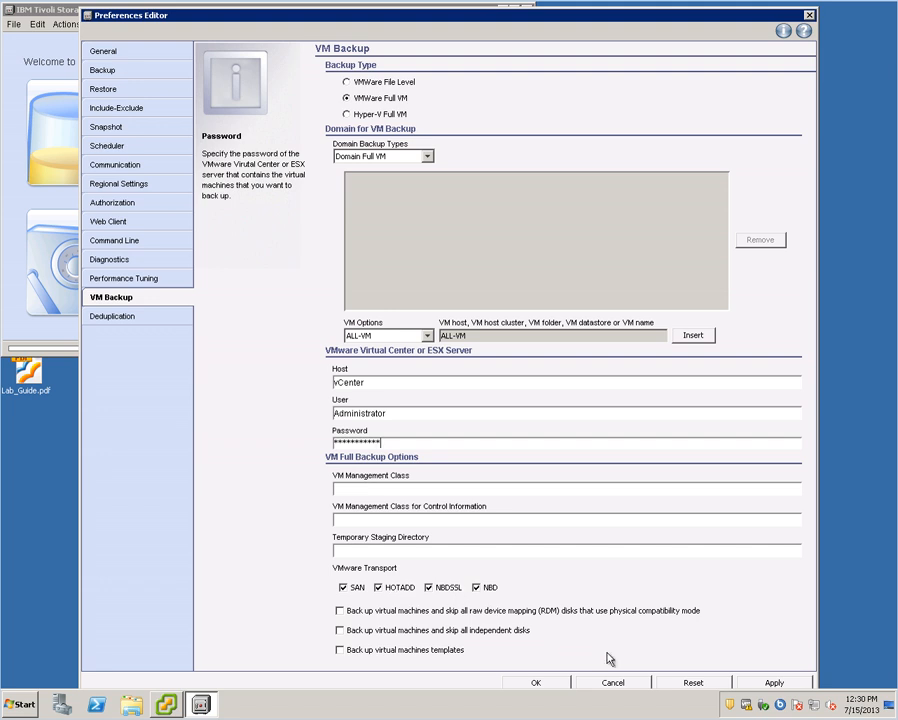
{"action": "left_click", "coordinate": [772, 680]}
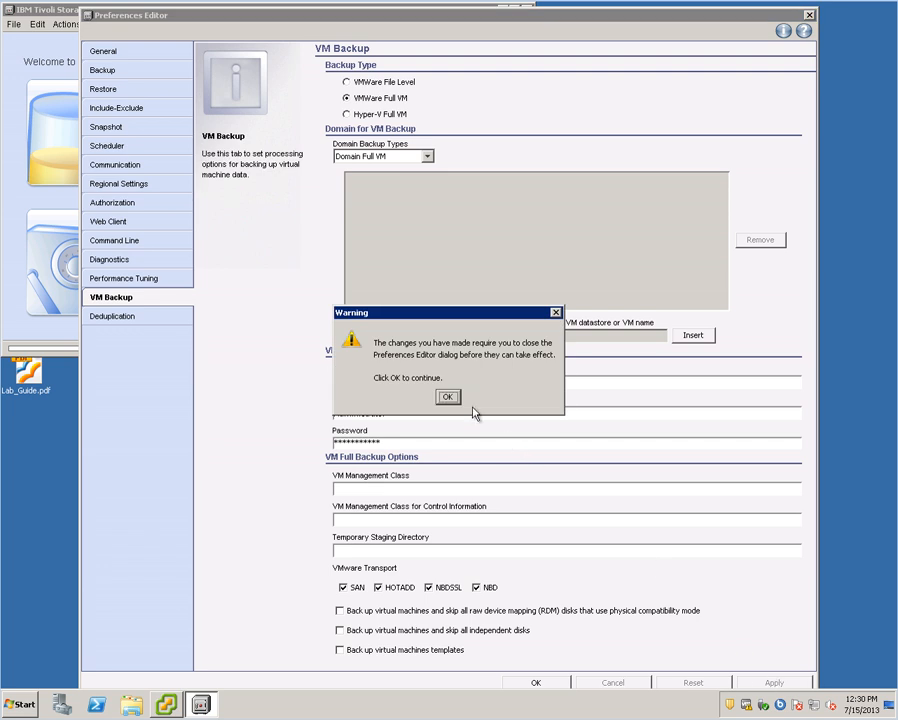
- Dismiss the warning, save the preferences with OK, and exit the Backup-Archive Client
{"action": "left_click", "coordinate": [448, 397]}
{"action": "left_click", "coordinate": [536, 681]}
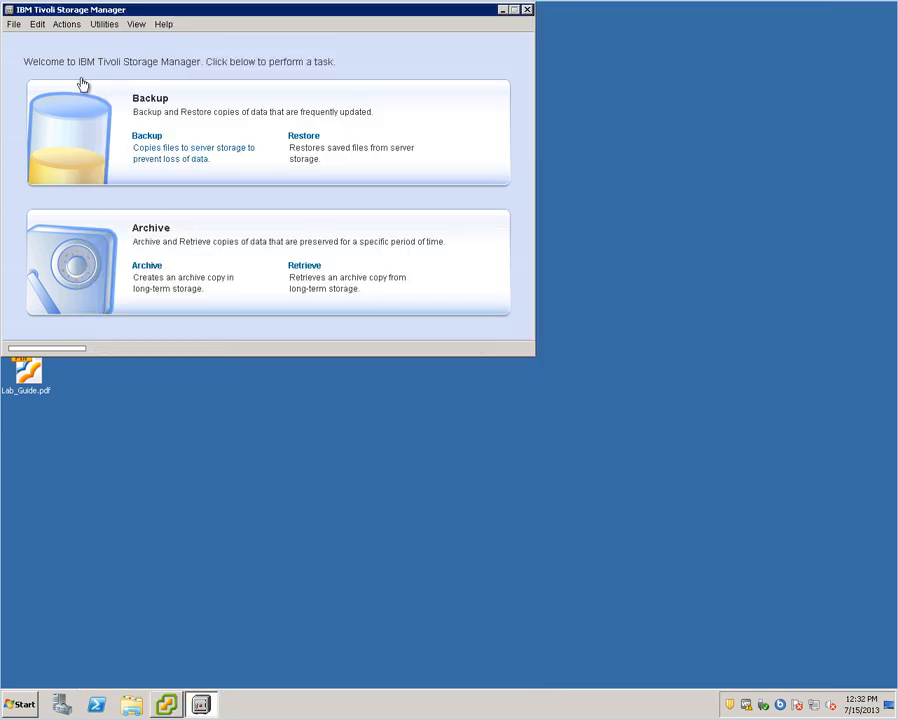
{"action": "left_click", "coordinate": [15, 26]}
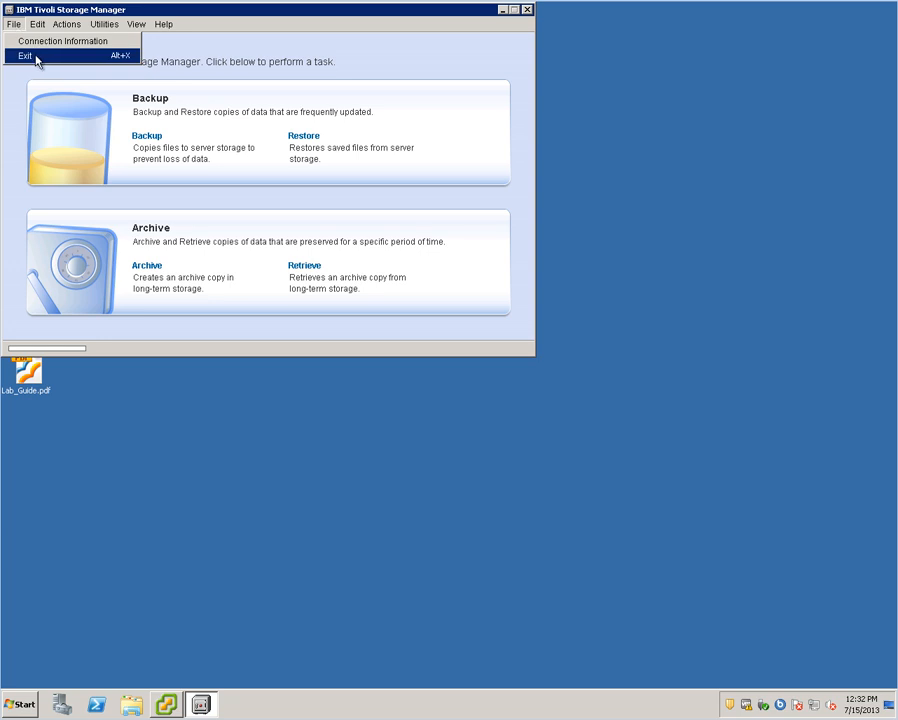
{"action": "left_click", "coordinate": [37, 58]}
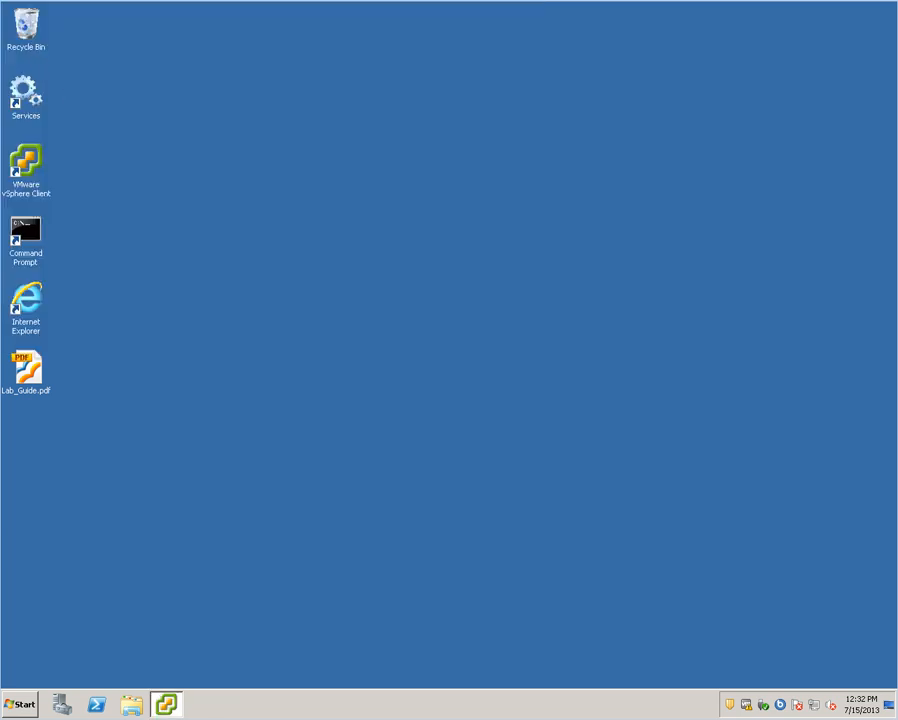
- Relaunch the Backup-Archive GUI from the Start menu and show the Utilities menu
{"action": "left_click", "coordinate": [22, 704]}
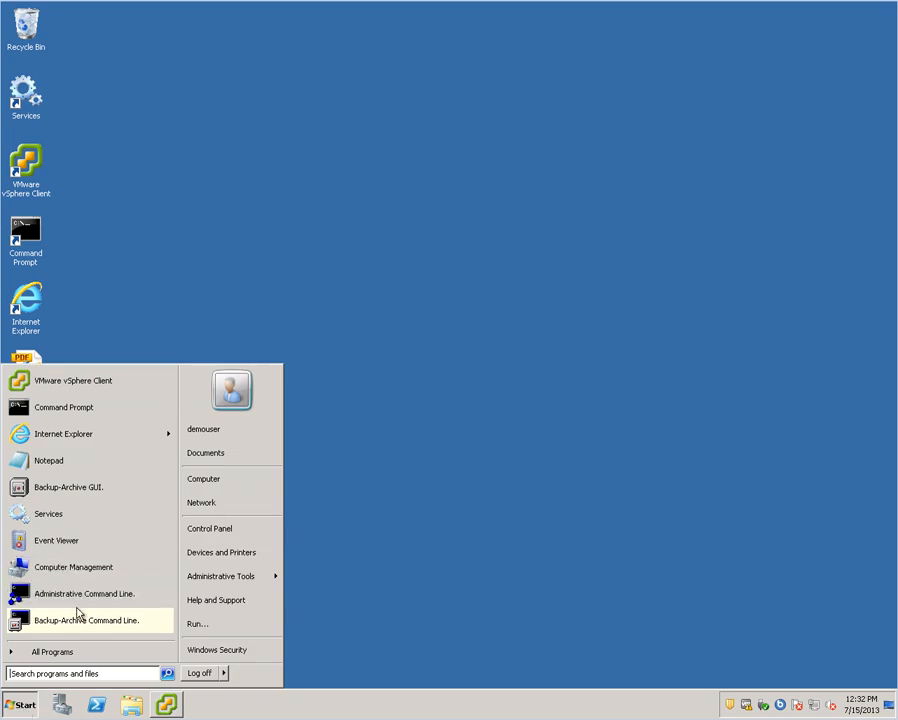
{"action": "left_click", "coordinate": [76, 487]}
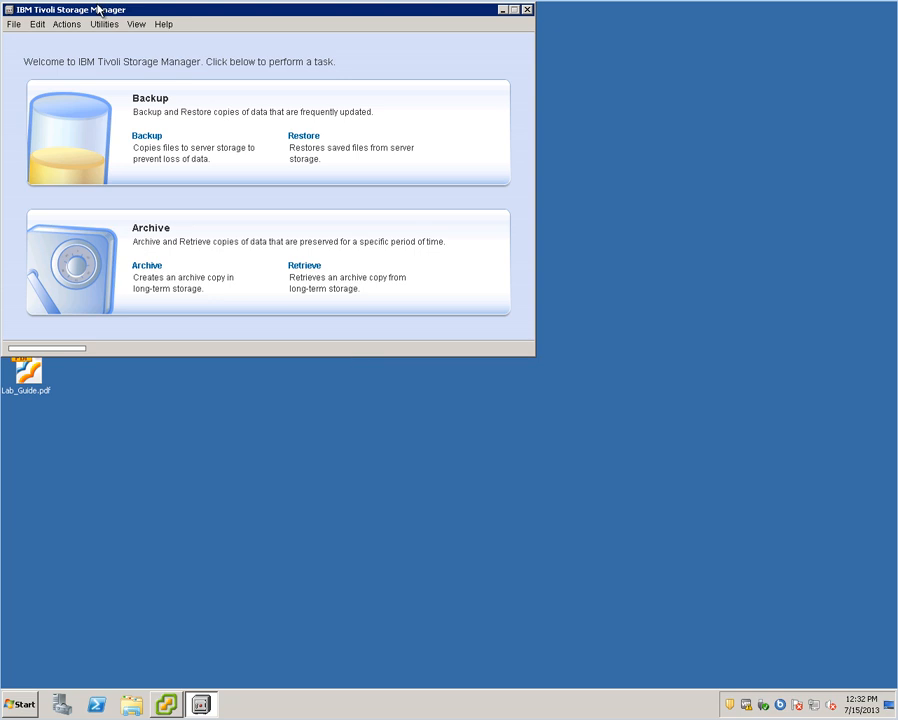
{"action": "left_click", "coordinate": [99, 28]}
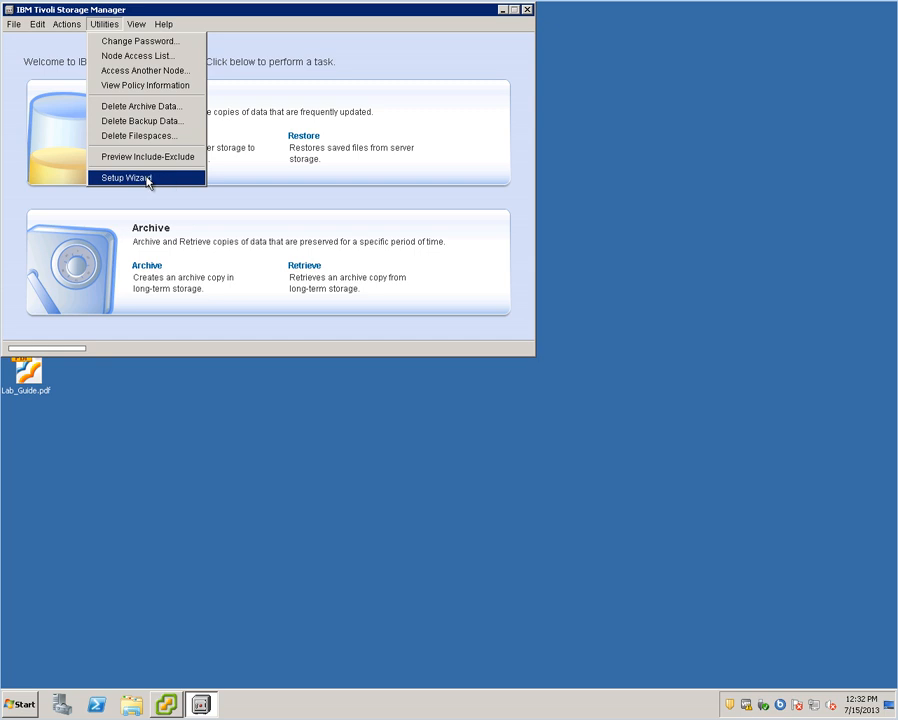
- Run the Setup Wizard with 'Help me configure the TSM Web Client' chosen and advance to its introduction
{"action": "left_click", "coordinate": [145, 180]}
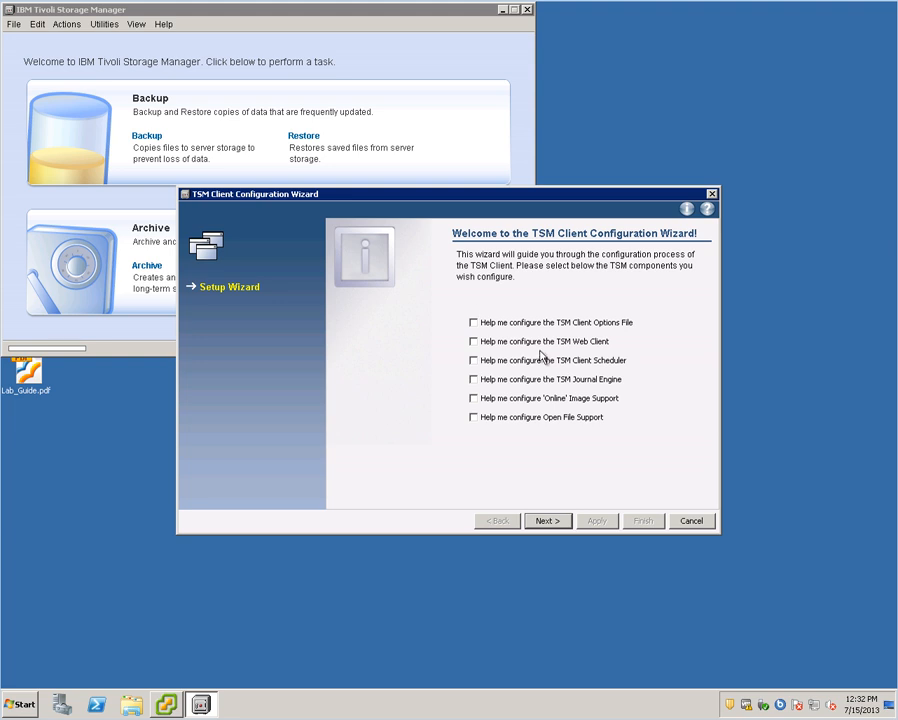
{"action": "left_click", "coordinate": [547, 343]}
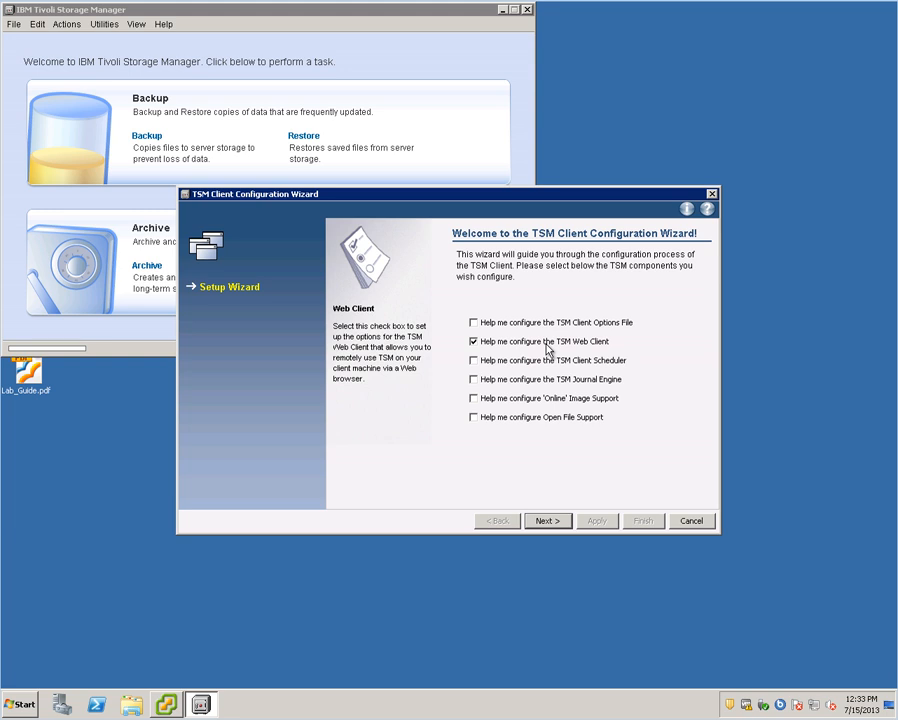
{"action": "left_click", "coordinate": [553, 520]}
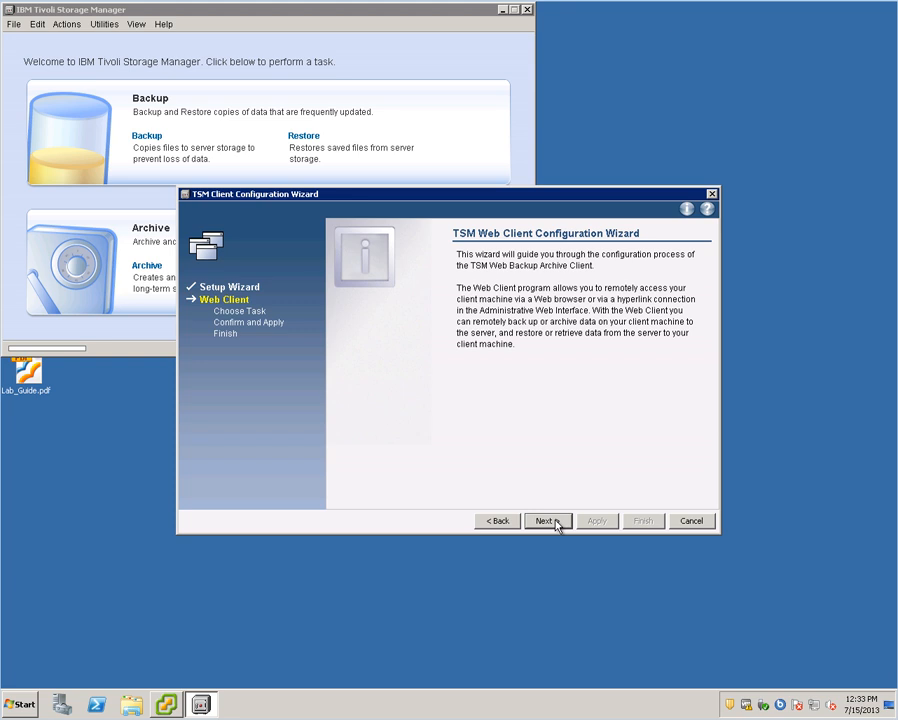
- Install a new Web Client agent with default acceptor name, options file, port 1581, and the node password
{"action": "left_click", "coordinate": [553, 521]}
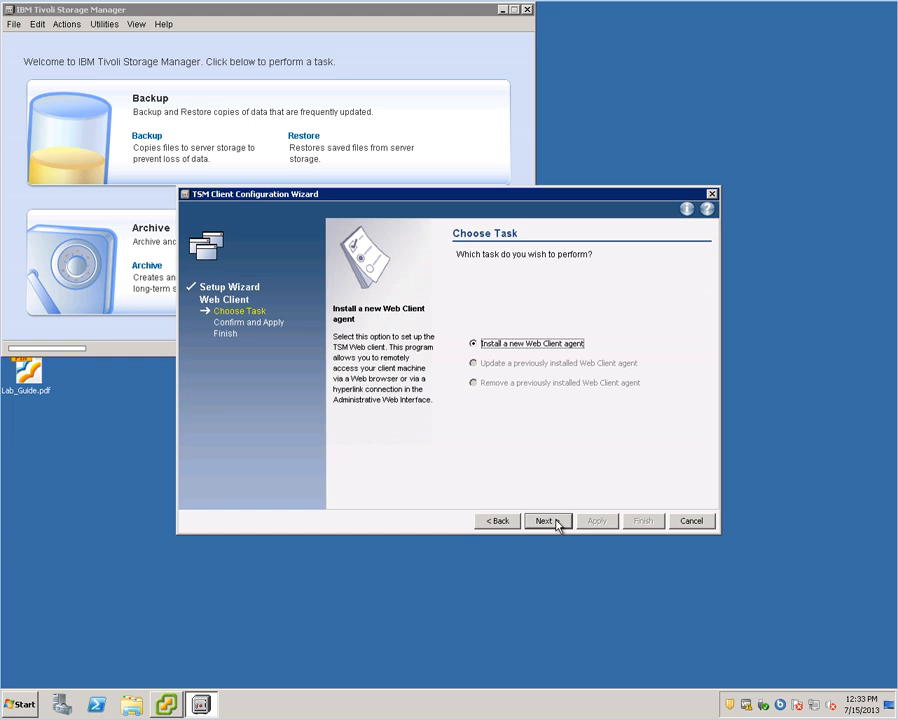
{"action": "left_click", "coordinate": [556, 521]}
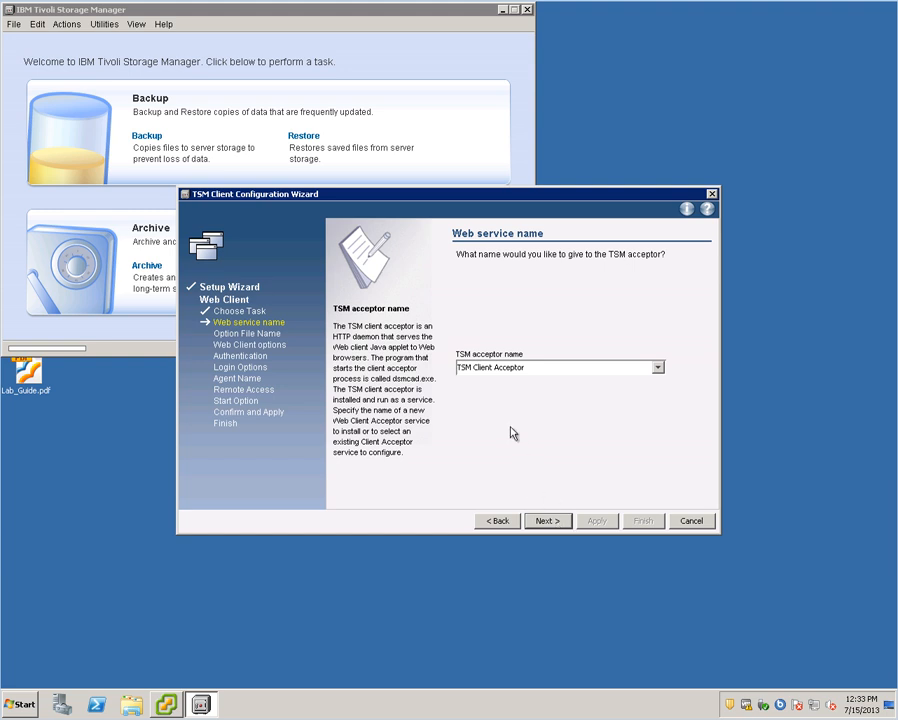
{"action": "left_click", "coordinate": [561, 522]}
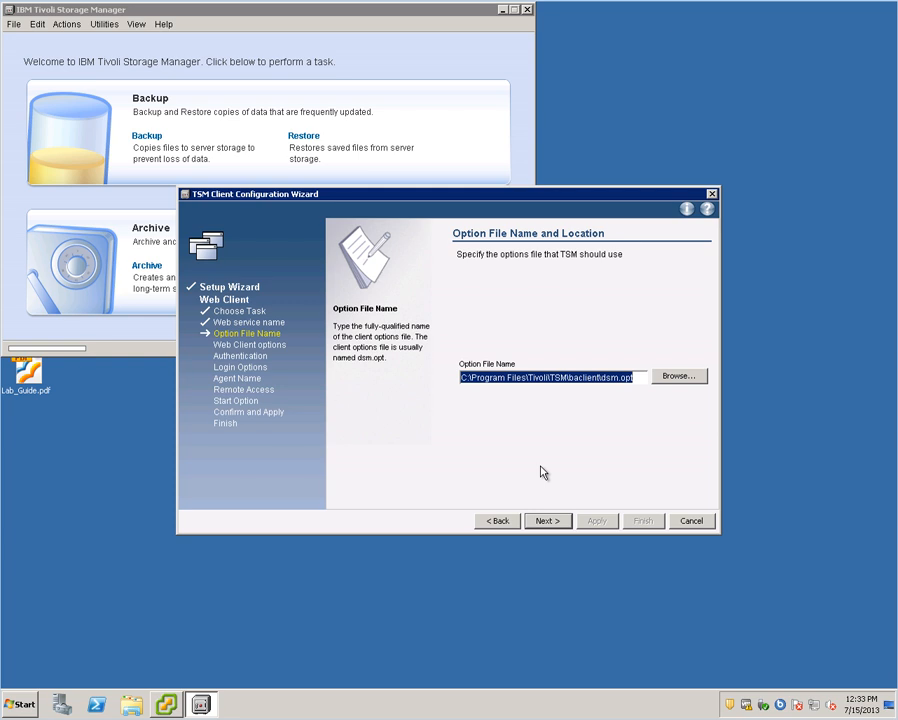
{"action": "left_click", "coordinate": [545, 524]}
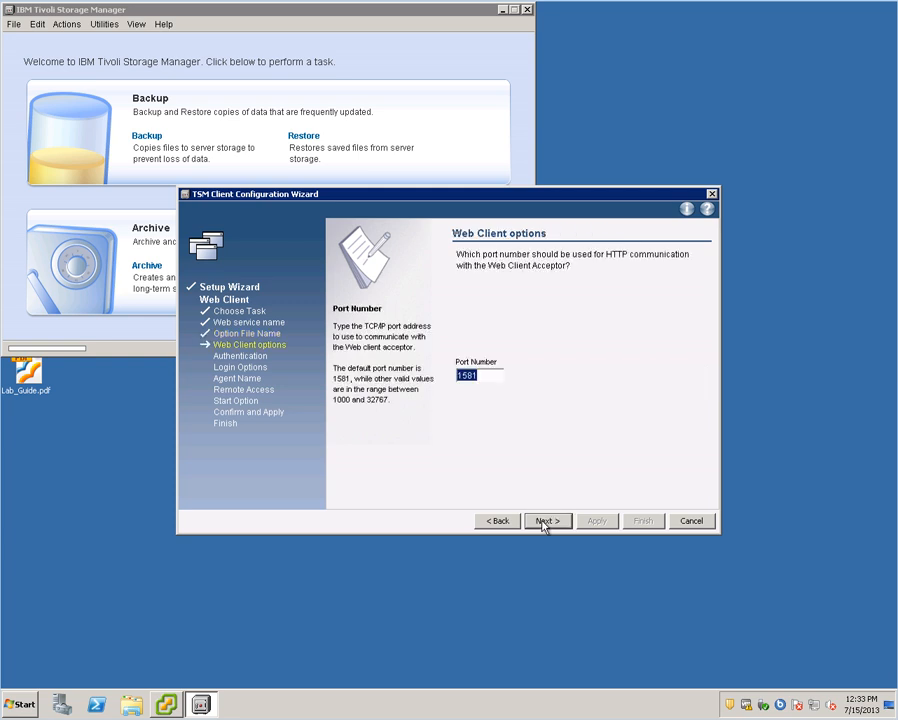
{"action": "left_click", "coordinate": [547, 522]}
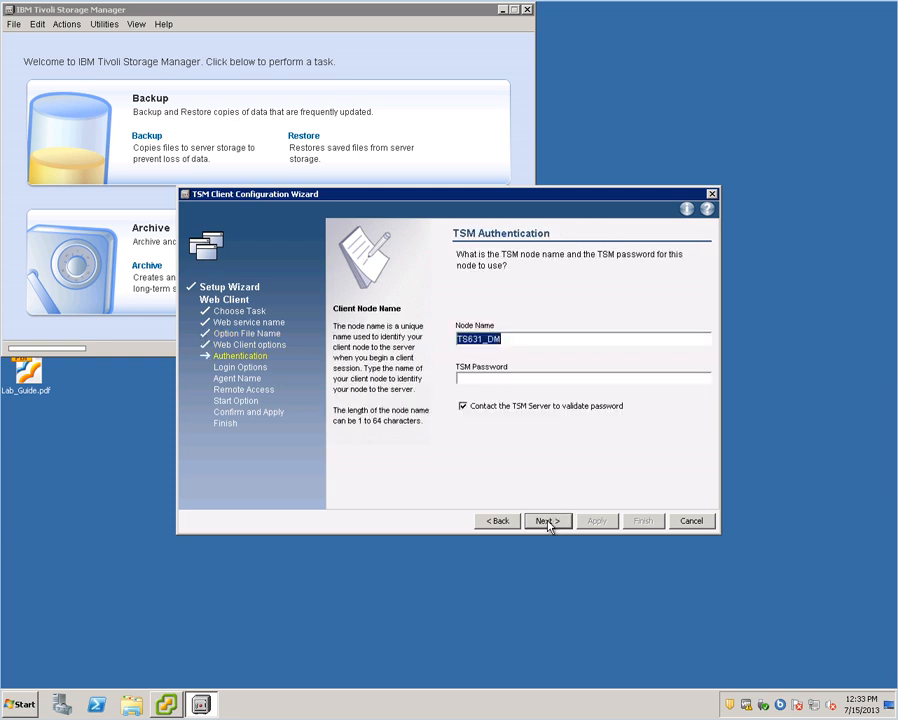
{"action": "left_click", "coordinate": [486, 378]}
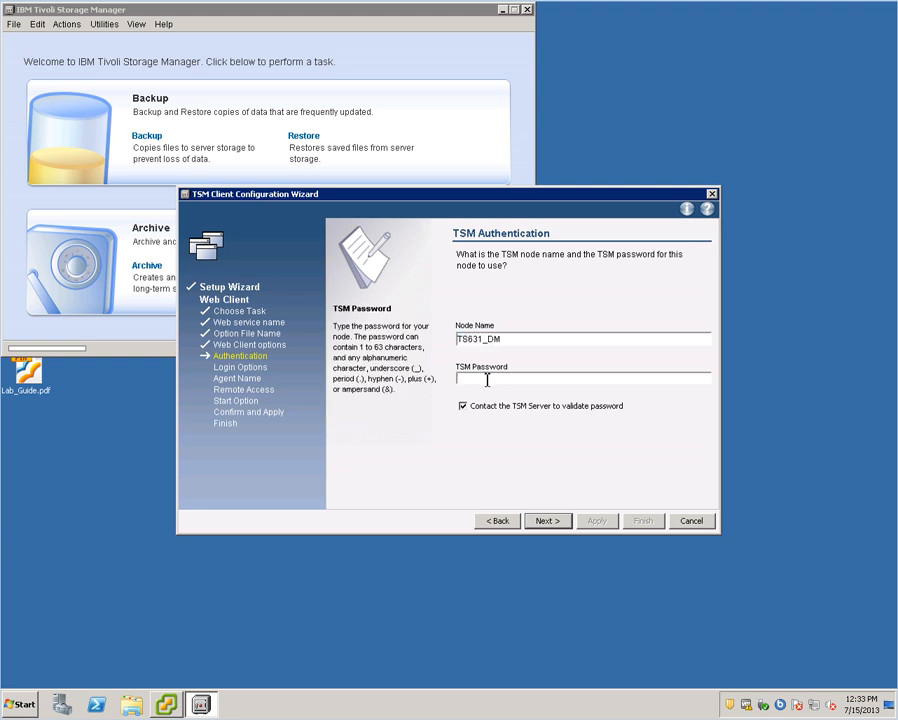
{"action": "type", "text": "************"}
- Set the service to start automatically at boot, keeping default agent name, remote access and start-after-setup
{"action": "left_click", "coordinate": [558, 522]}
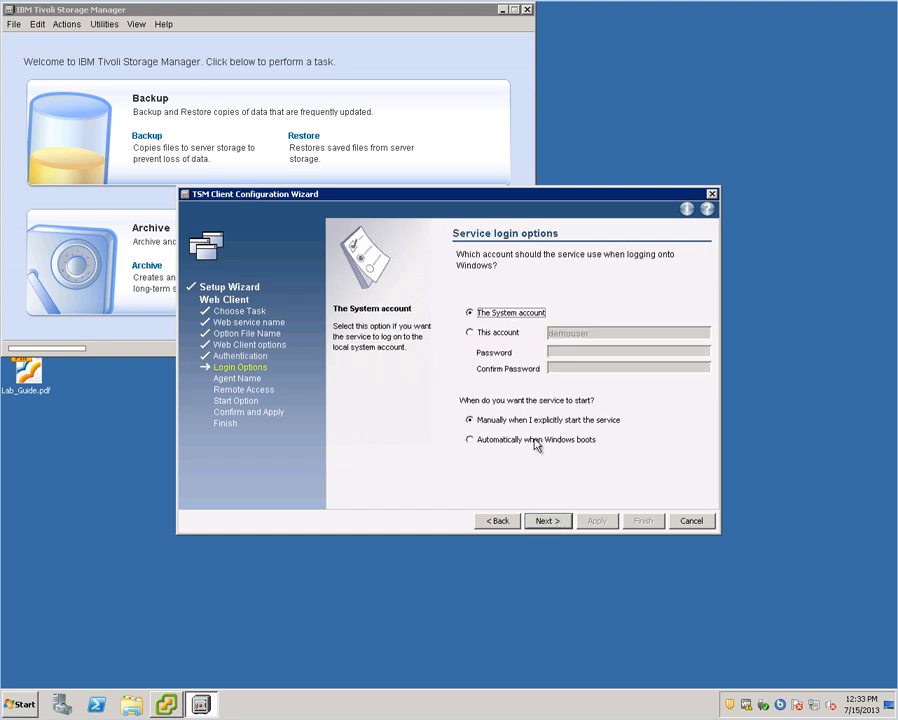
{"action": "left_click", "coordinate": [537, 439]}
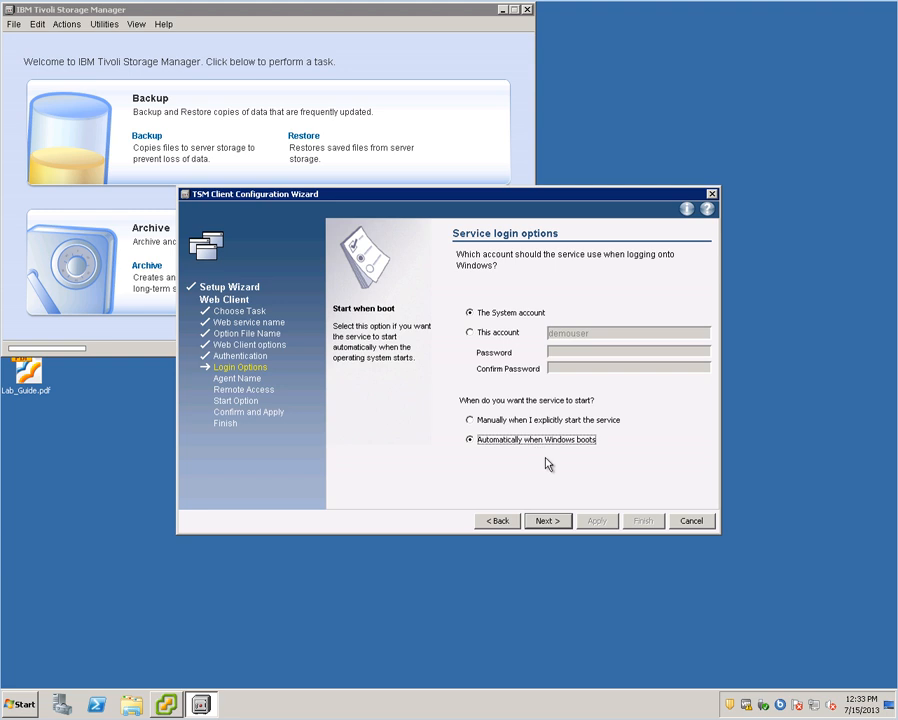
{"action": "left_click", "coordinate": [550, 521]}
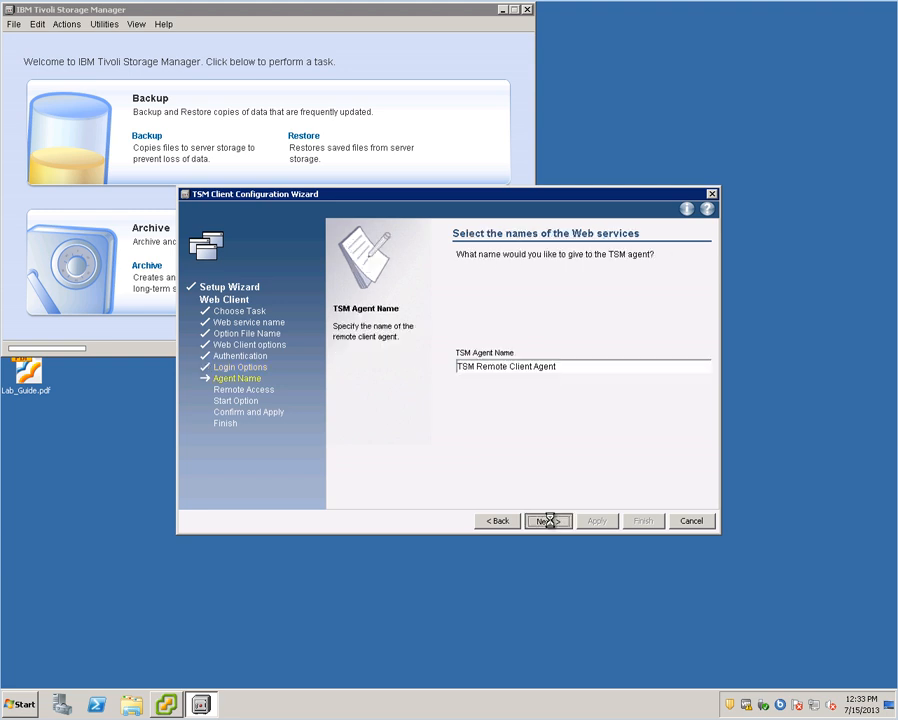
{"action": "left_click", "coordinate": [549, 521]}
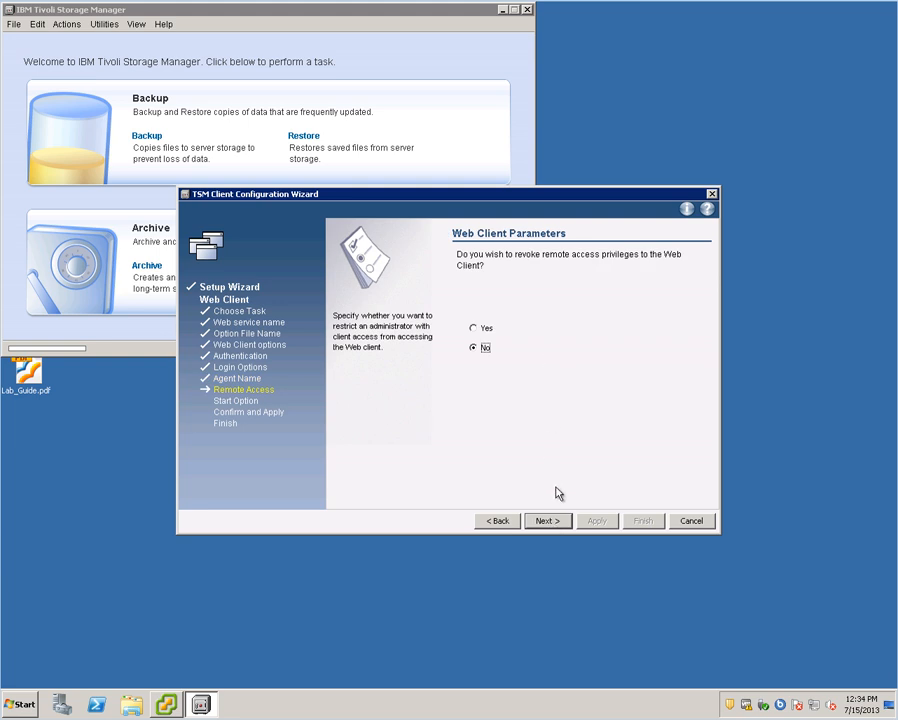
{"action": "left_click", "coordinate": [558, 525]}
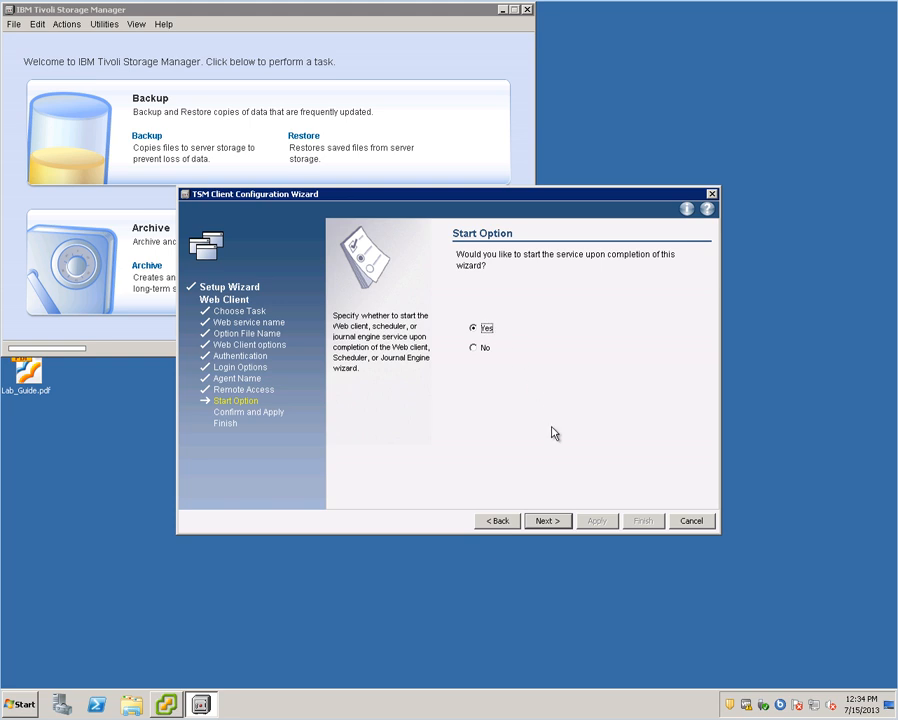
{"action": "left_click", "coordinate": [556, 521]}
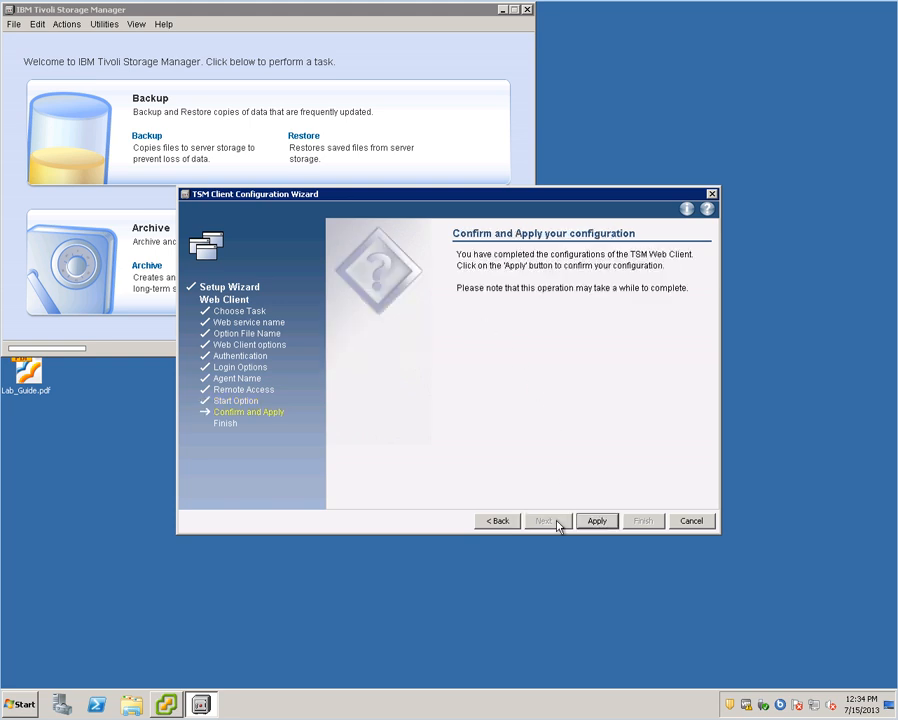
- Apply the Web Client configuration and finish the wizard once it completes
{"action": "left_click", "coordinate": [596, 521]}
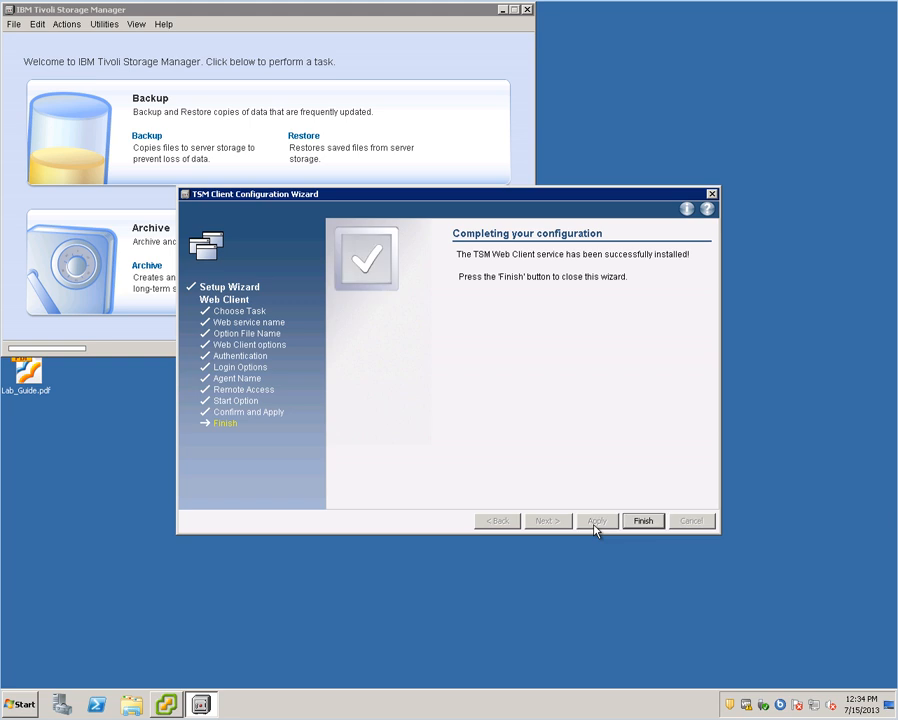
{"action": "left_click", "coordinate": [643, 521]}
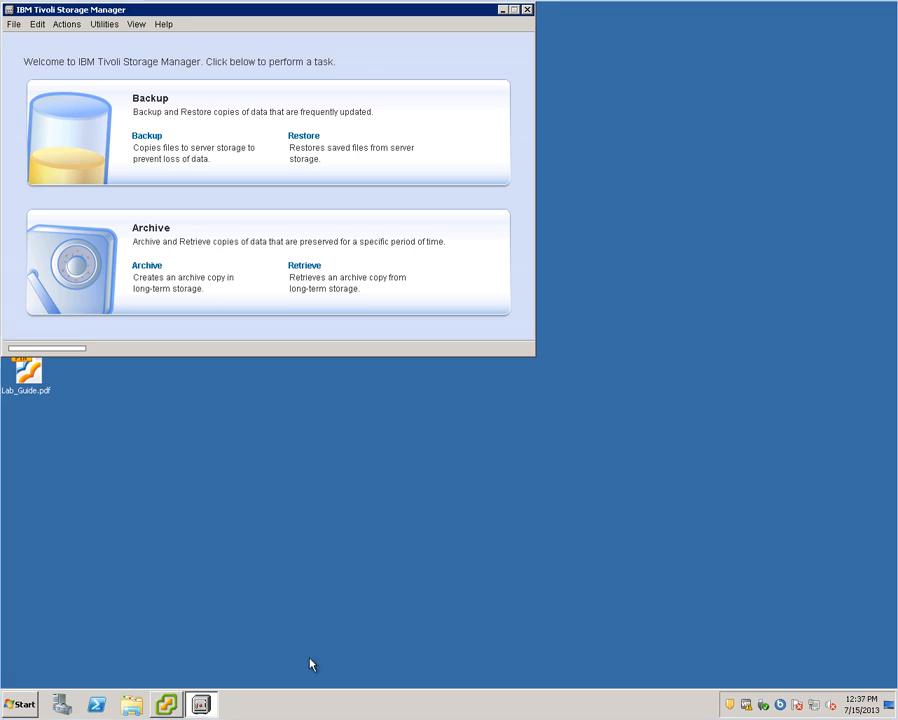
- Browse to C:\Program Files (x86)\Common Files\Tivoli\TDPVMware\VMwarePlugin\scripts and select vmcliprofile
{"action": "left_click", "coordinate": [130, 705]}
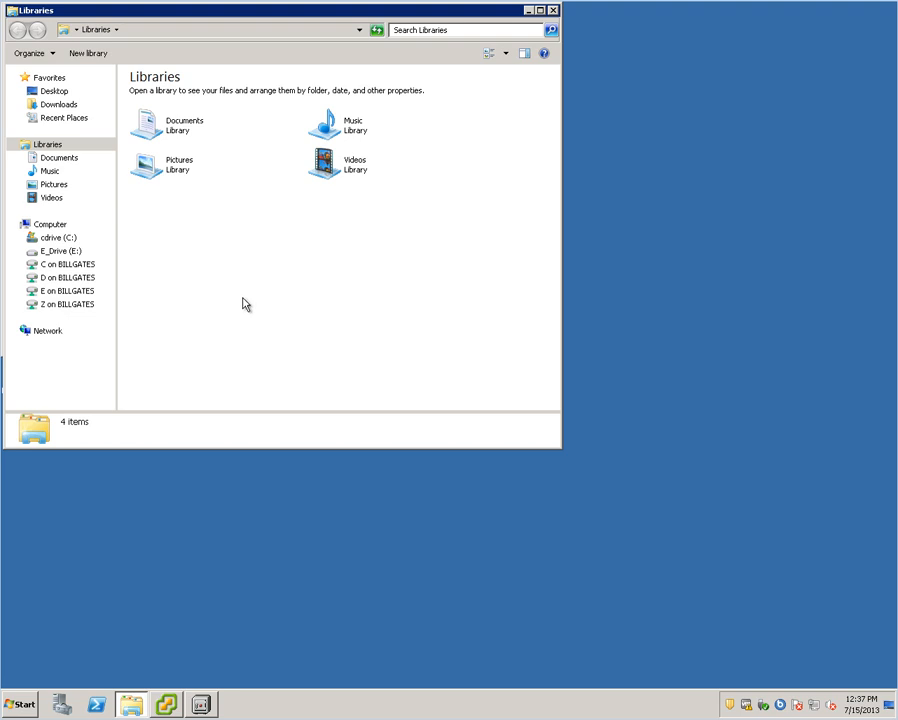
{"action": "left_click", "coordinate": [66, 237]}
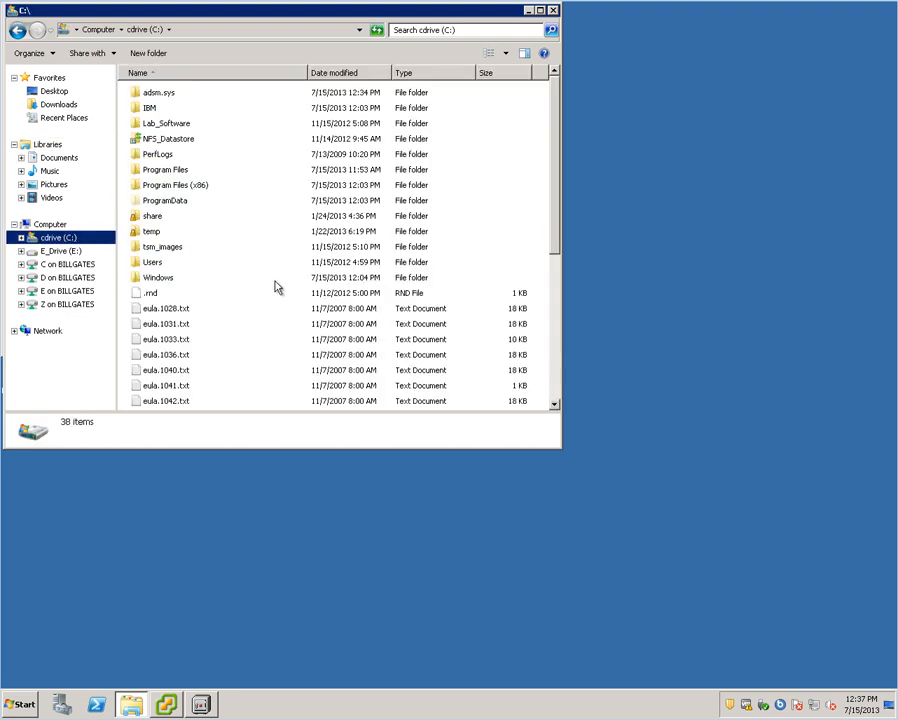
{"action": "double_click", "coordinate": [199, 193]}
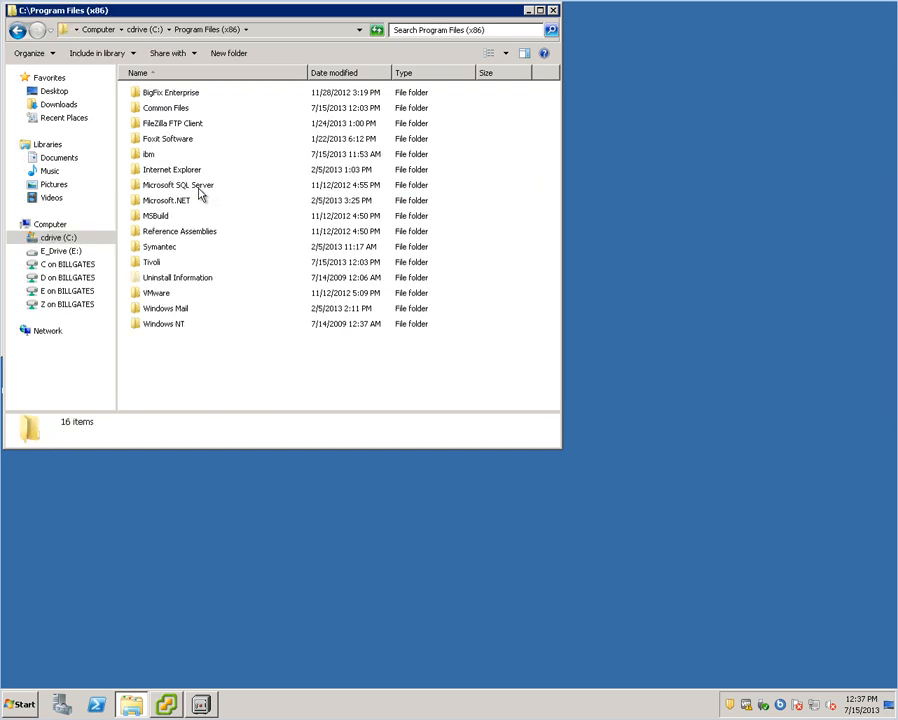
{"action": "double_click", "coordinate": [176, 108]}
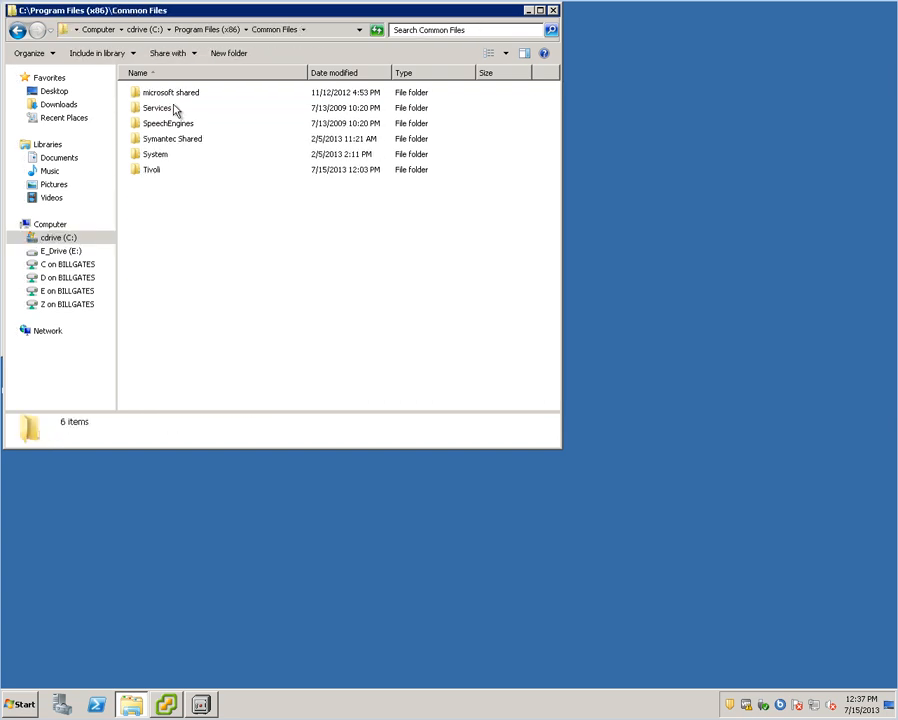
{"action": "double_click", "coordinate": [153, 171]}
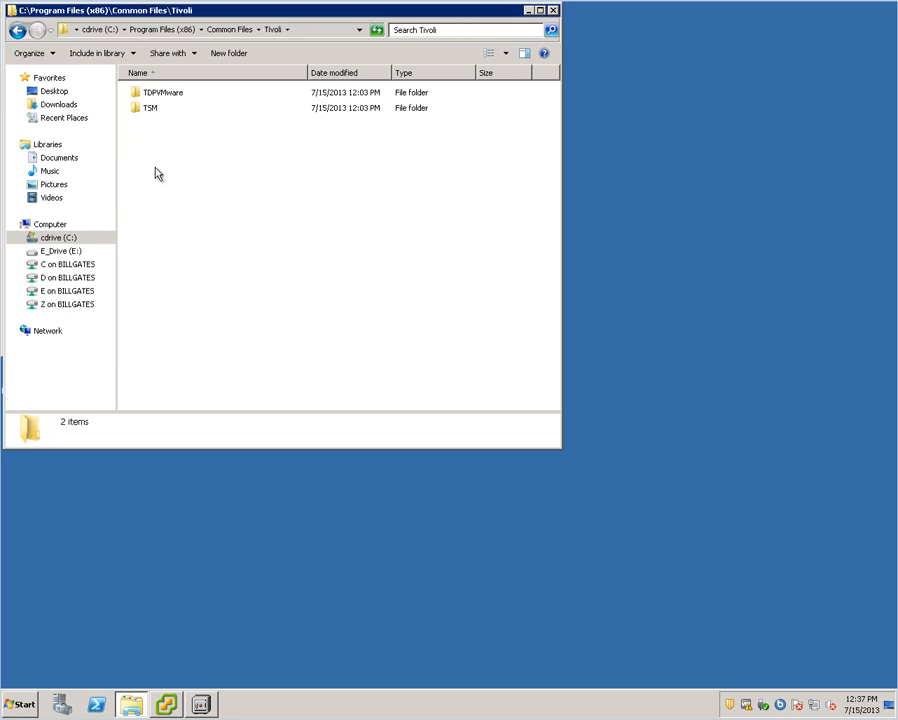
{"action": "double_click", "coordinate": [182, 93]}
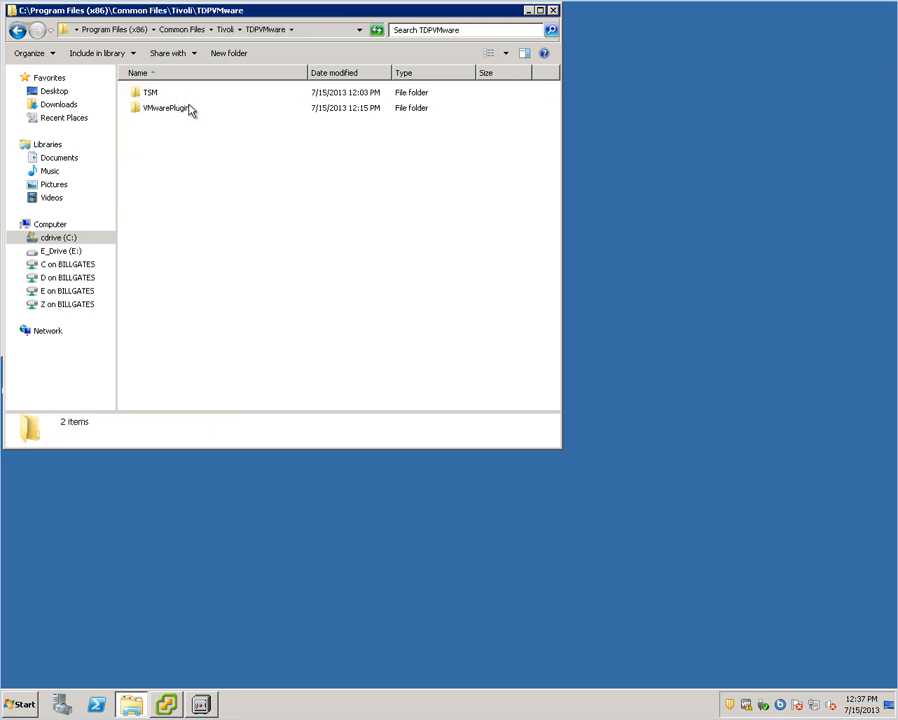
{"action": "left_click", "coordinate": [183, 114]}
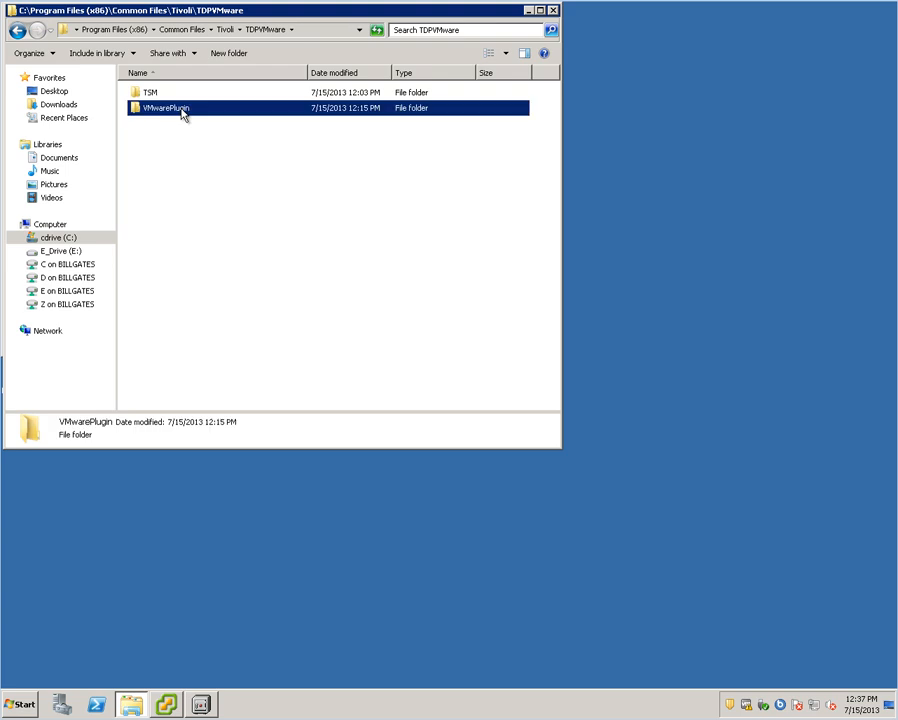
{"action": "double_click", "coordinate": [183, 114]}
{"action": "left_click", "coordinate": [154, 185]}
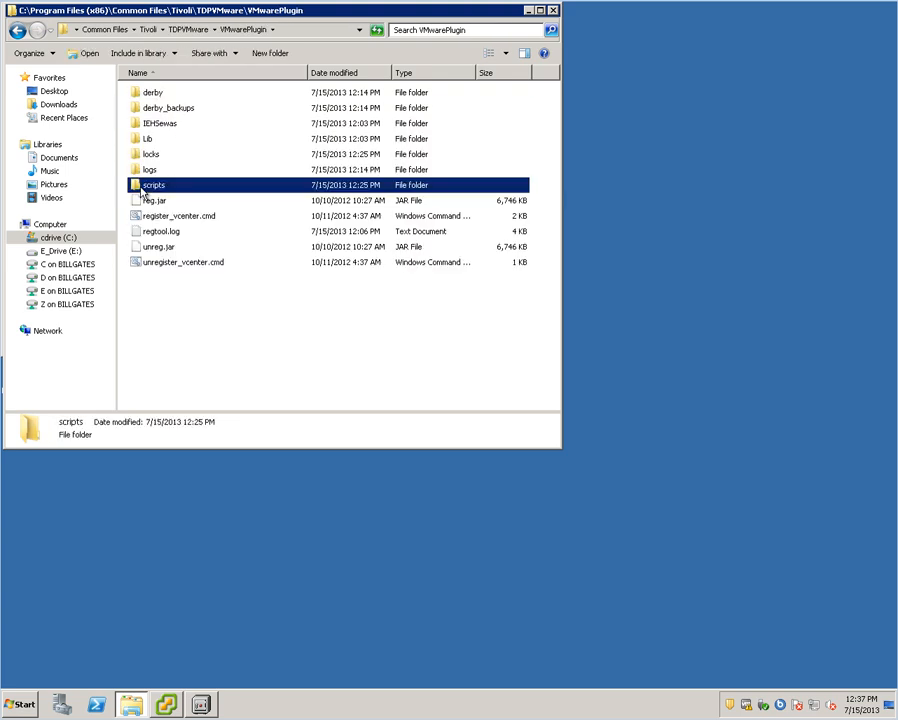
{"action": "double_click", "coordinate": [154, 185]}
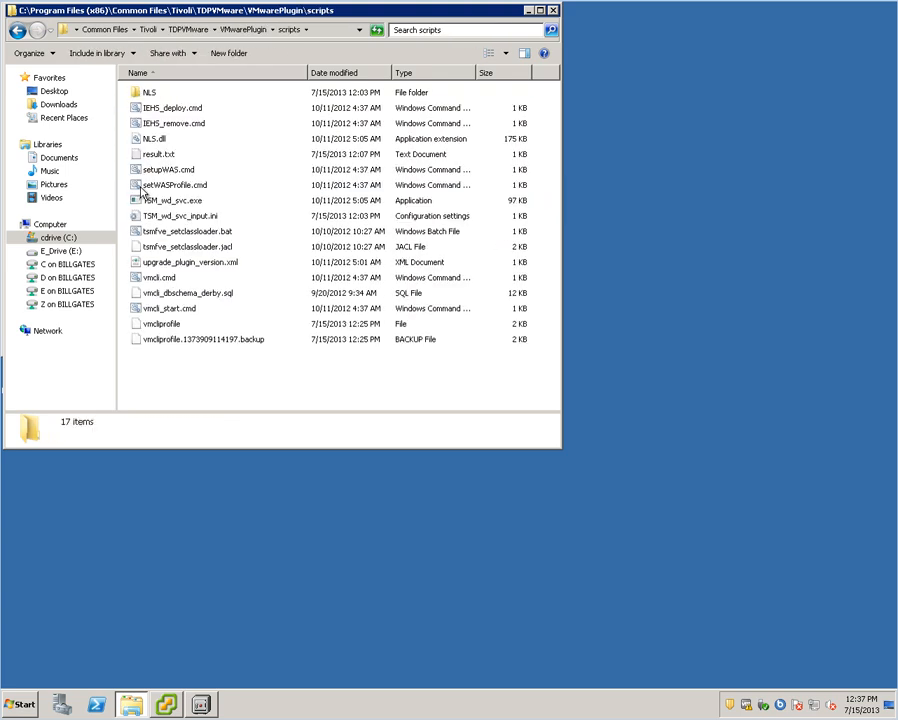
{"action": "left_click", "coordinate": [170, 325]}
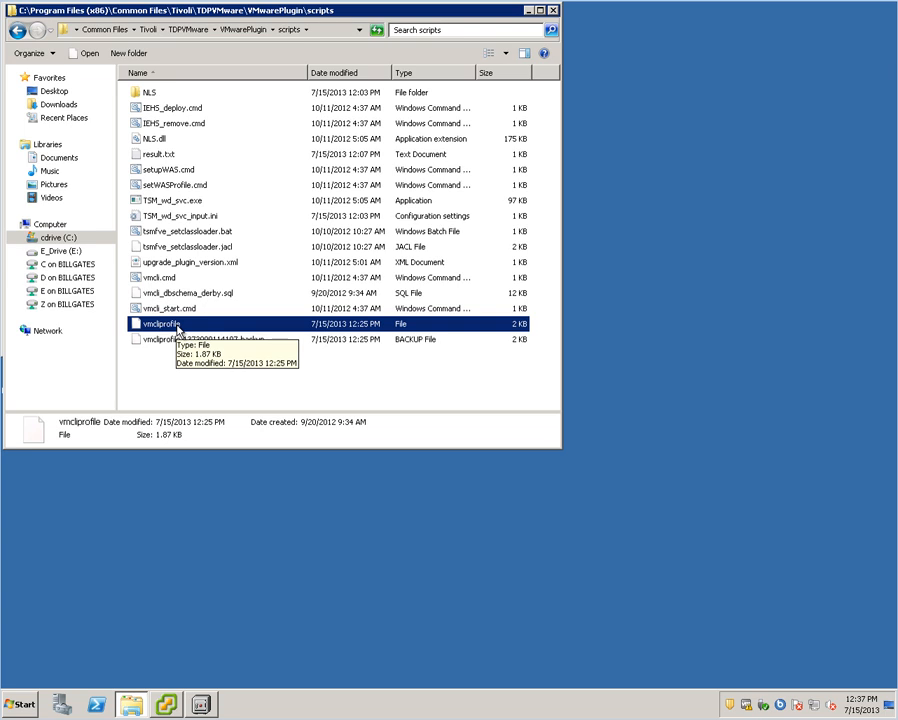
- Open vmcliprofile in Notepad and check the VE_DATACENTER_NAME TS631::TS631 line
{"action": "double_click", "coordinate": [177, 326]}
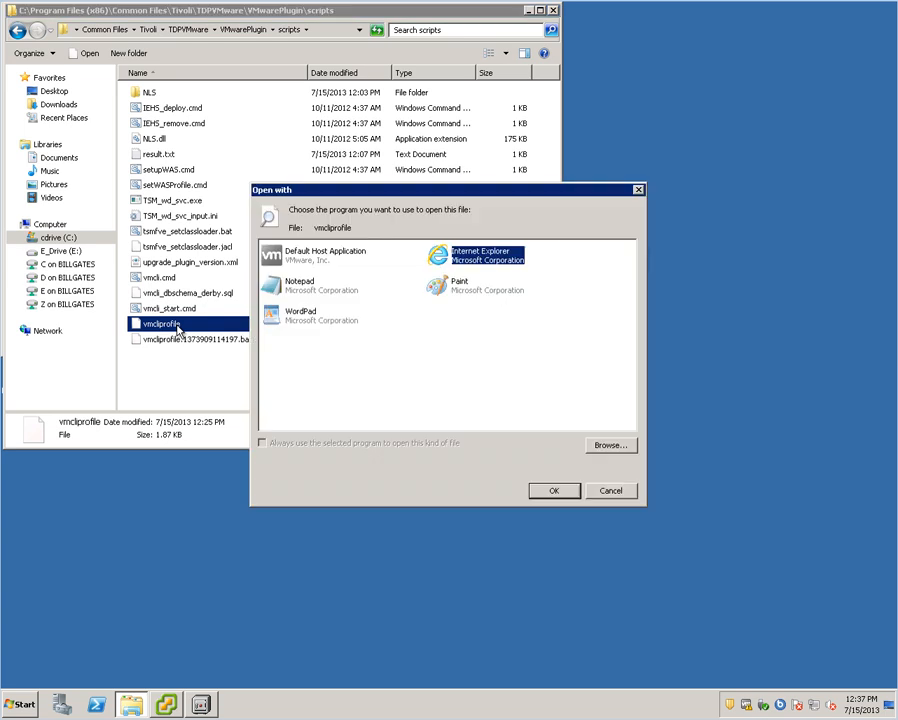
{"action": "left_click", "coordinate": [309, 301]}
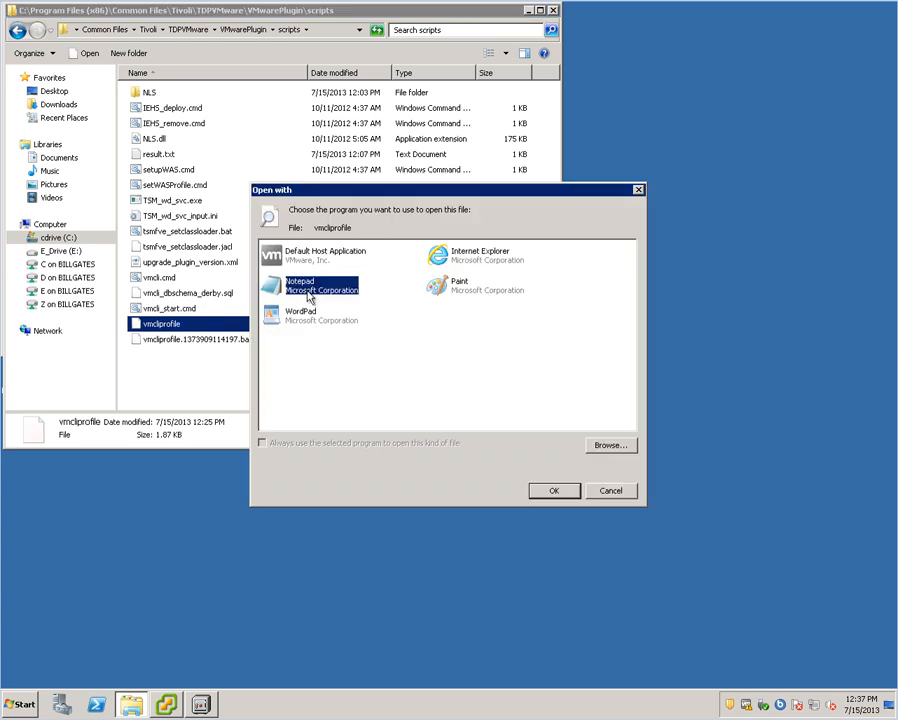
{"action": "left_click", "coordinate": [555, 493]}
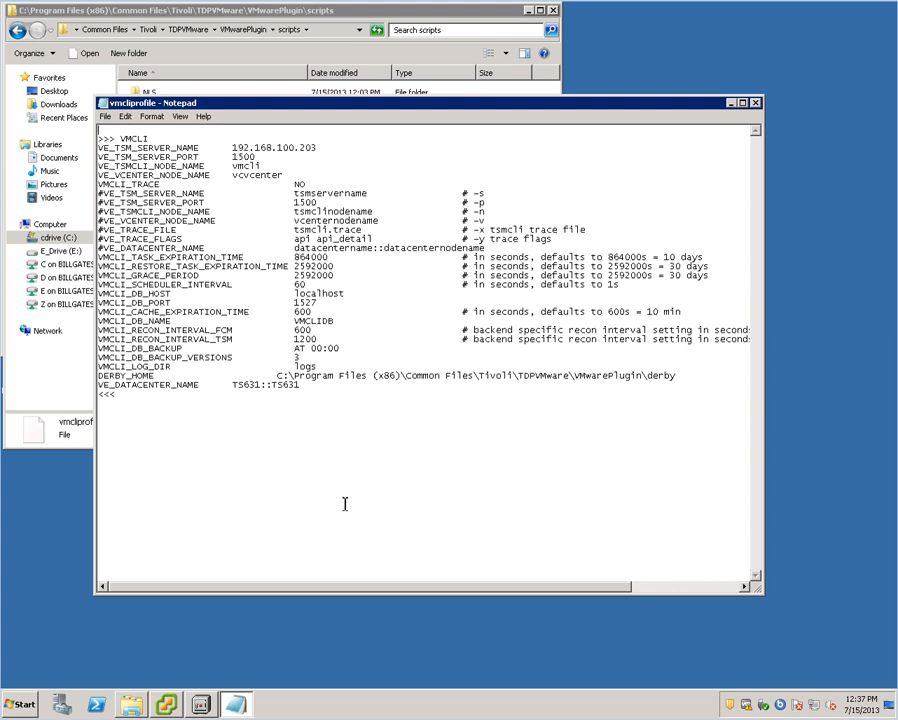
{"action": "left_click", "coordinate": [309, 389]}
{"action": "key", "text": "shift+Home"}
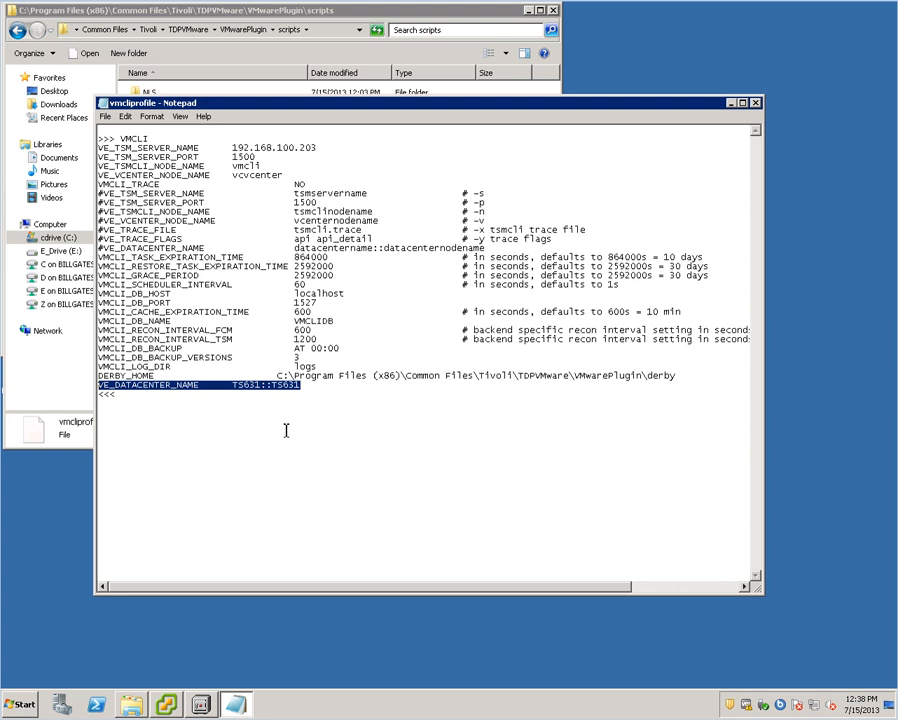
{"action": "left_click", "coordinate": [286, 430]}
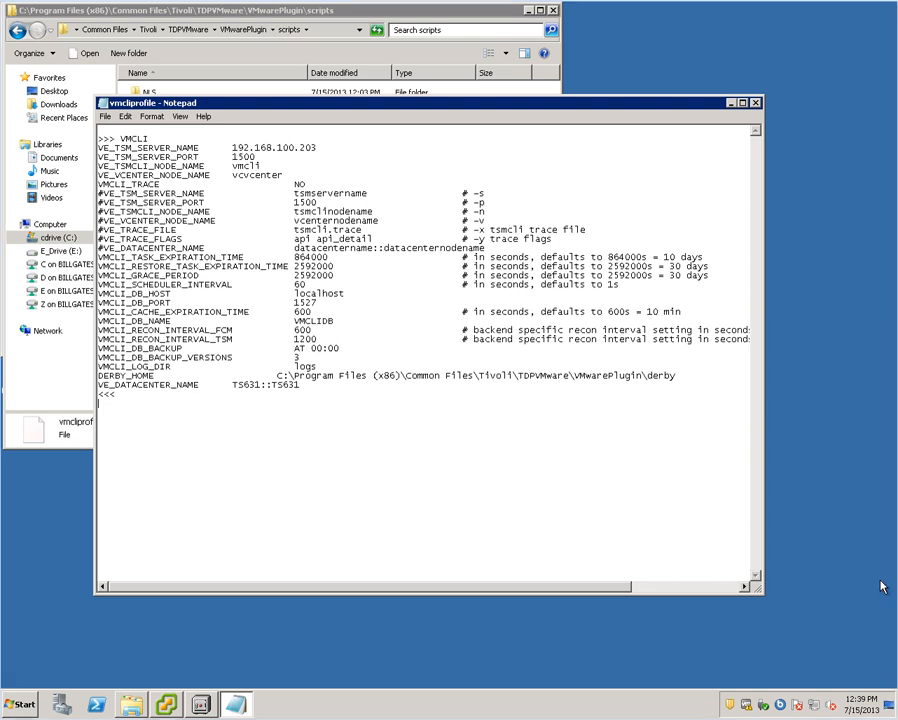
- Close Notepad and open the logs folder under VMwarePlugin
{"action": "left_click", "coordinate": [757, 103]}
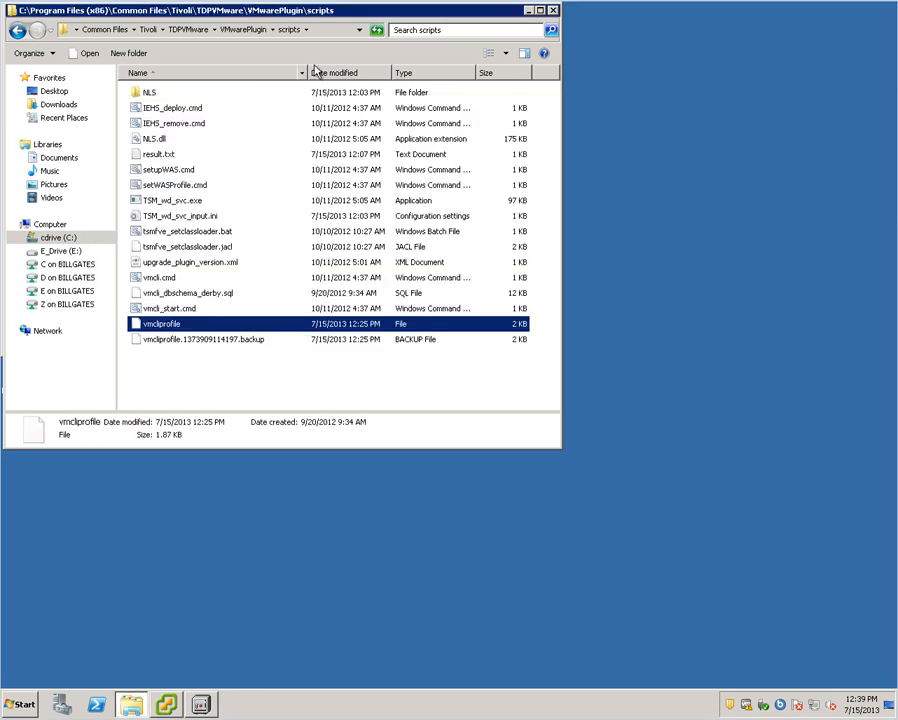
{"action": "left_click", "coordinate": [238, 32]}
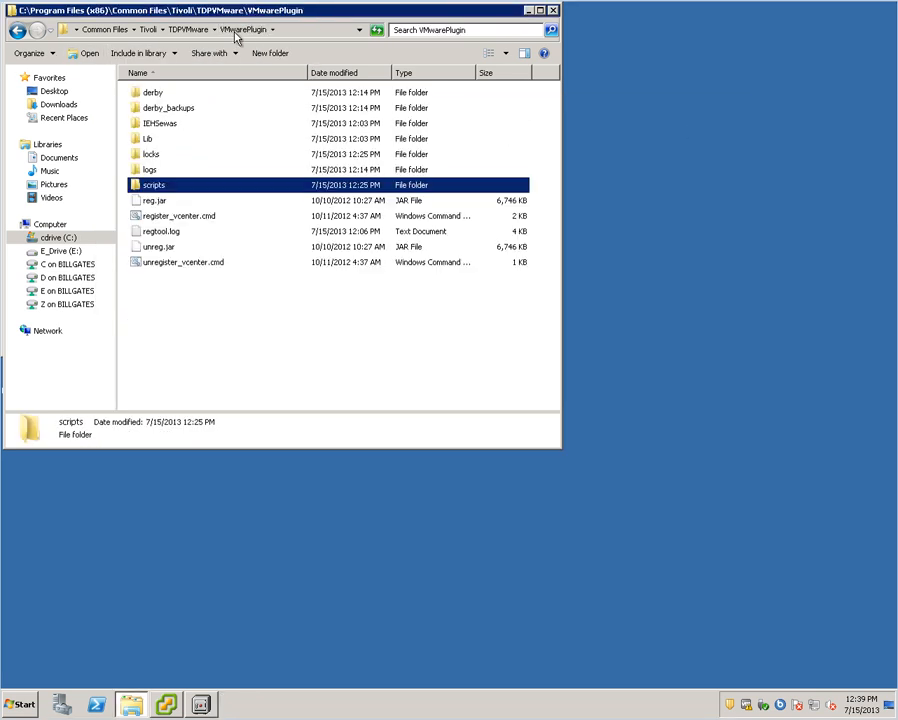
{"action": "double_click", "coordinate": [148, 170]}
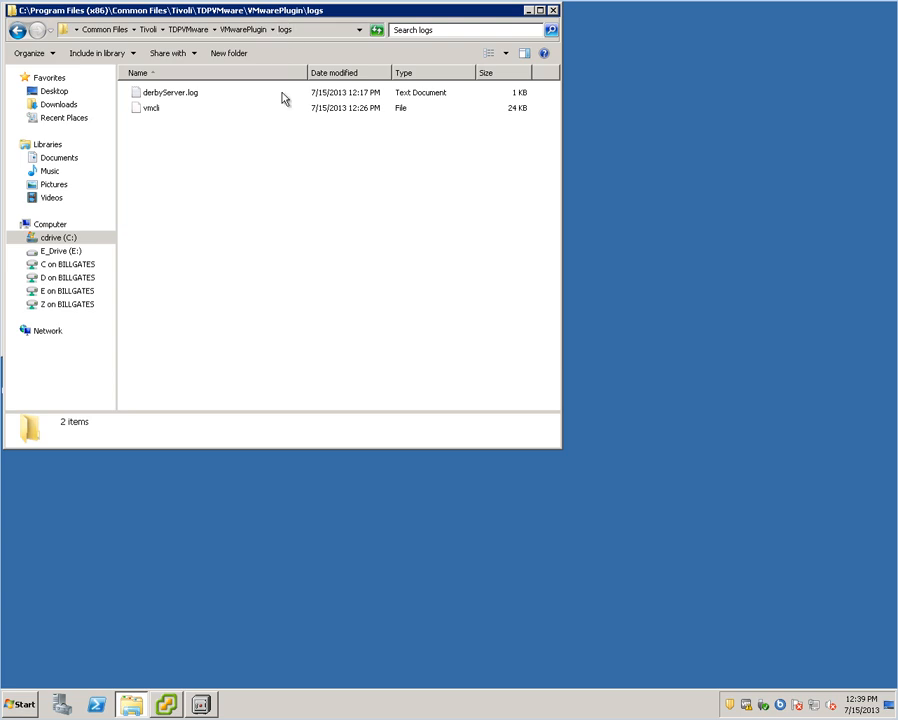
- Look over the derbyServer.log and vmcli log files, then return to the C: drive
{"action": "left_click", "coordinate": [176, 100]}
{"action": "left_click", "coordinate": [150, 108]}
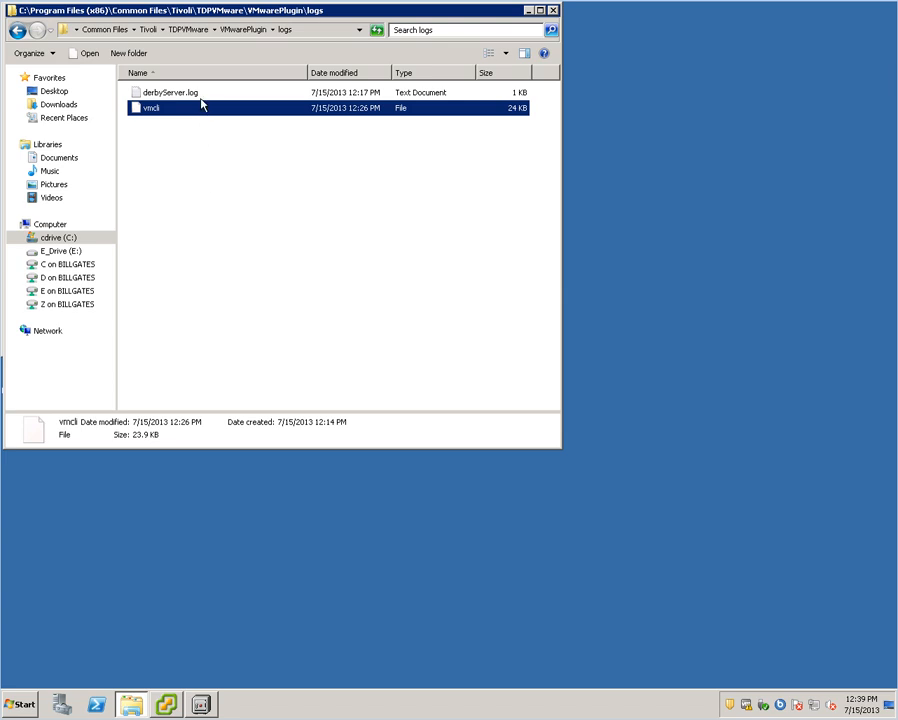
{"action": "left_click", "coordinate": [57, 238]}
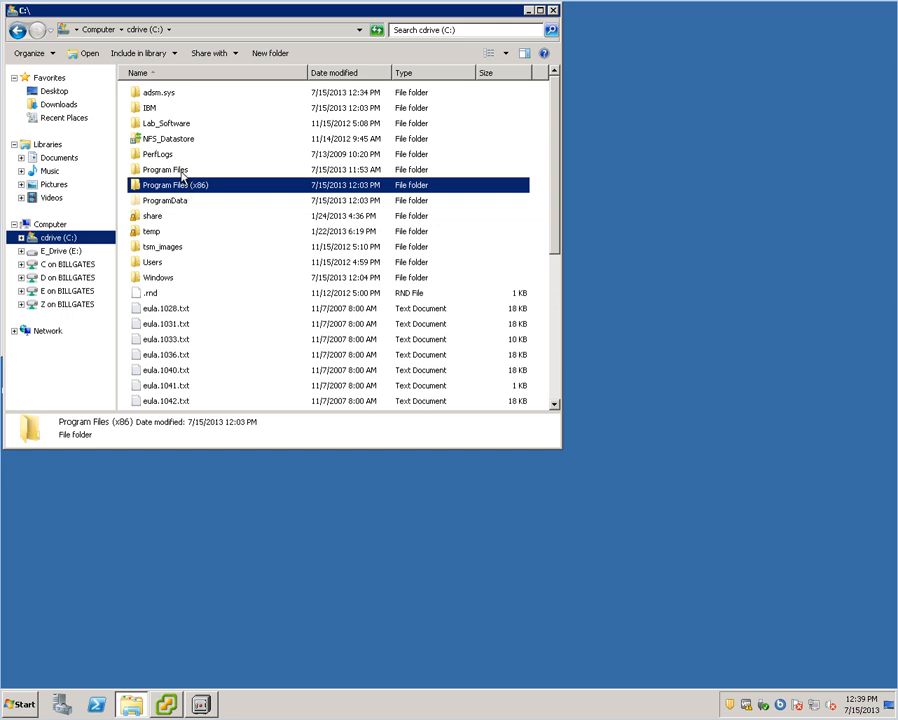
- Open C:\Program Files\Tivoli\TSM\baclient and scroll its file list
{"action": "double_click", "coordinate": [184, 172]}
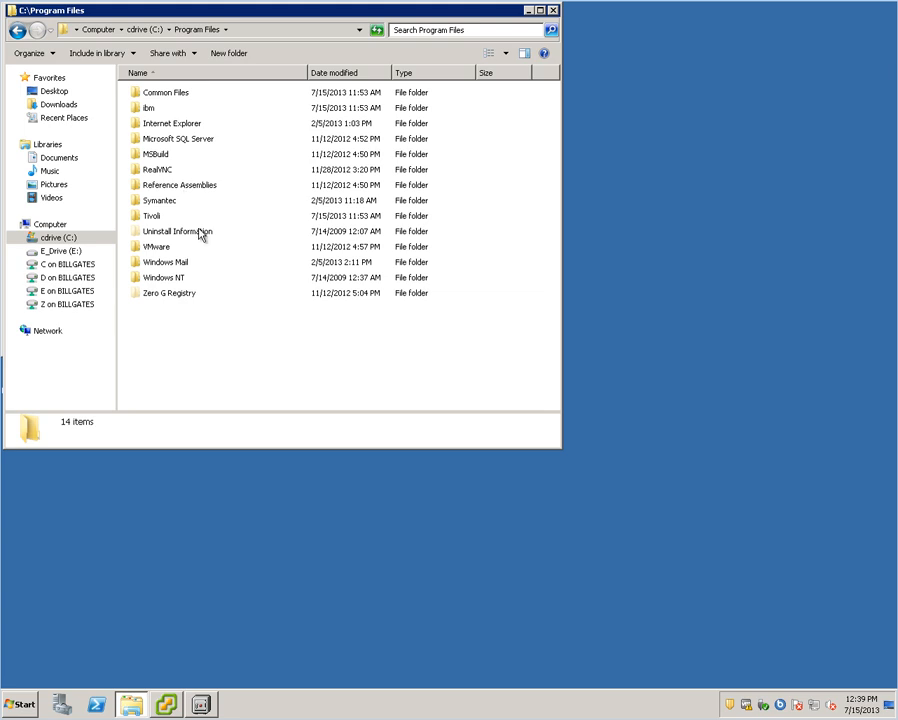
{"action": "double_click", "coordinate": [146, 216]}
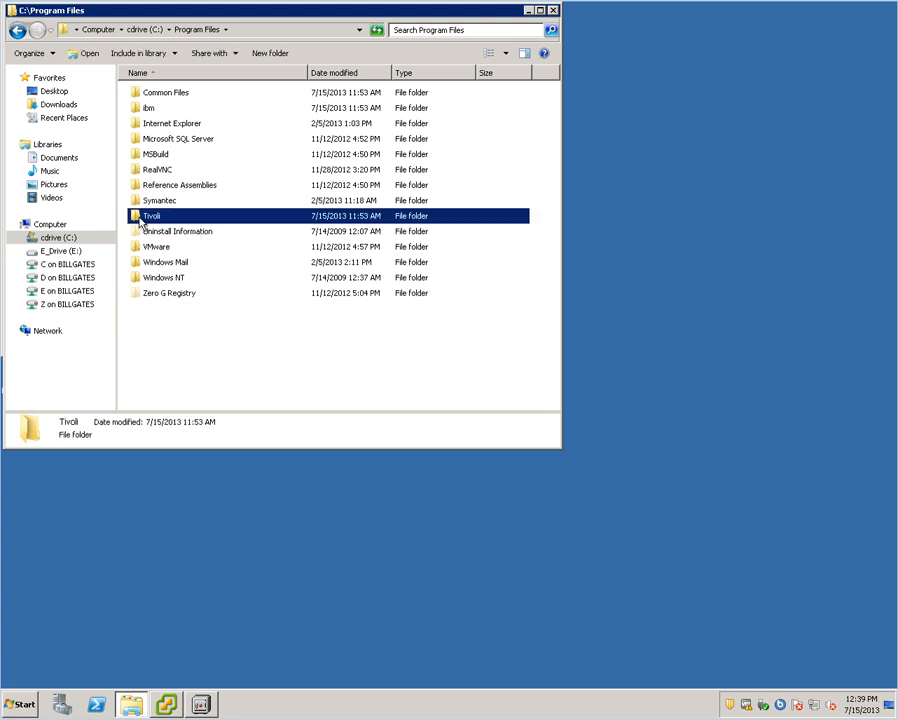
{"action": "double_click", "coordinate": [148, 96]}
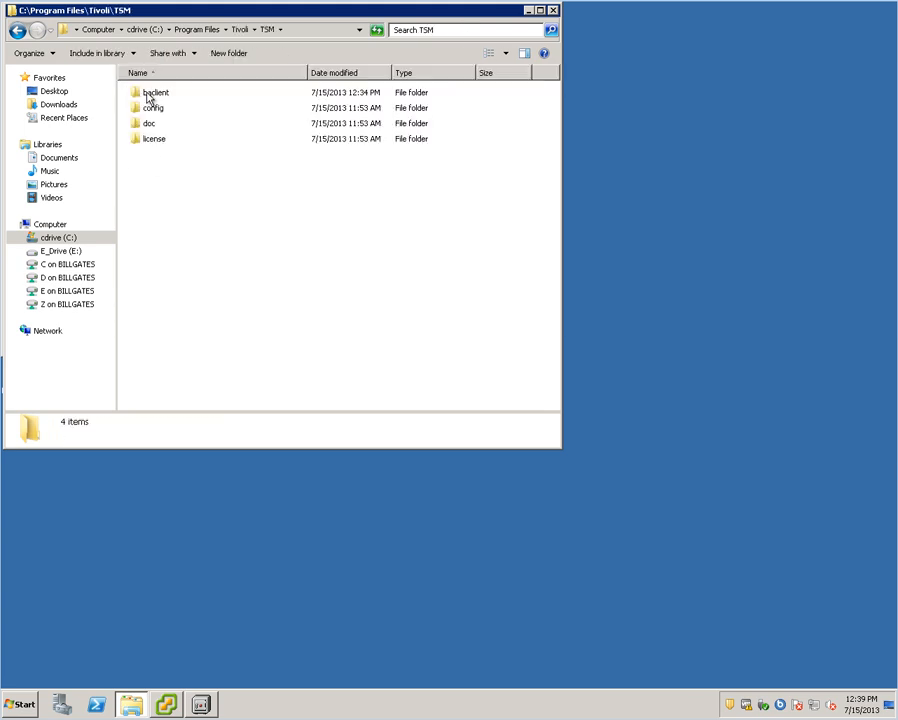
{"action": "double_click", "coordinate": [148, 93]}
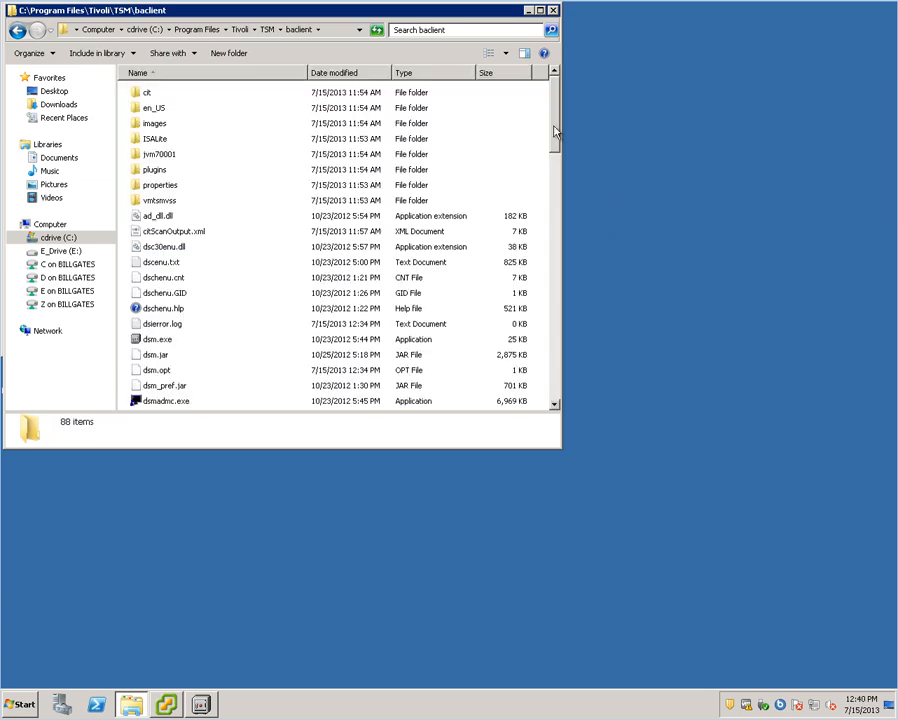
{"action": "left_click_drag", "start_coordinate": [555, 130], "coordinate": [558, 180]}
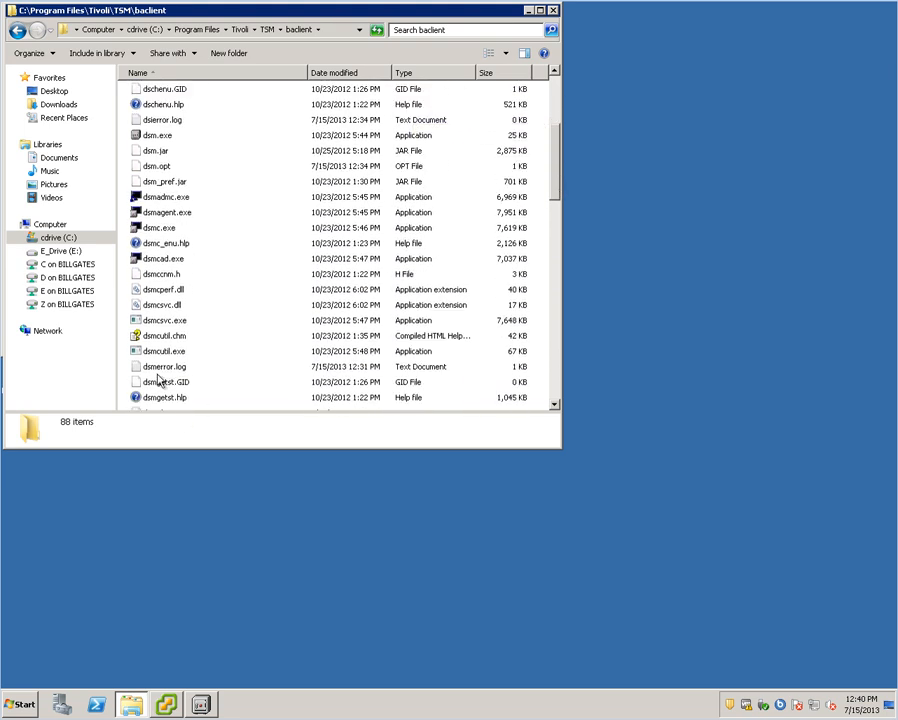
- Glance at dsmerror.log, then open the dsm.opt options file in Notepad
{"action": "double_click", "coordinate": [163, 367]}
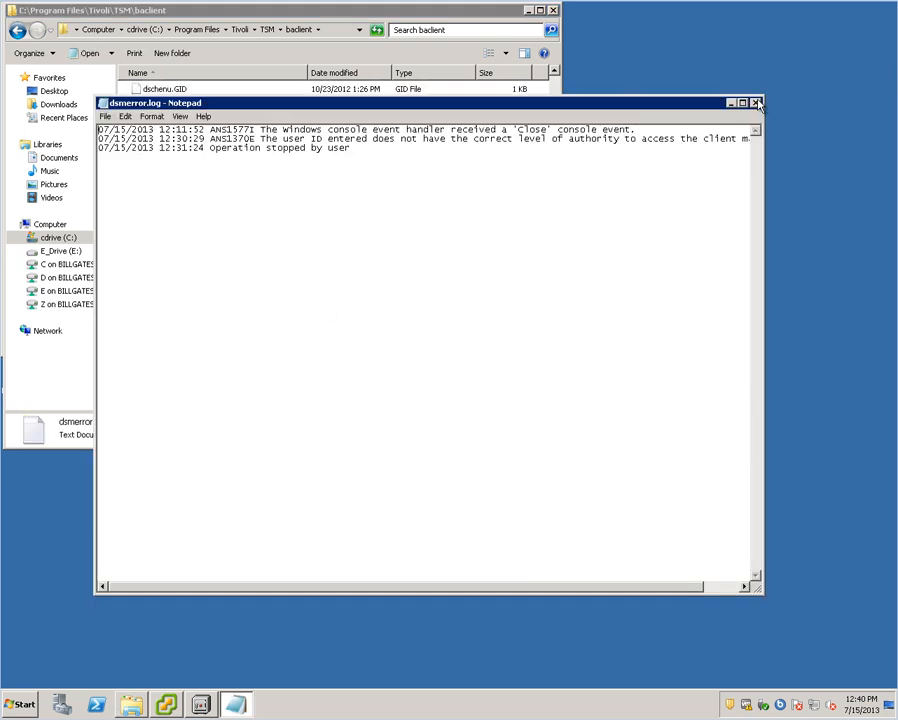
{"action": "left_click", "coordinate": [757, 103]}
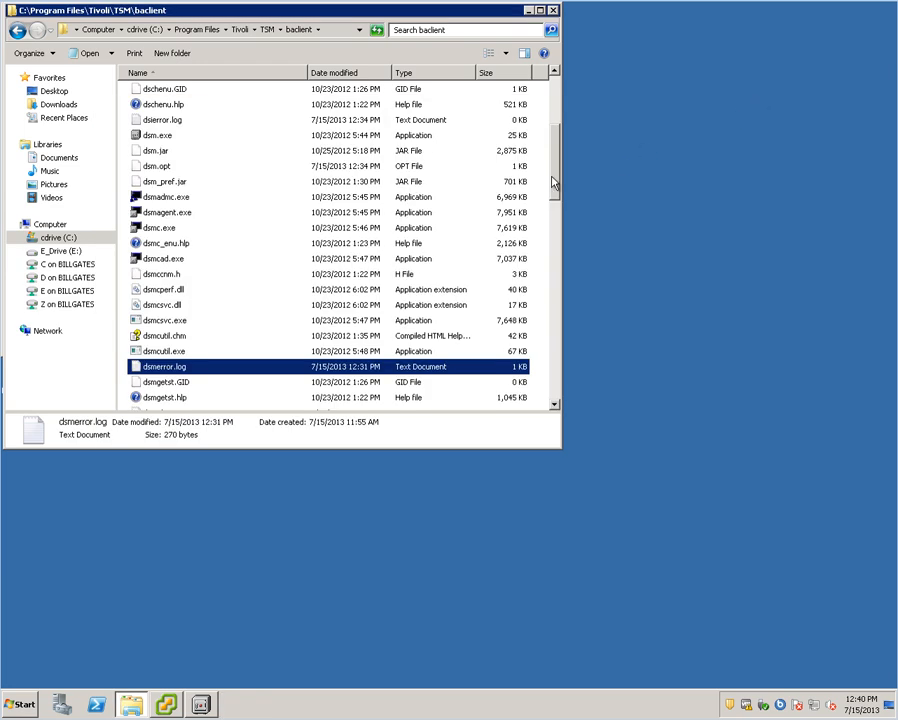
{"action": "left_click", "coordinate": [166, 168]}
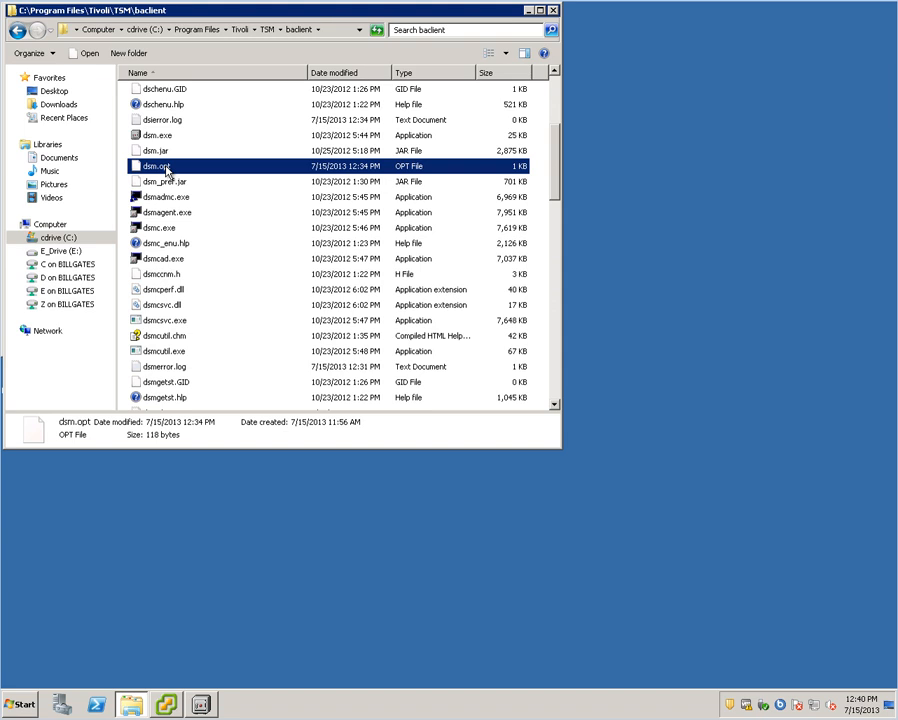
{"action": "double_click", "coordinate": [166, 168]}
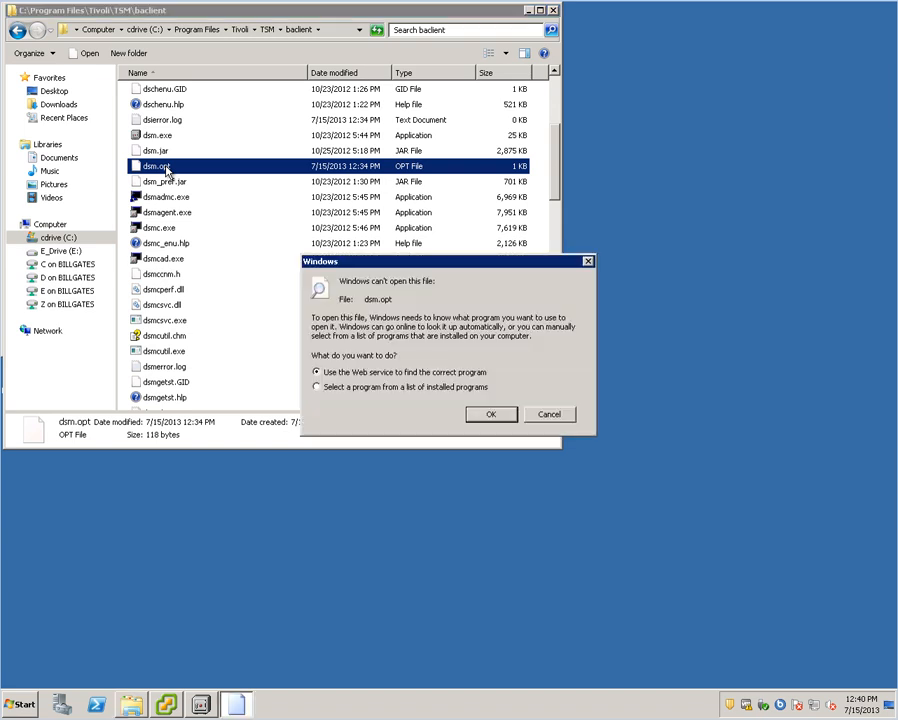
{"action": "left_click", "coordinate": [491, 417]}
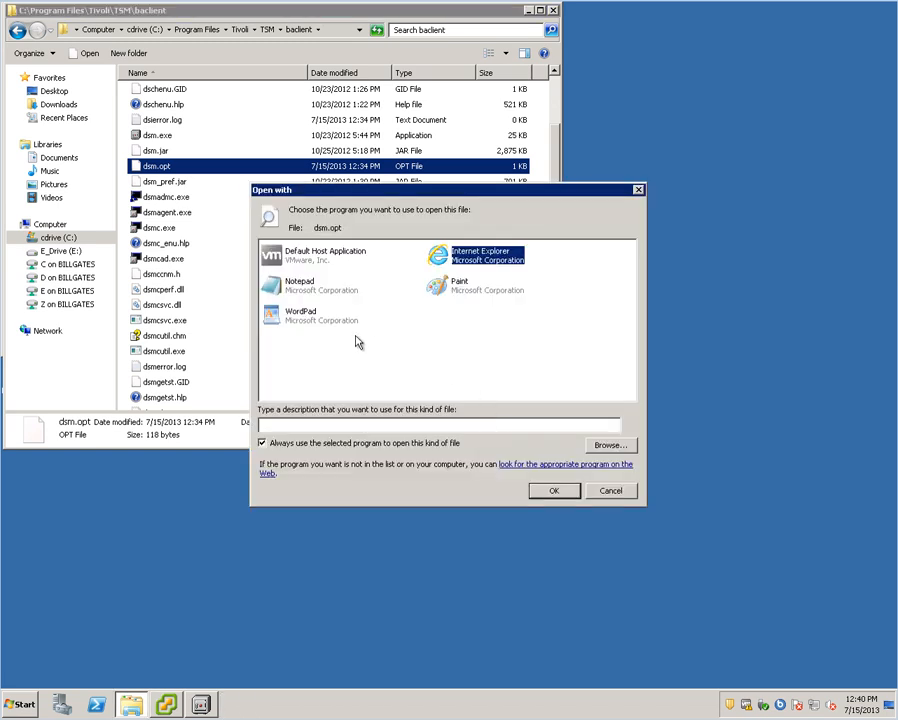
{"action": "double_click", "coordinate": [330, 293]}
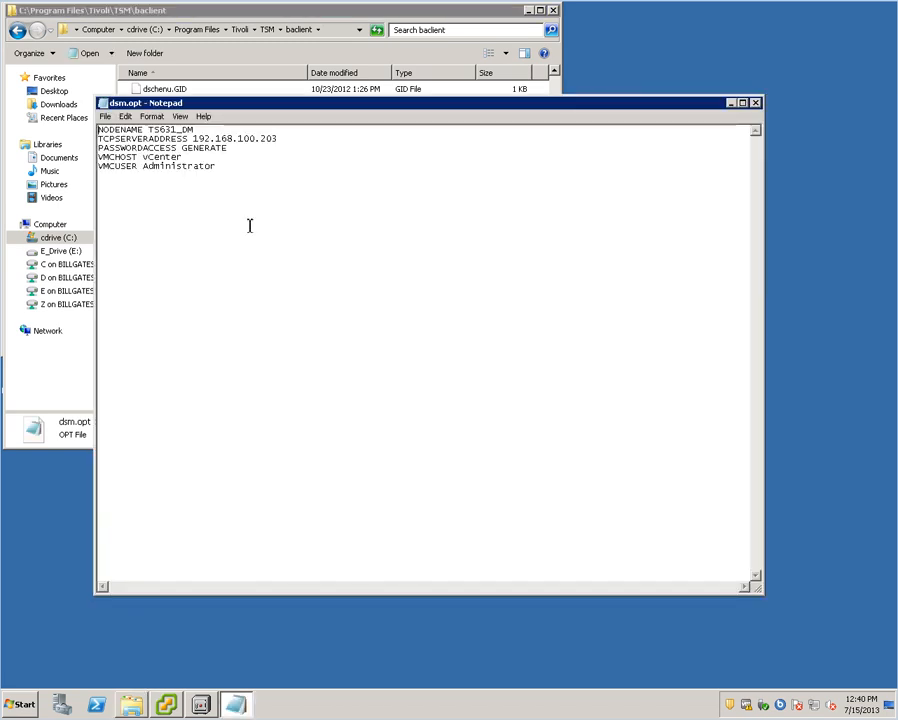
- Check node name TS631_DM and server address 192.168.100.203, then close Notepad and Explorer
{"action": "left_click_drag", "start_coordinate": [150, 130], "coordinate": [193, 131]}
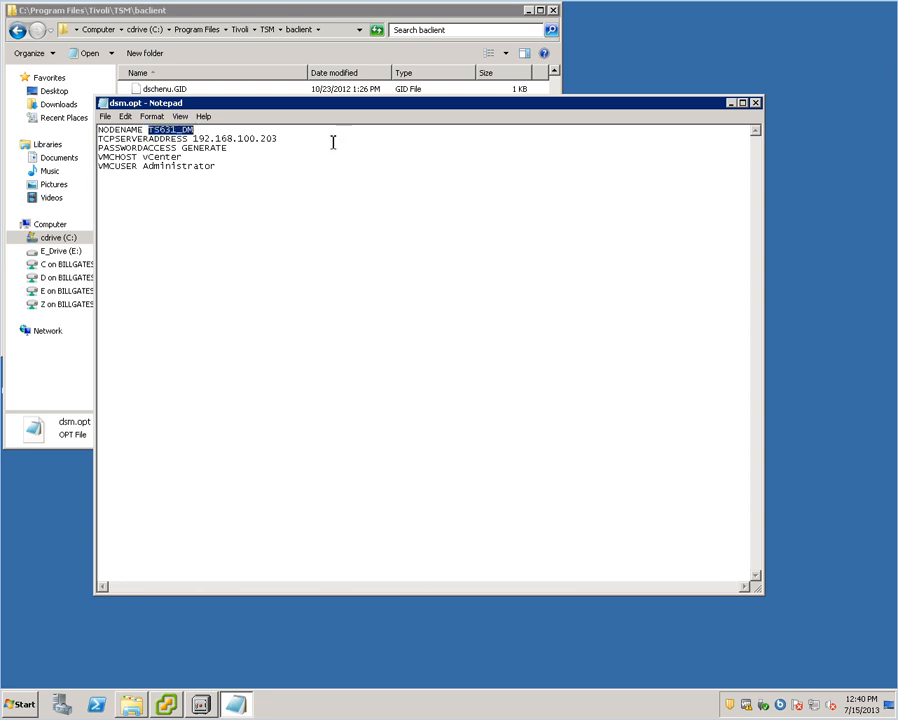
{"action": "left_click", "coordinate": [301, 138]}
{"action": "left_click", "coordinate": [756, 104]}
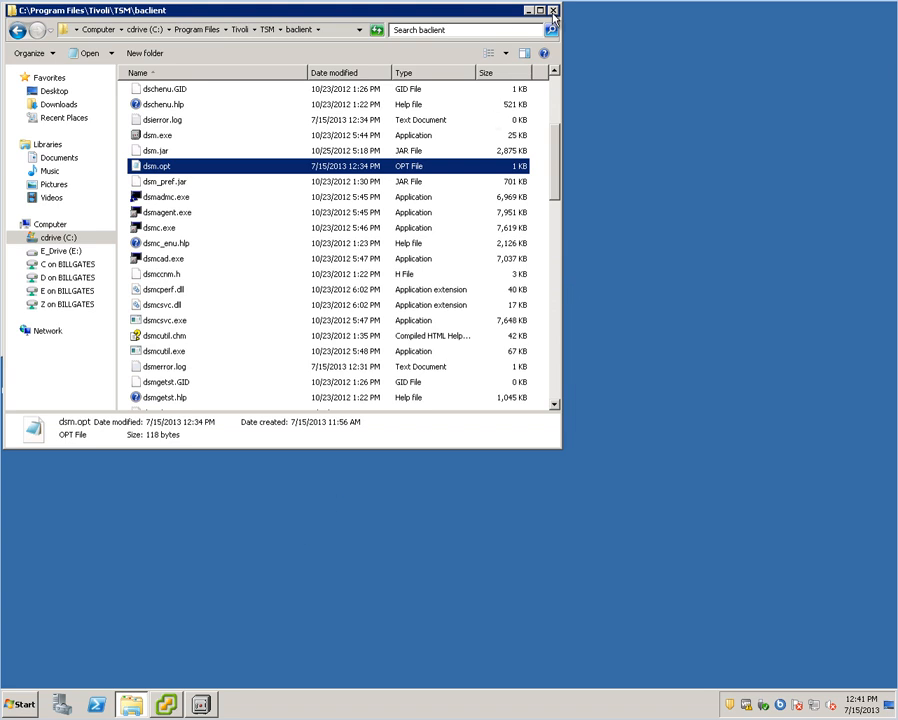
{"action": "left_click", "coordinate": [551, 11]}
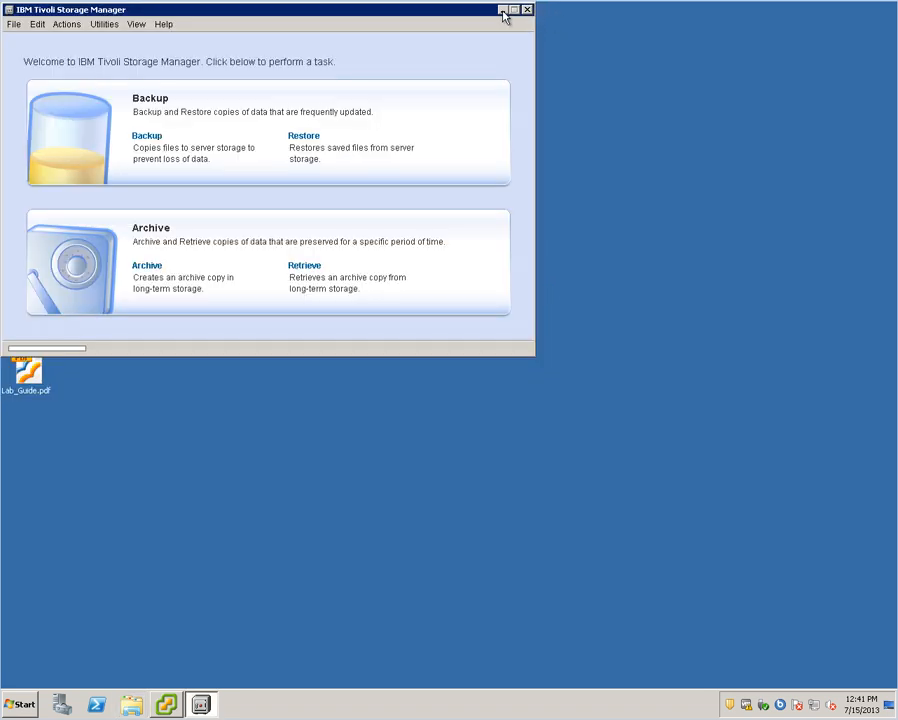
- Minimize TSM, open Services in Standard view, and widen the Name column to find the WebSphere service
{"action": "left_click", "coordinate": [503, 11]}
{"action": "double_click", "coordinate": [20, 90]}
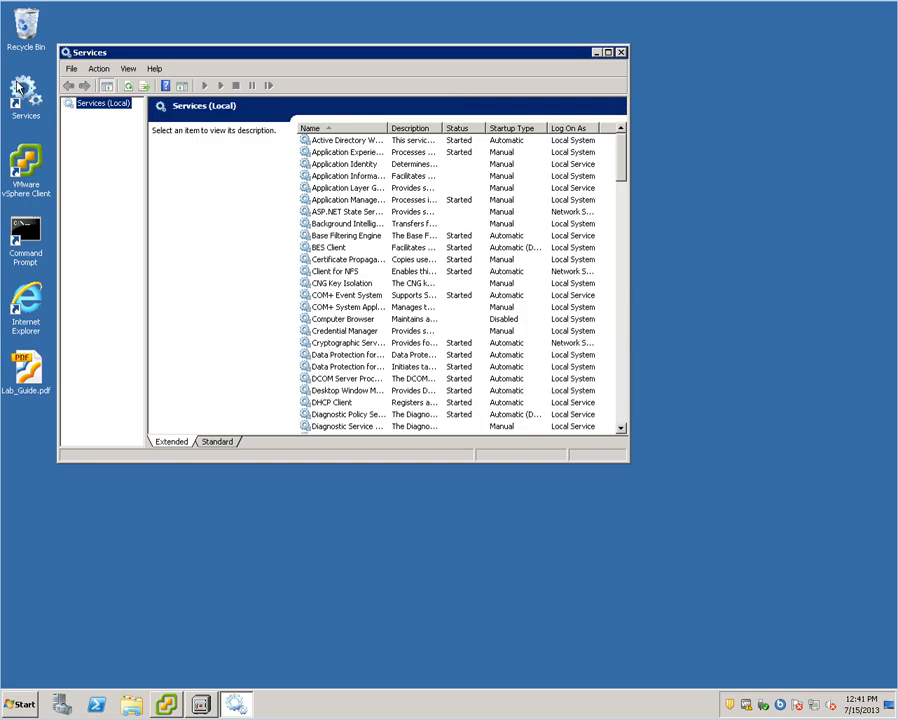
{"action": "left_click", "coordinate": [234, 445]}
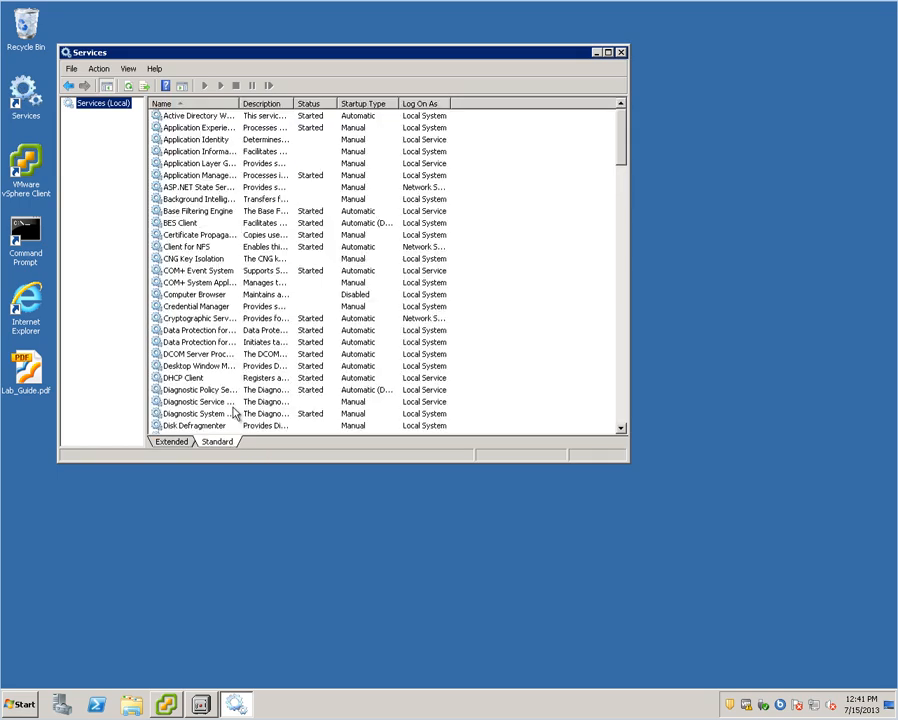
{"action": "left_click_drag", "start_coordinate": [620, 136], "coordinate": [618, 184]}
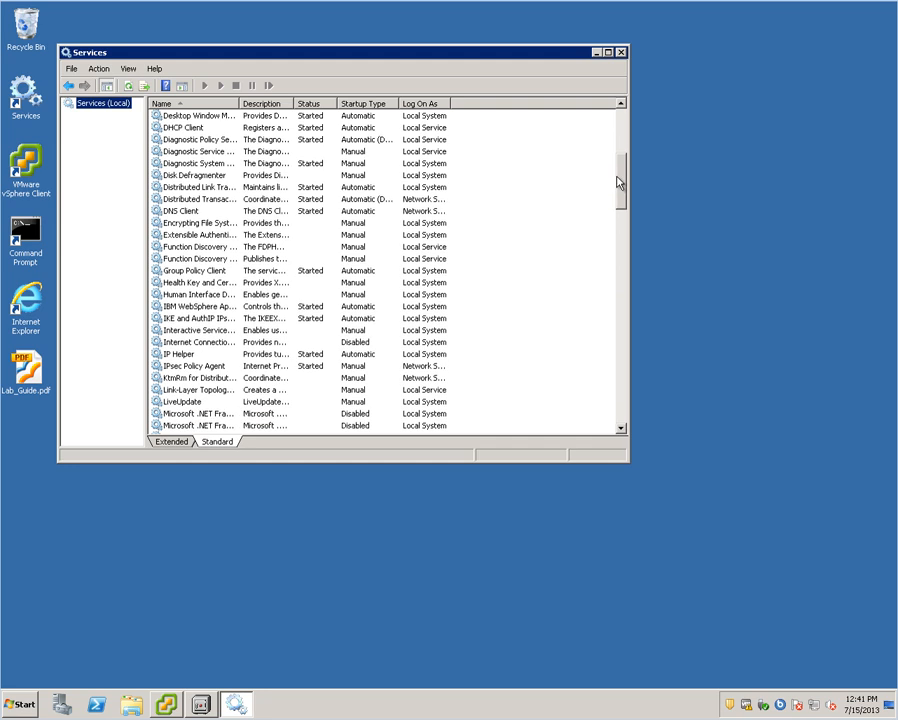
{"action": "left_click", "coordinate": [195, 306]}
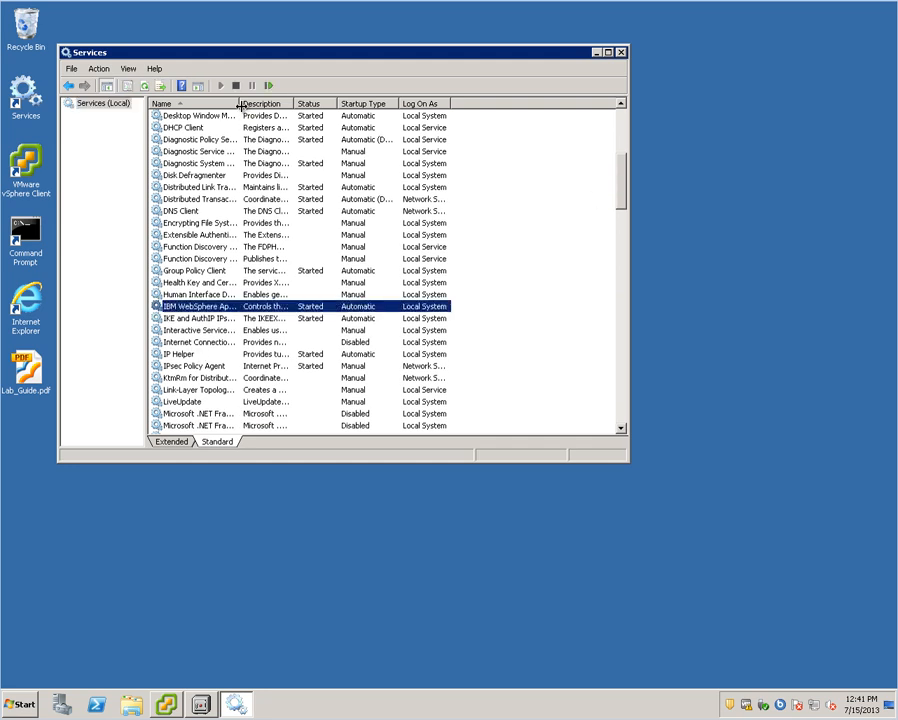
{"action": "left_click_drag", "start_coordinate": [241, 103], "coordinate": [463, 100]}
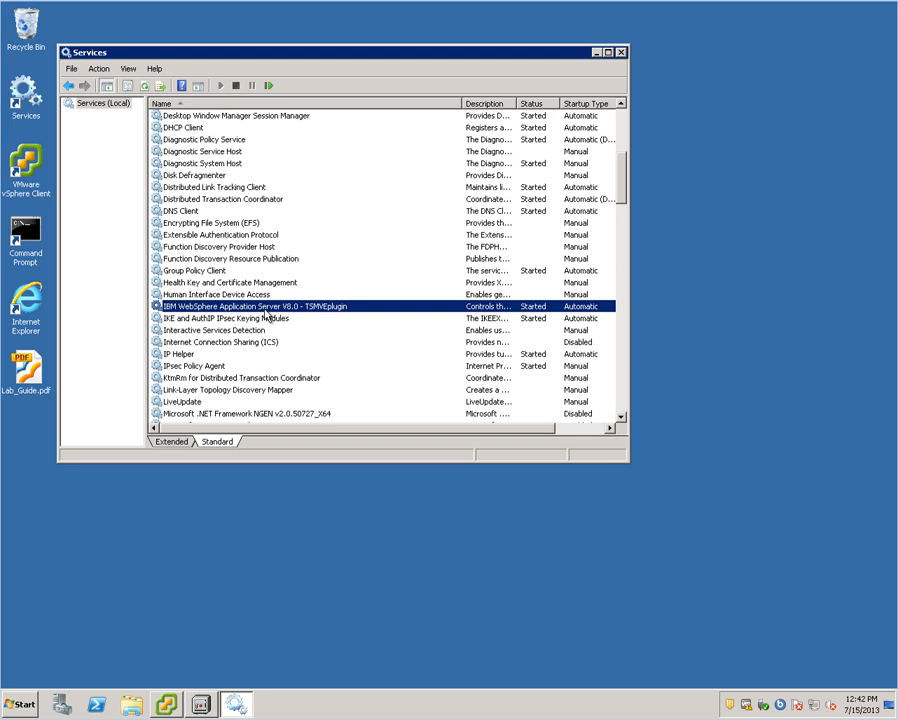
- Restart the IBM WebSphere Application Server V8.0 - TSMVEplugin service and close Services
{"action": "right_click", "coordinate": [268, 316]}
{"action": "left_click", "coordinate": [310, 362]}
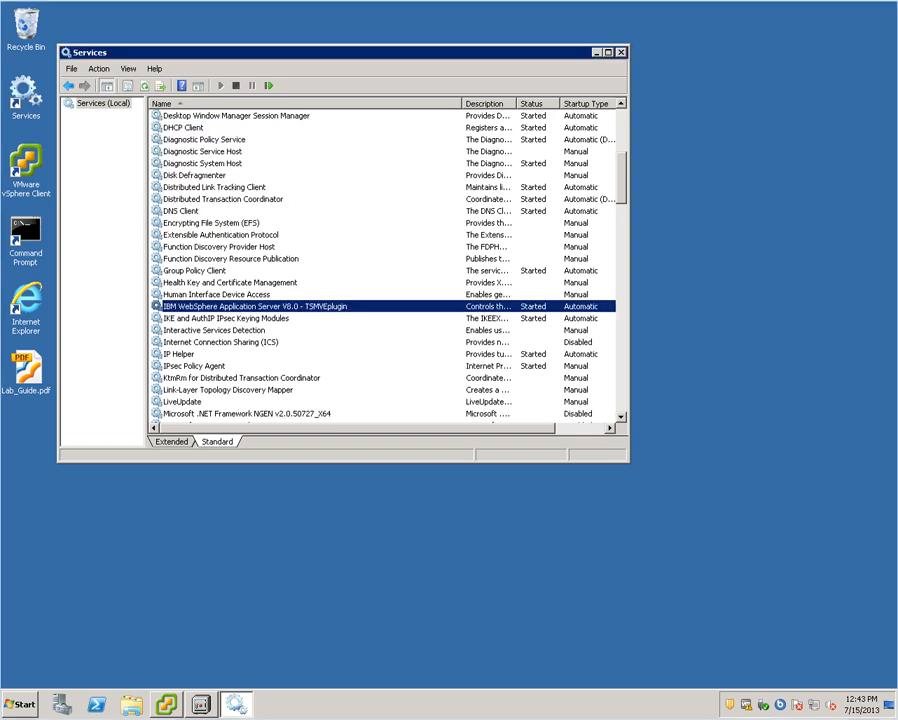
{"action": "left_click", "coordinate": [620, 52]}
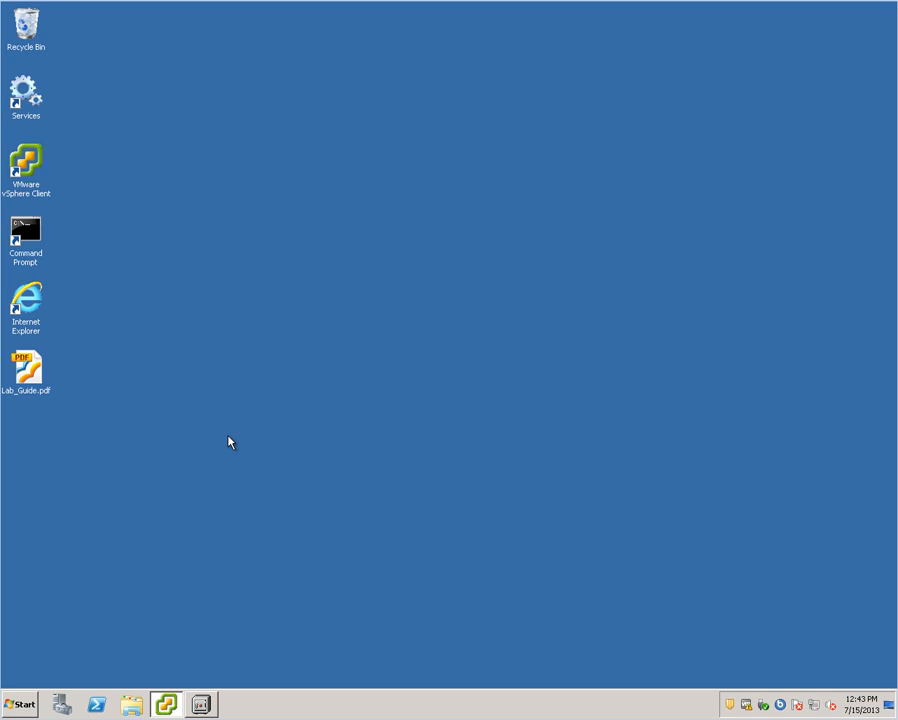
- Launch the Backup-Archive Command Line and run 'show VM all'
{"action": "left_click", "coordinate": [26, 704]}
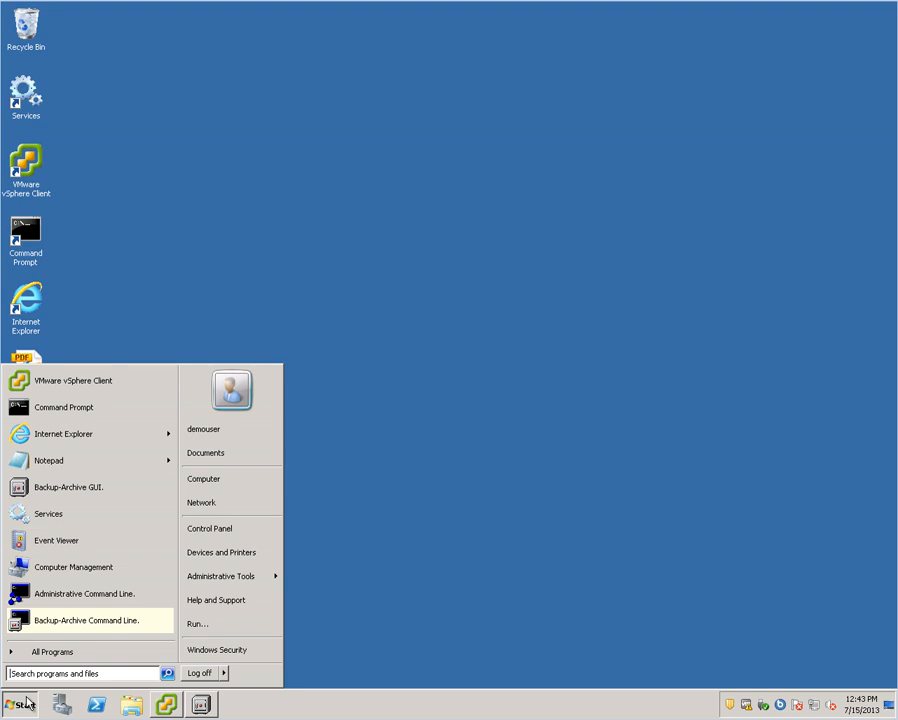
{"action": "left_click", "coordinate": [68, 625]}
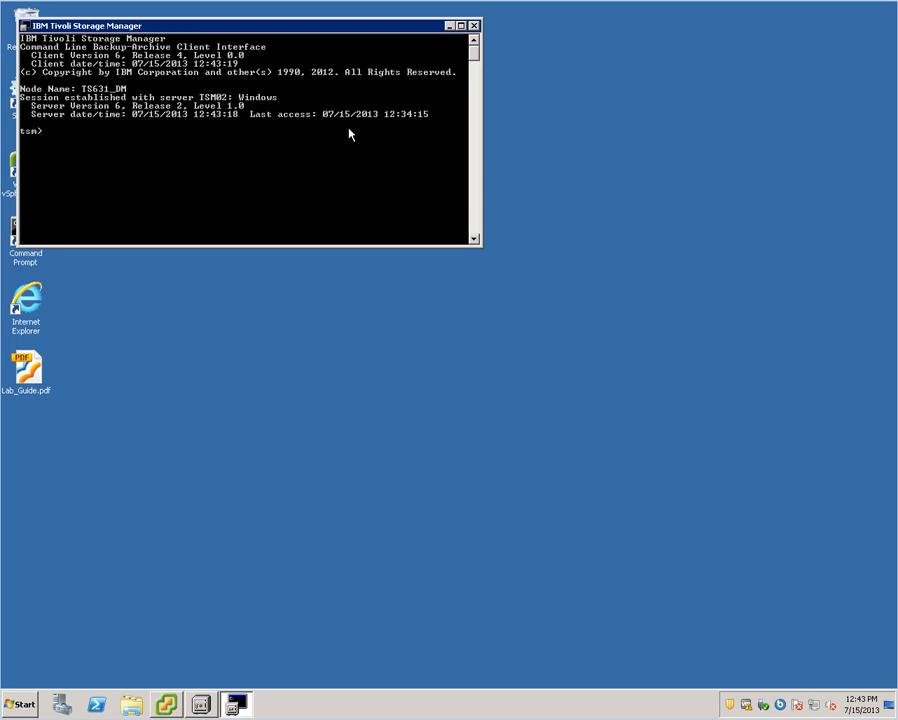
{"action": "type", "text": "show VM all"}
{"action": "key", "text": "Return"}
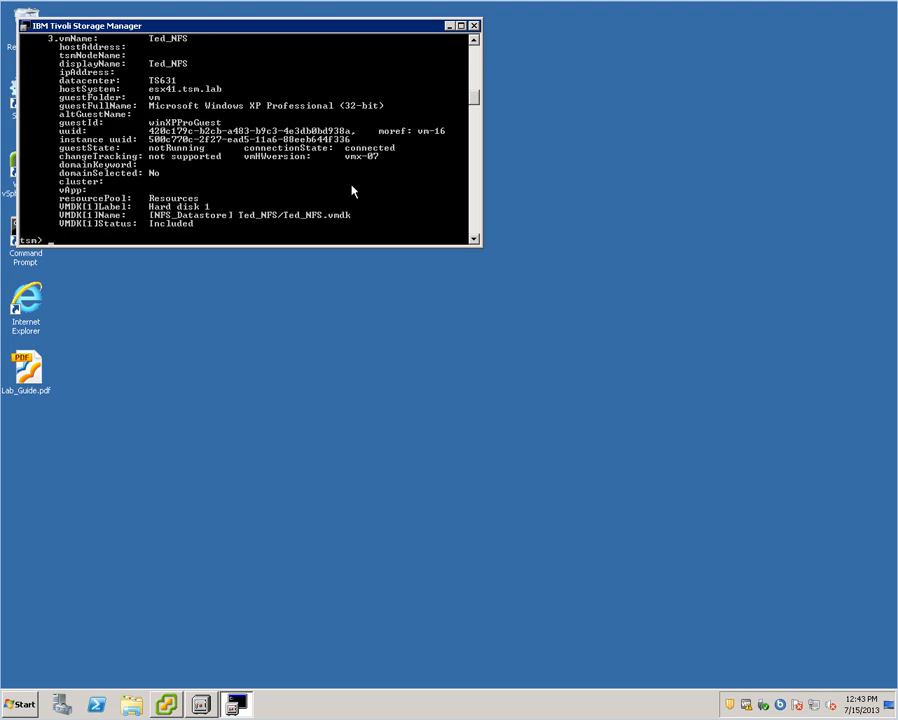
- Review the listed virtual machines, including Ted_NFS, then bring the Command Prompt forward
{"action": "left_click_drag", "start_coordinate": [484, 249], "coordinate": [489, 256]}
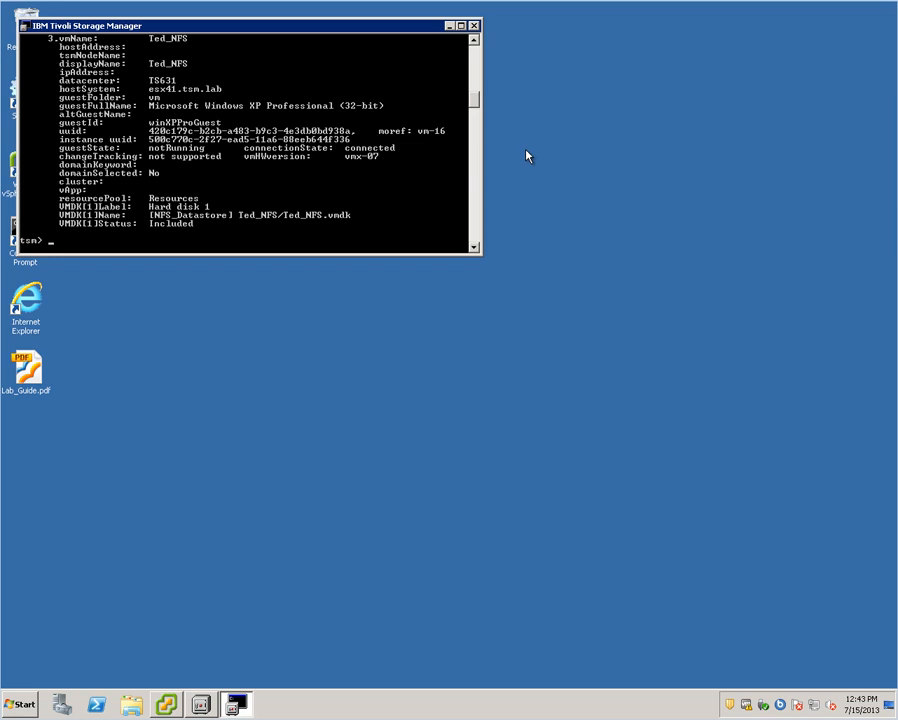
{"action": "left_click", "coordinate": [474, 43]}
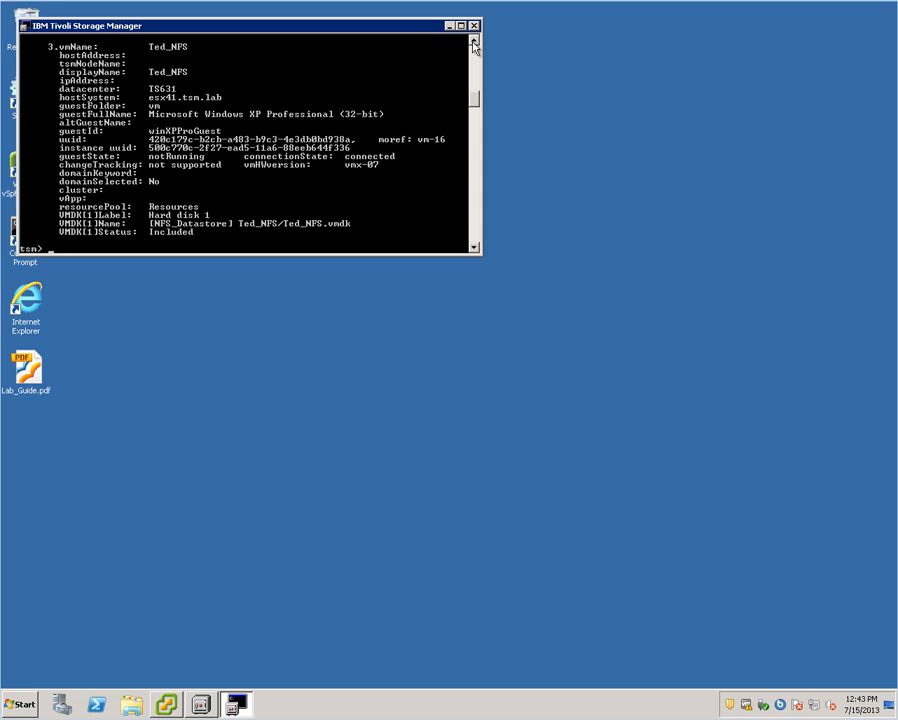
{"action": "left_click", "coordinate": [474, 43]}
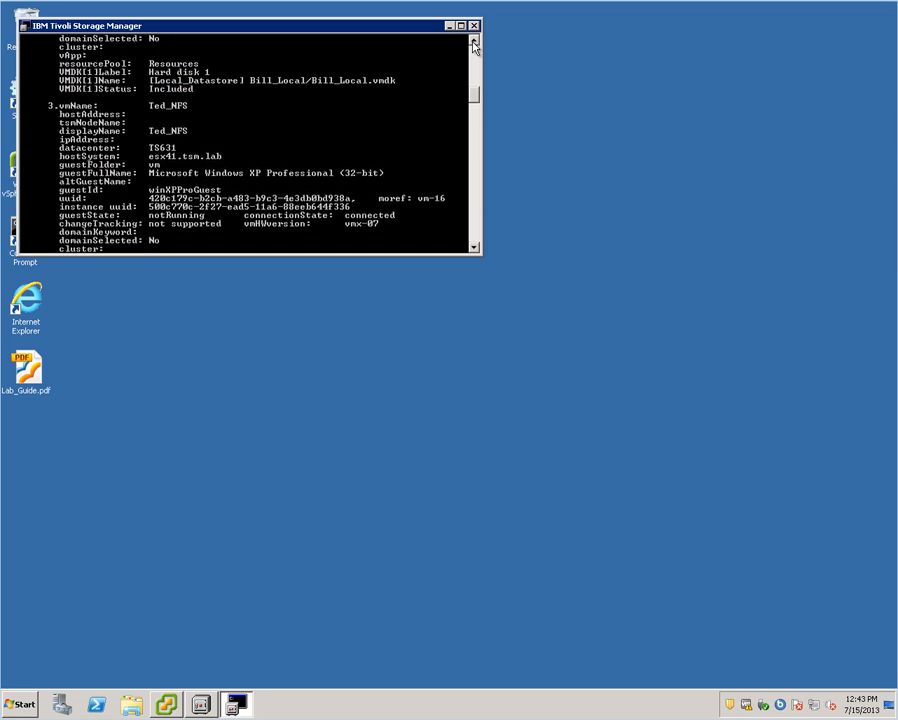
{"action": "left_click_drag", "start_coordinate": [474, 43], "coordinate": [474, 45]}
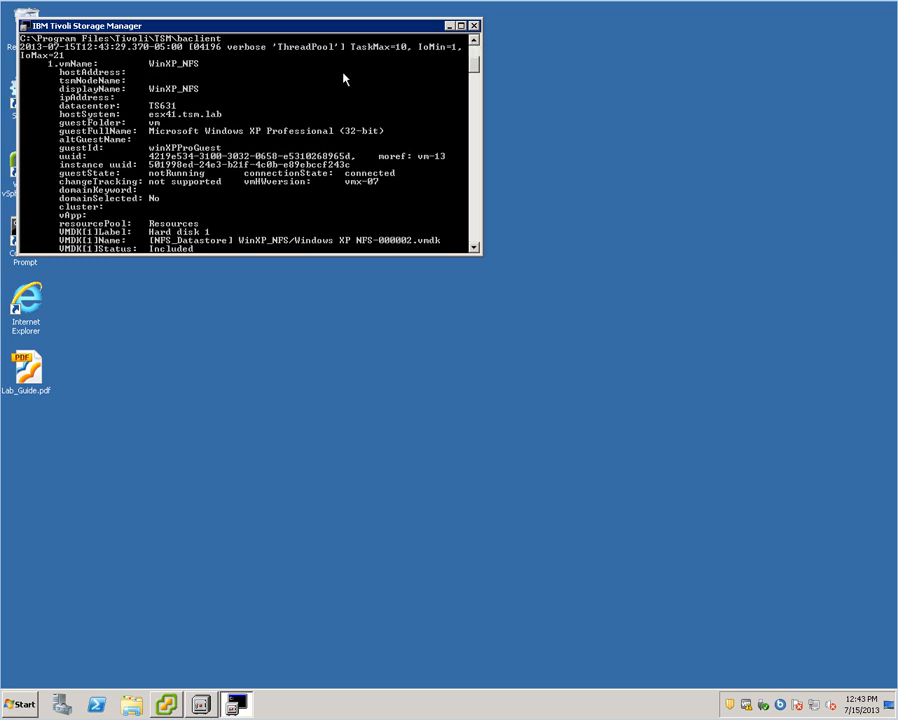
{"action": "left_click_drag", "start_coordinate": [474, 248], "coordinate": [474, 248]}
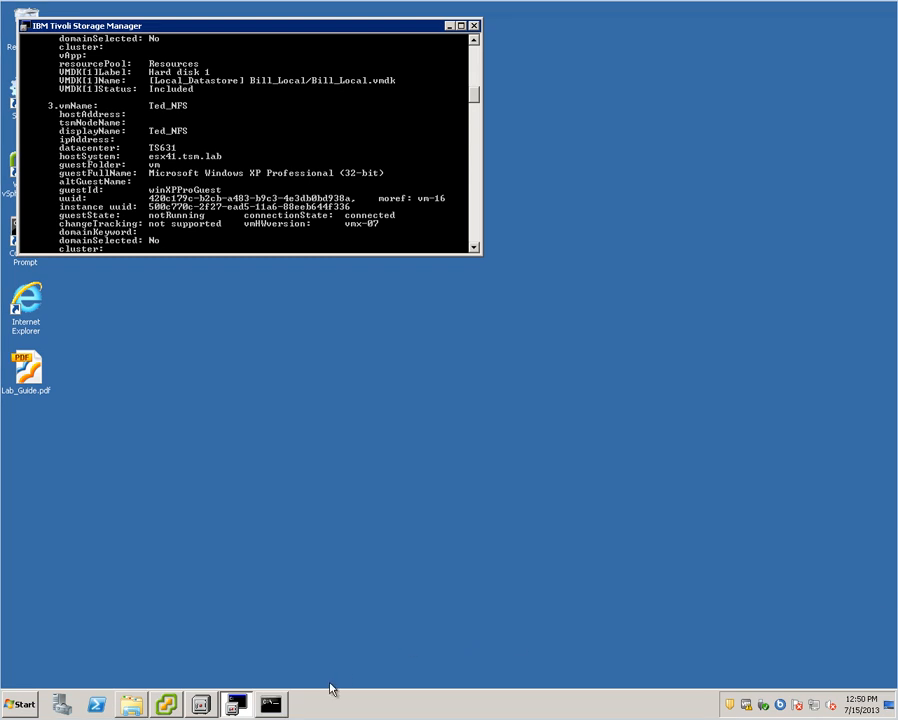
{"action": "left_click", "coordinate": [272, 705]}
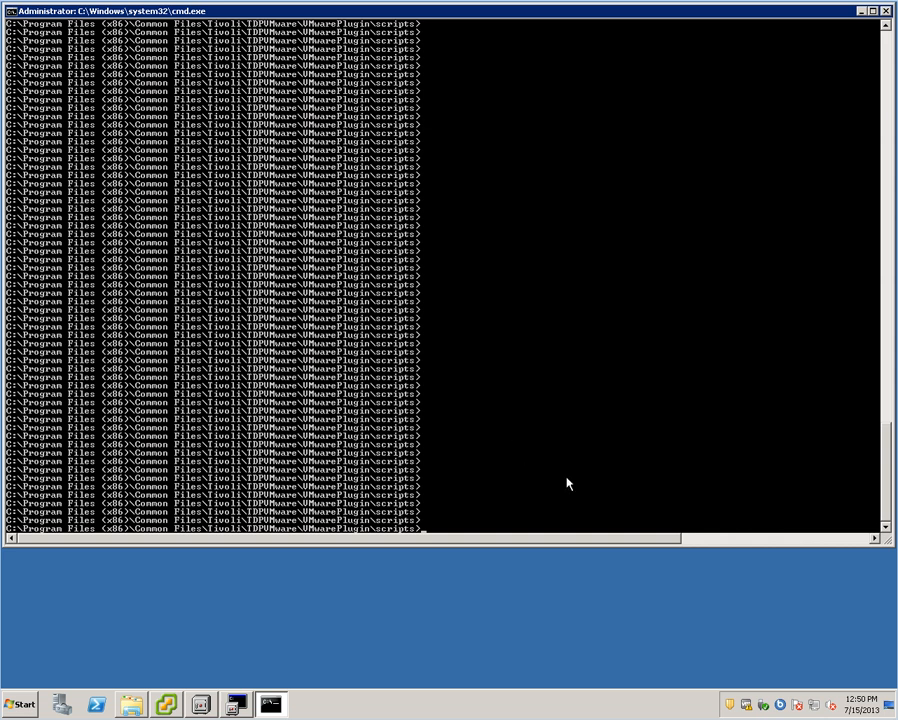
- Run vmcli for usage, then 'vmcli -f inquire' returning code 0, and minimize the window
{"action": "type", "text": "vmcli"}
{"action": "key", "text": "Return"}
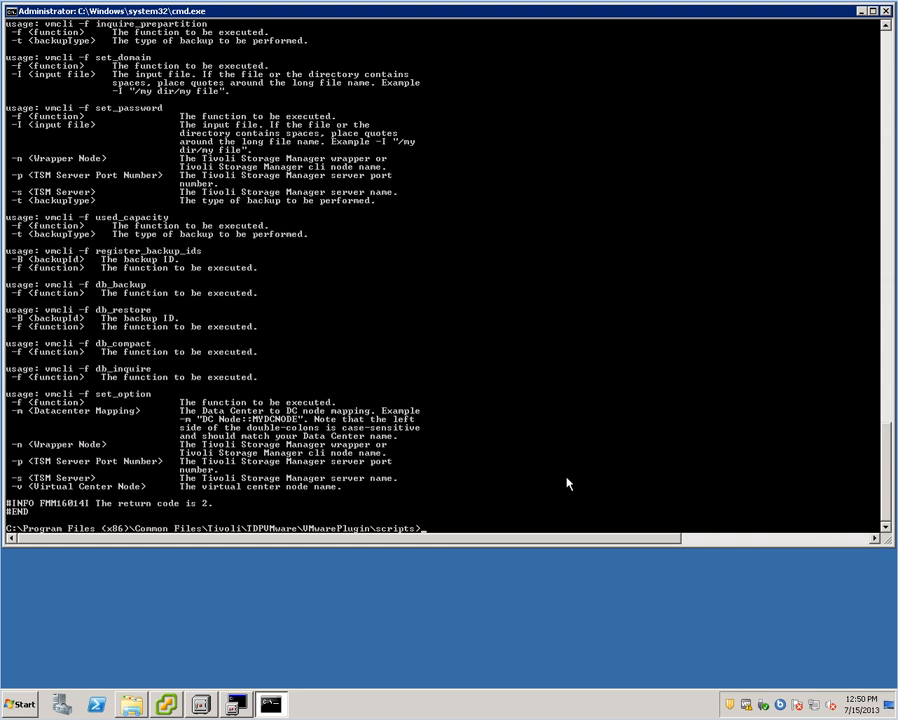
{"action": "key", "text": "Up"}
{"action": "type", "text": "-f inquire"}
{"action": "key", "text": "Return"}
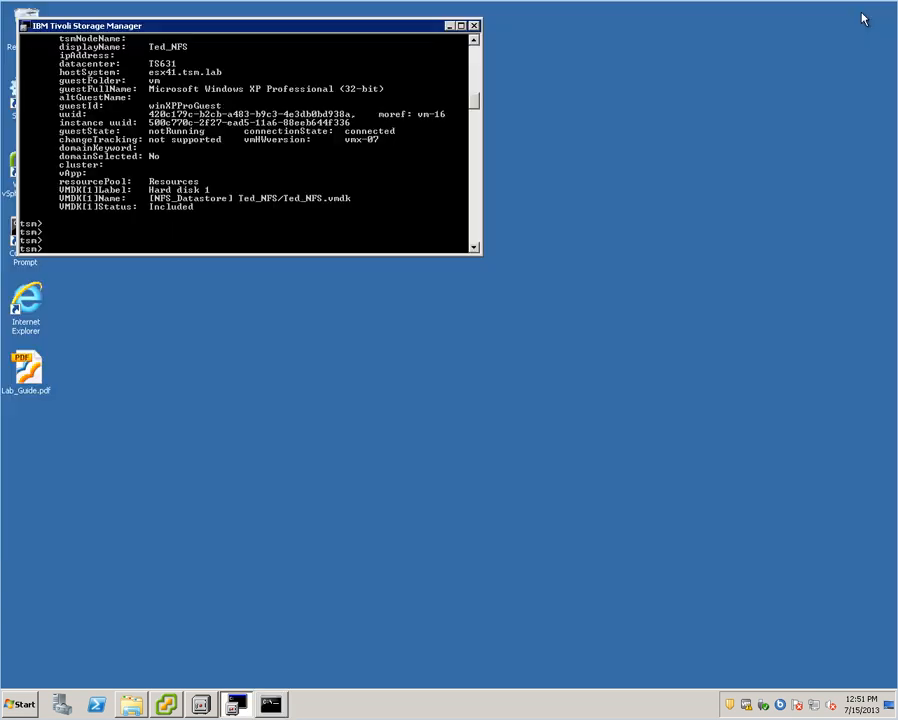
{"action": "left_click", "coordinate": [861, 11]}
- Run 'backup vm Ted_NFS' at the tsm> prompt to start its full backup
{"action": "type", "text": "backup vm"}
{"action": "type", "text": "Ted_NFS"}
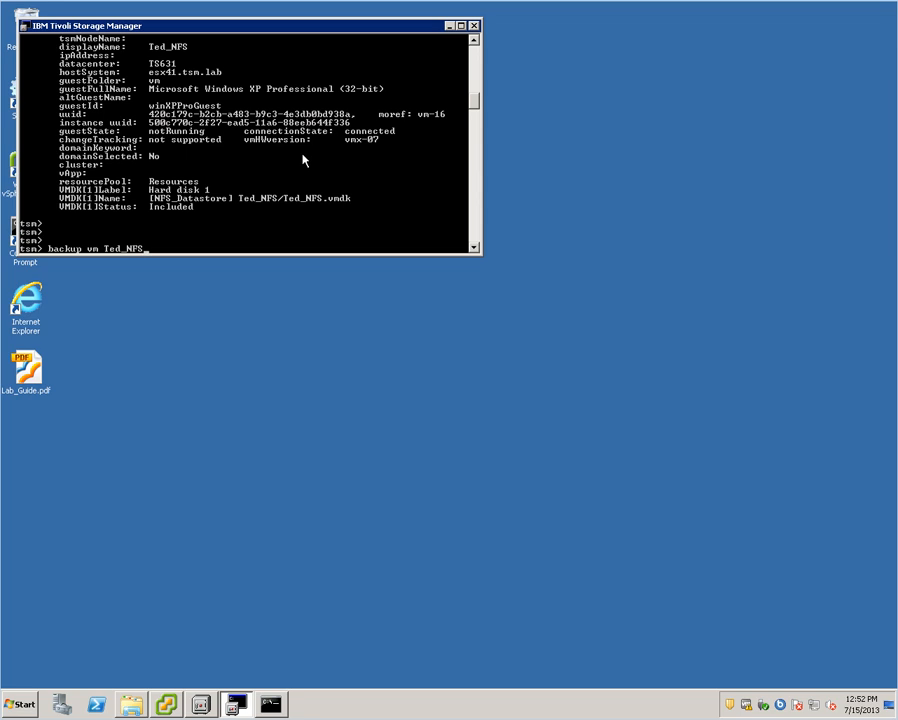
{"action": "key", "text": "Return"}
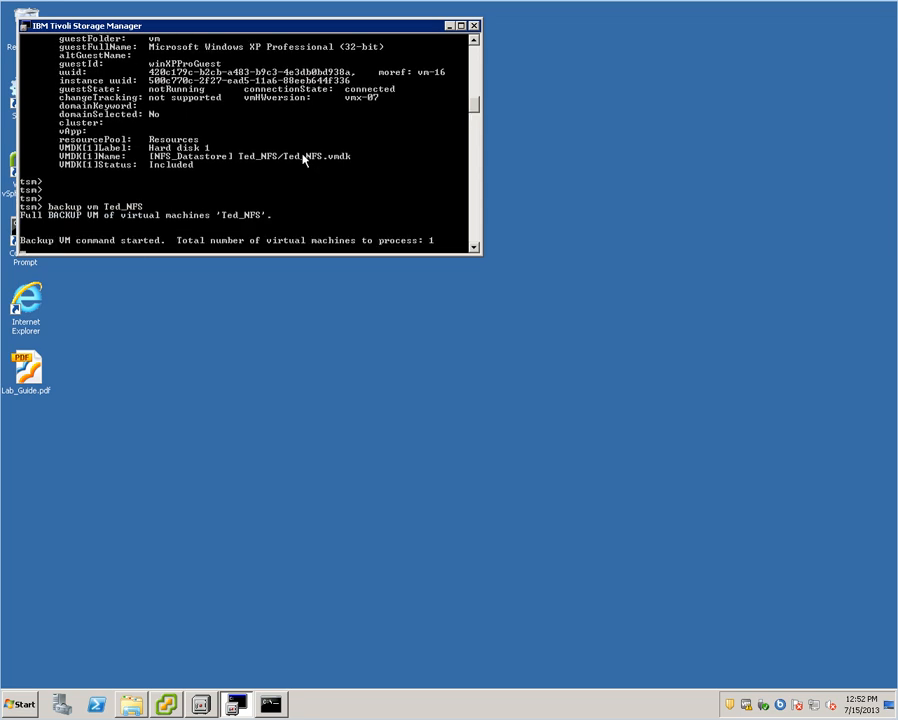